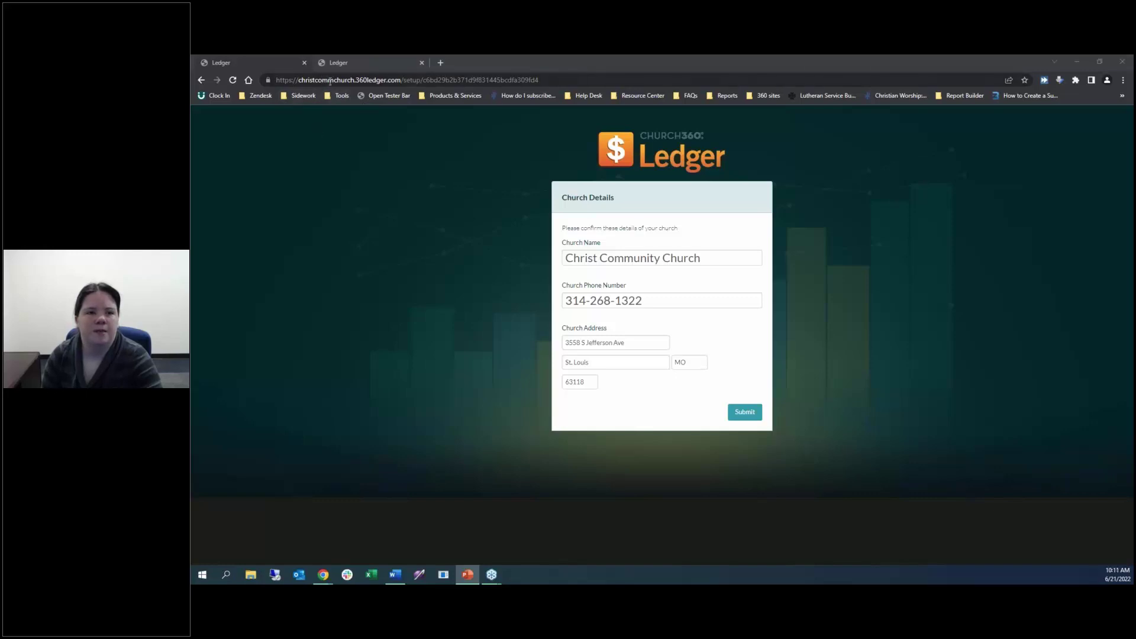
# On the setup page, highlight the church's subdomain in the web address.
pyautogui.doubleClick(326, 80)
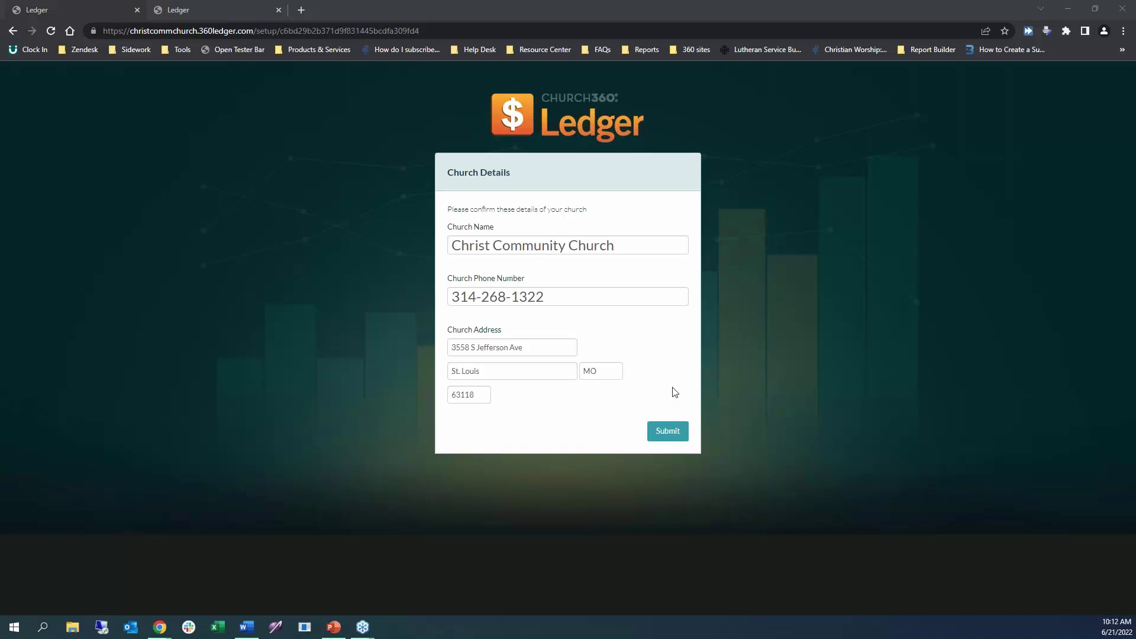
# Submit the church details, then reload and try signing in with the saved password.
pyautogui.click(668, 432)
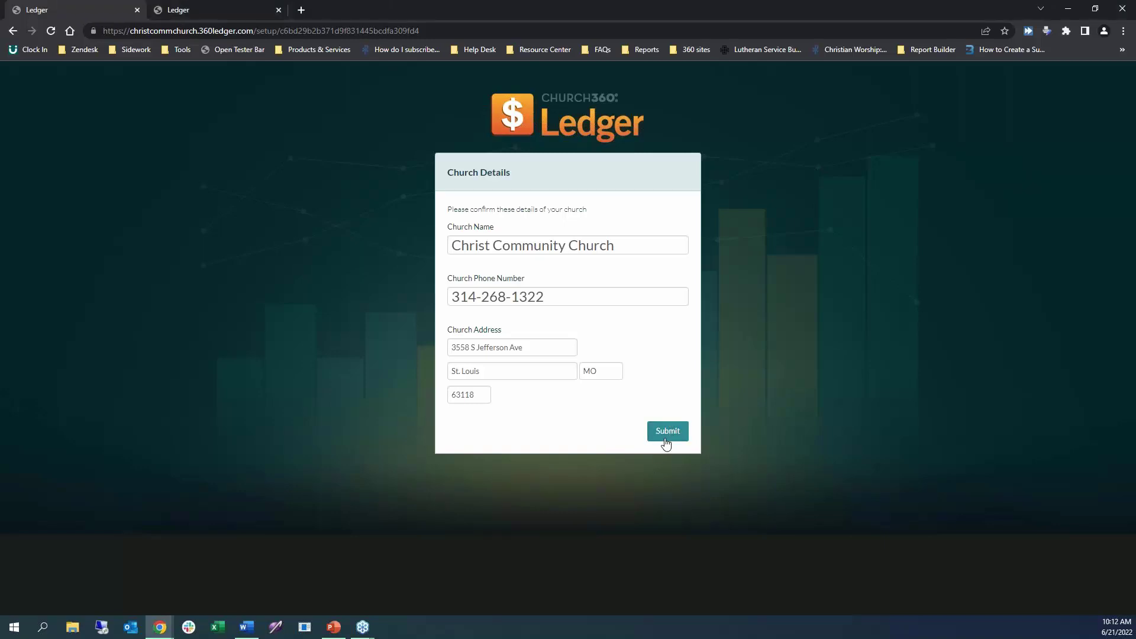
pyautogui.click(667, 431)
pyautogui.click(51, 31)
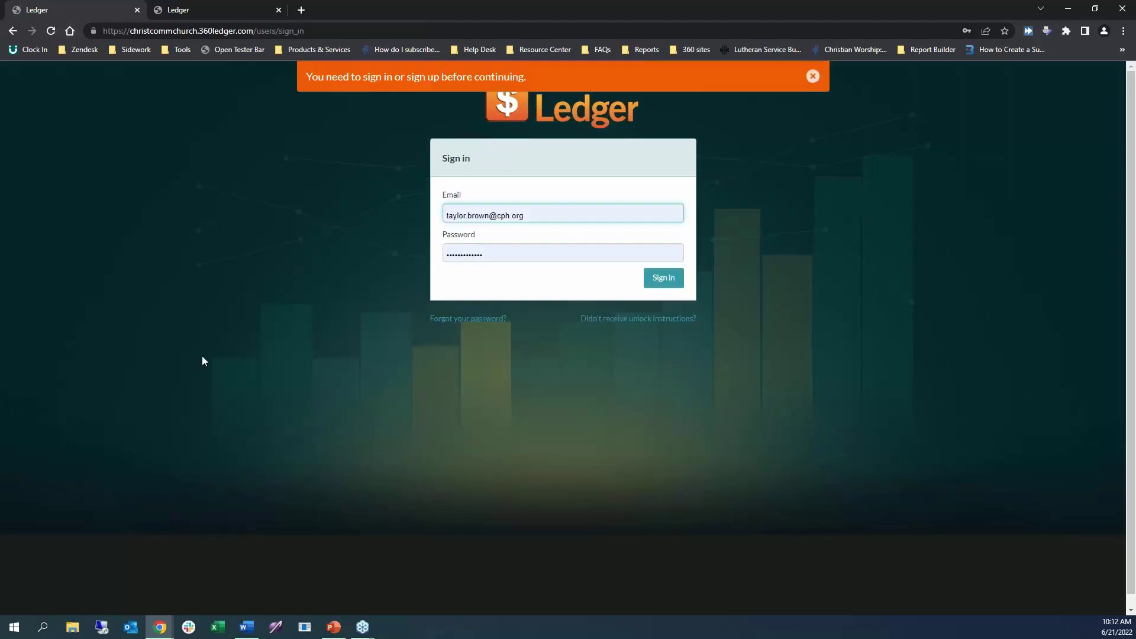
pyautogui.click(670, 286)
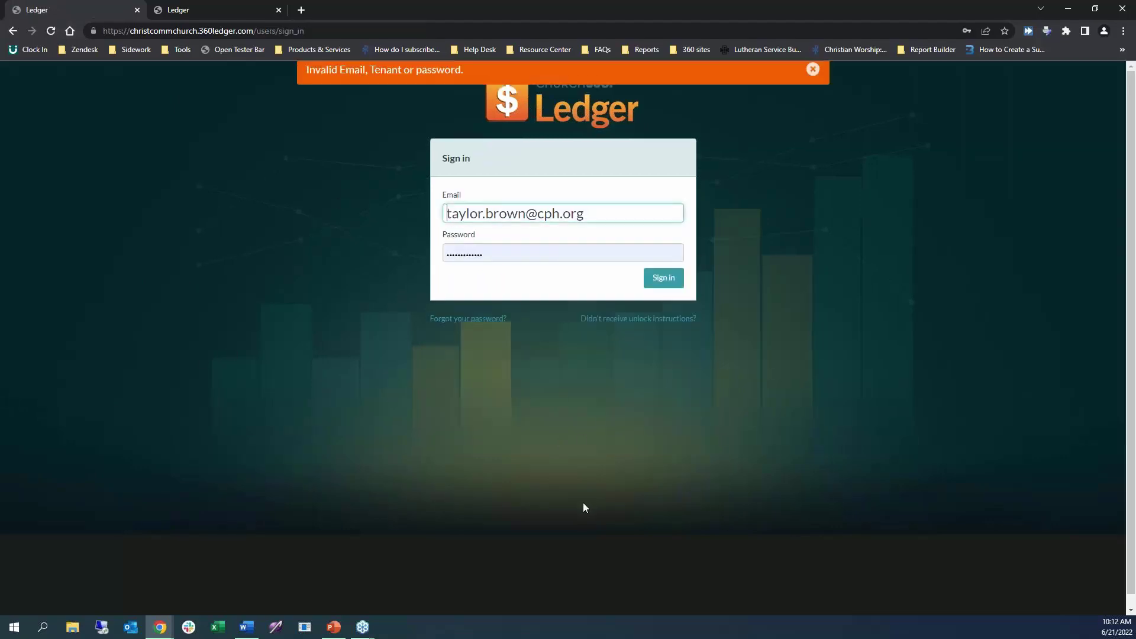
pyautogui.click(540, 255)
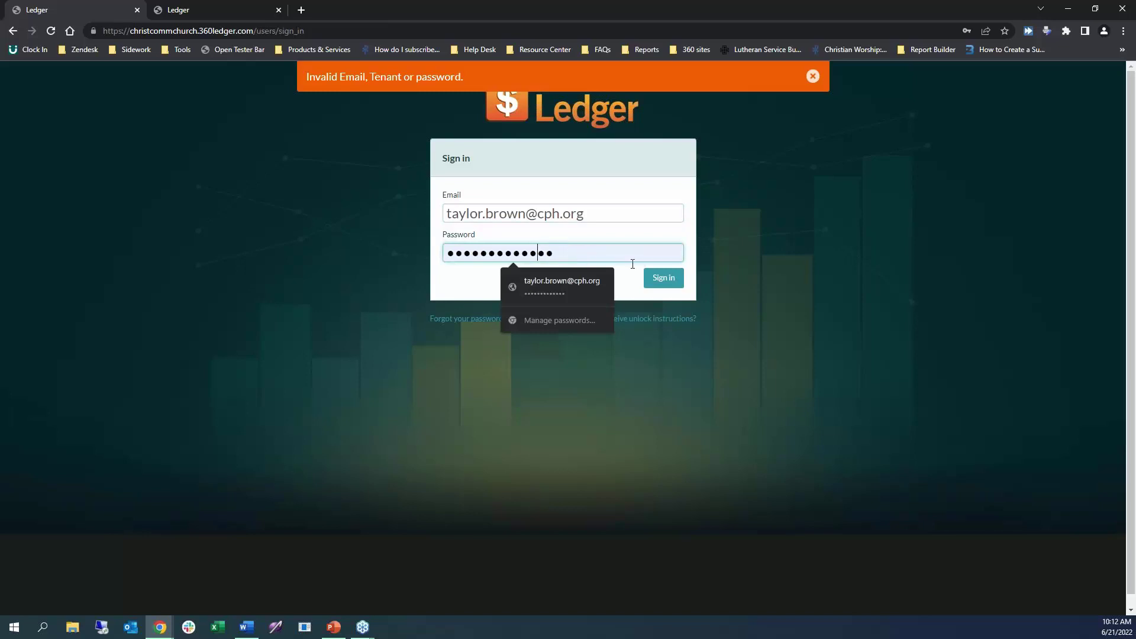
pyautogui.click(656, 280)
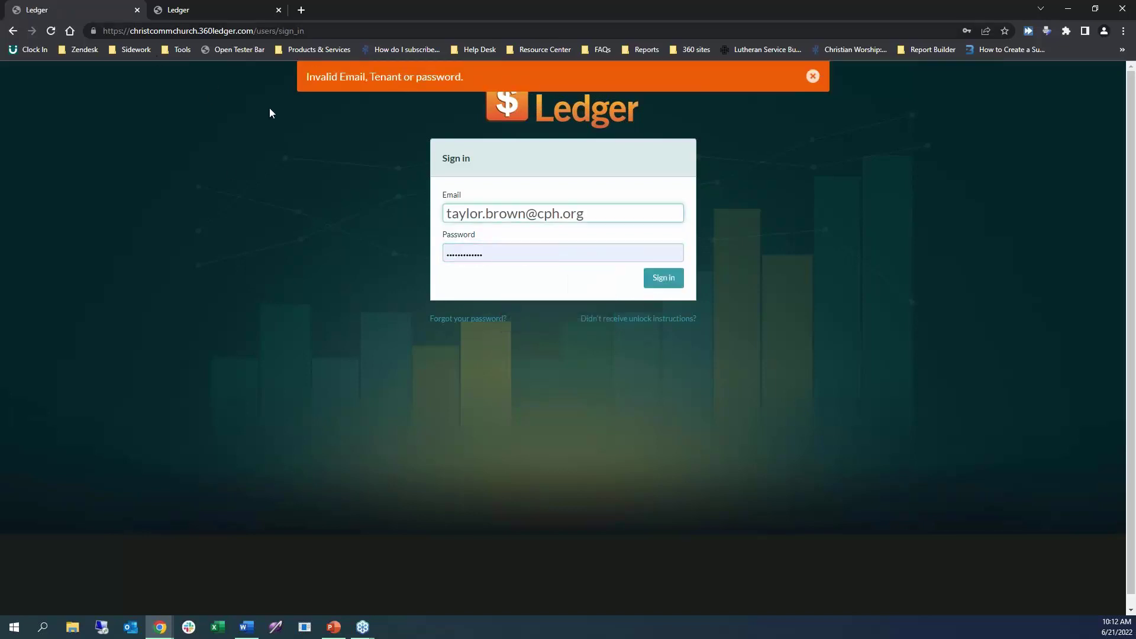
# Add the tester bar and log in as the staff user.
pyautogui.click(214, 55)
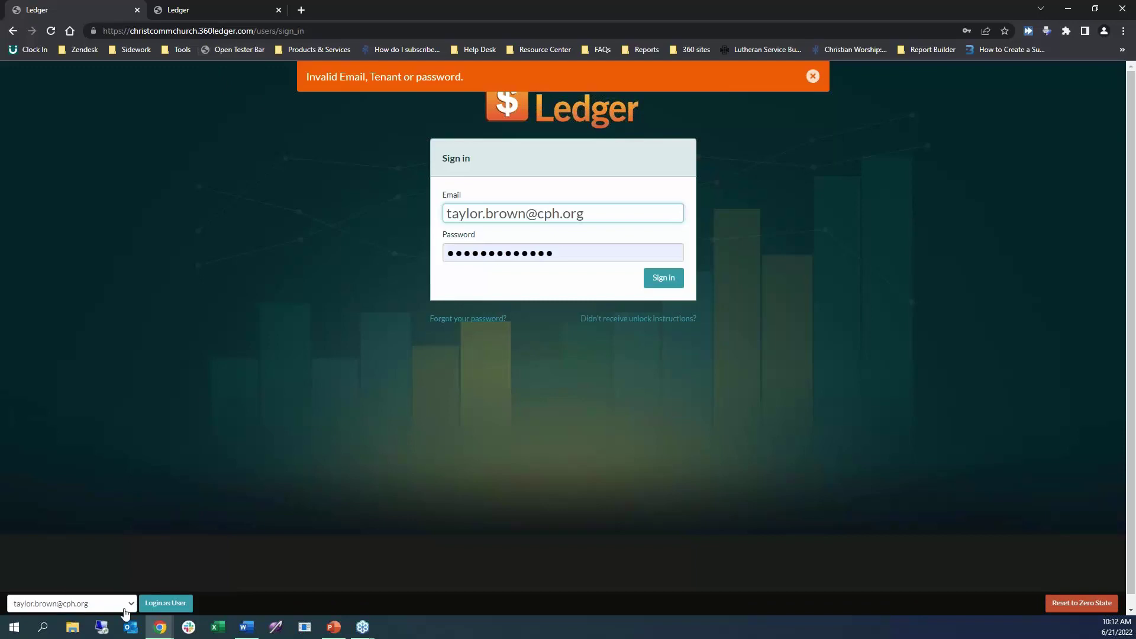
pyautogui.click(114, 606)
pyautogui.click(100, 589)
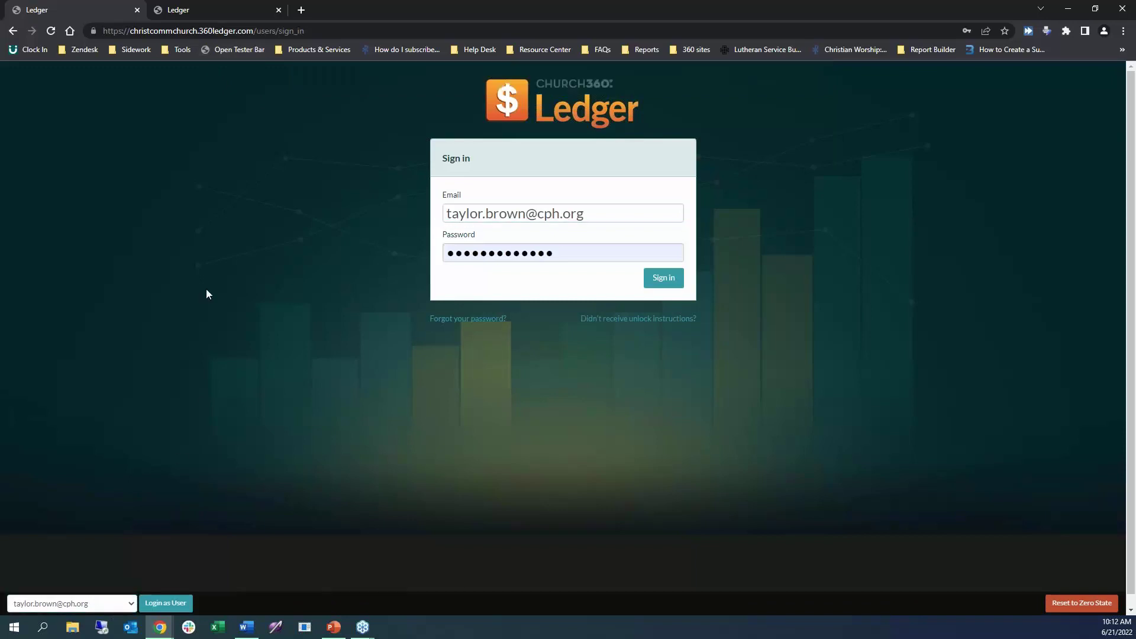
pyautogui.click(149, 603)
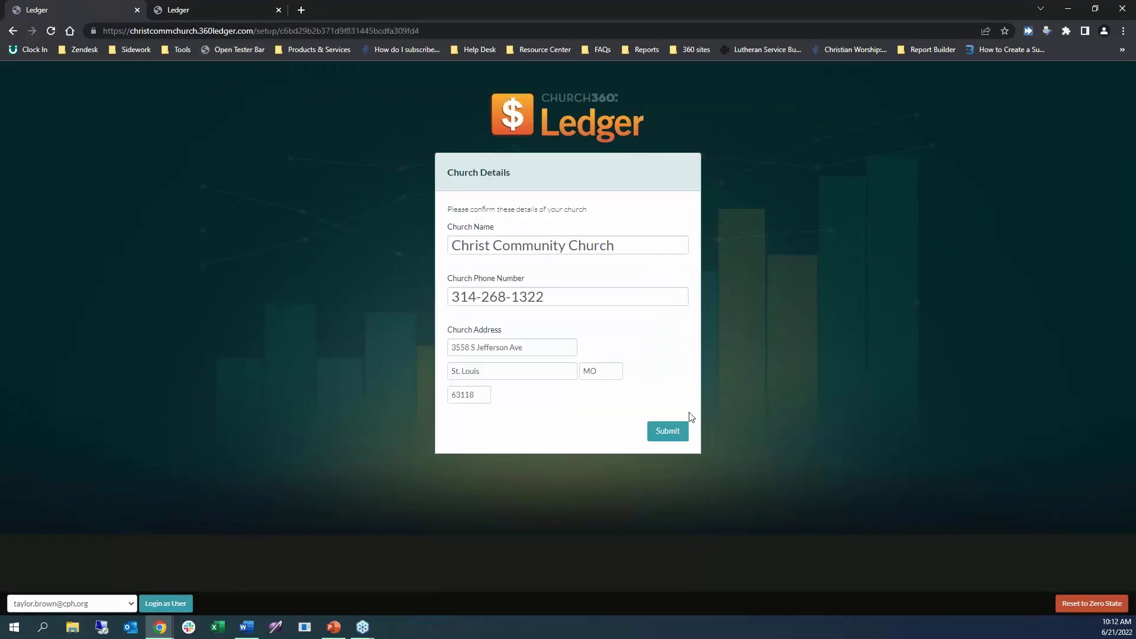
# Confirm the church details, then close the tester bar from the Tools bookmark folder.
pyautogui.click(662, 433)
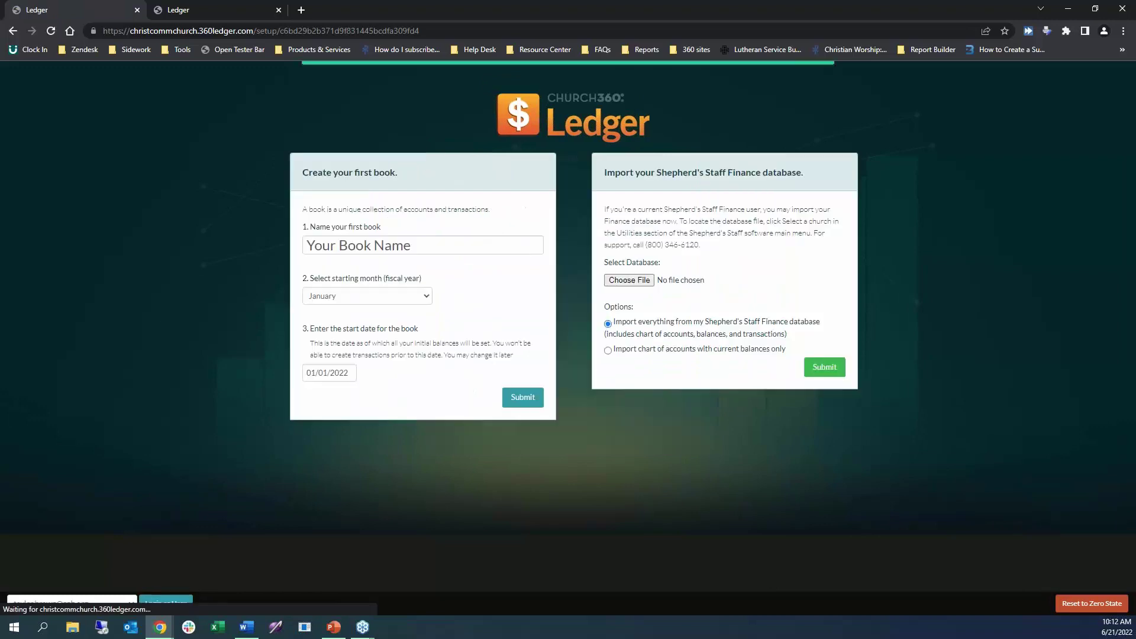
pyautogui.click(177, 49)
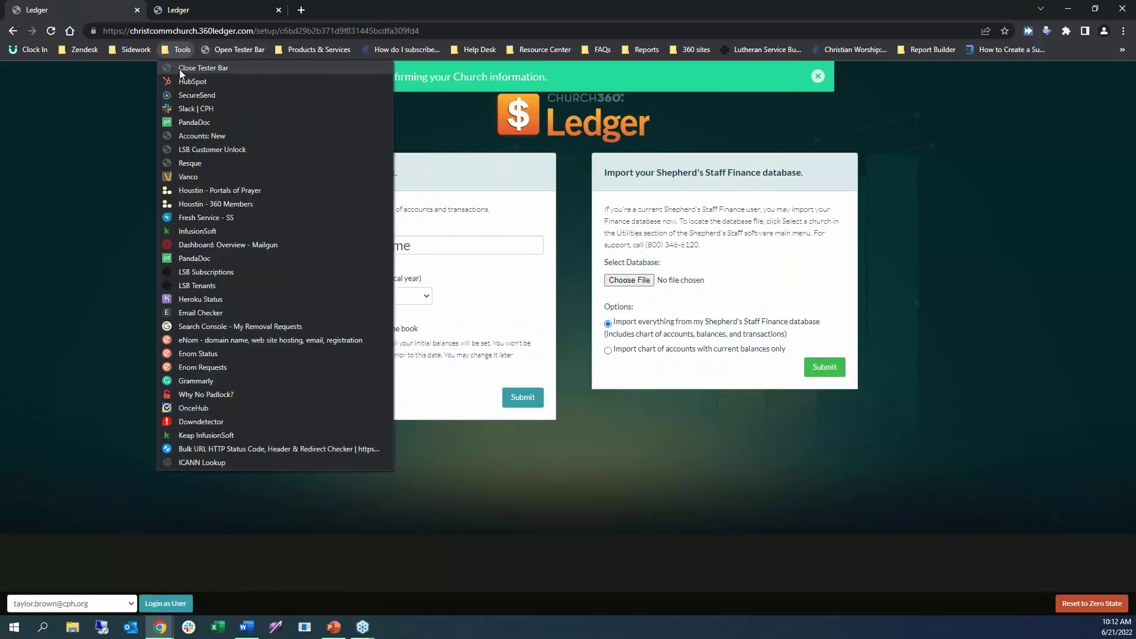
pyautogui.click(180, 69)
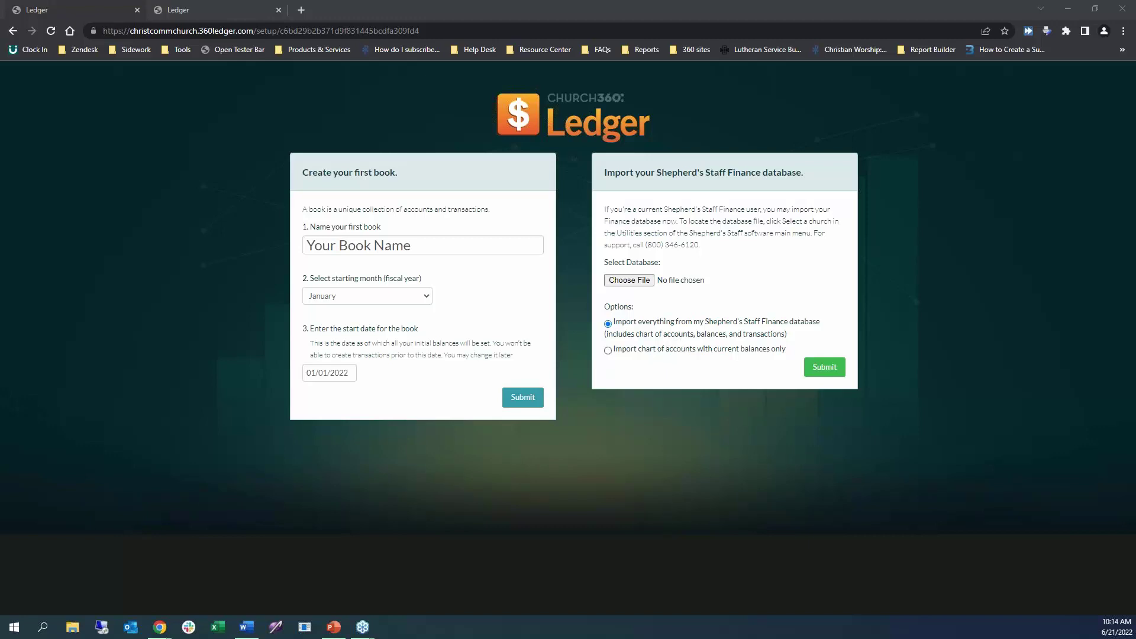
# Choose 'Import chart of accounts with current balances only' and dismiss the bookmarks-bar menu.
pyautogui.click(608, 350)
pyautogui.rightClick(1065, 51)
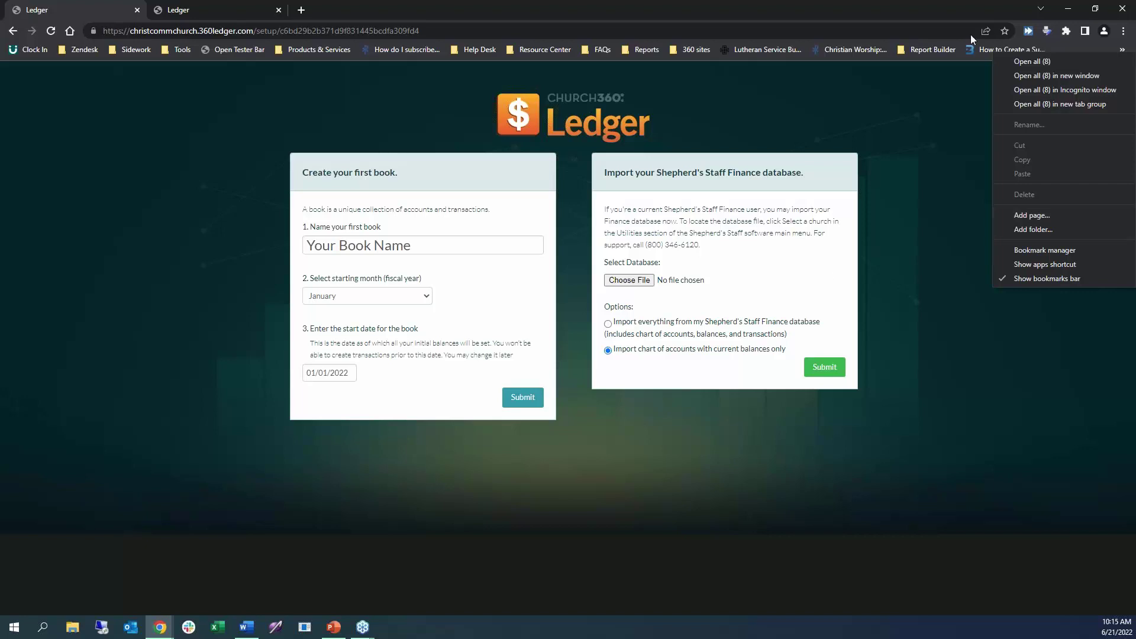
pyautogui.click(987, 107)
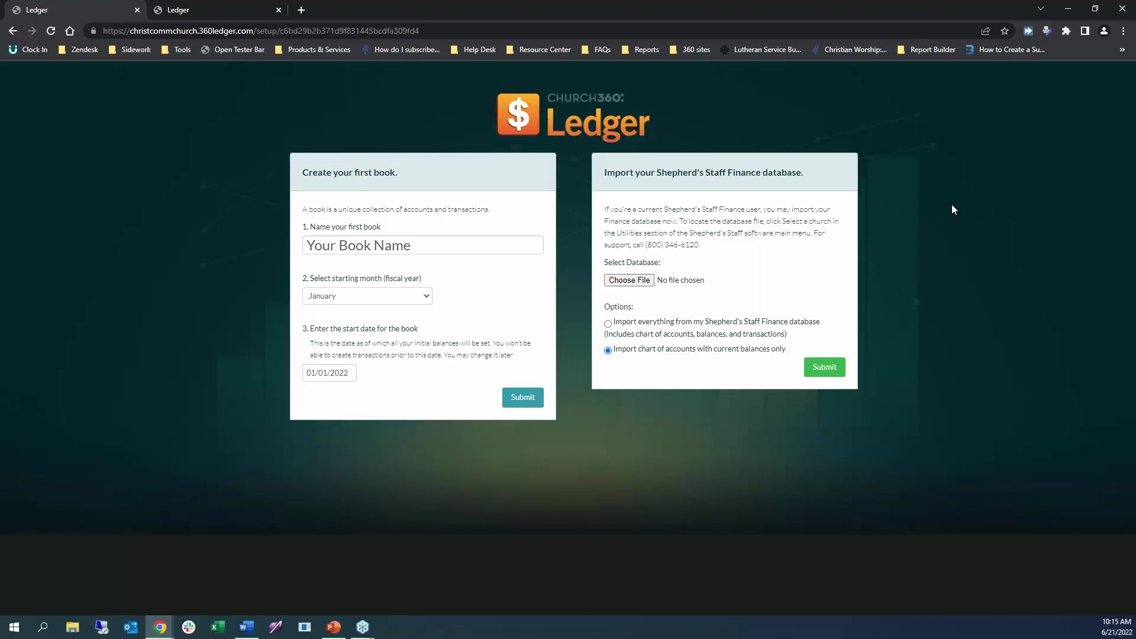
pyautogui.click(1094, 10)
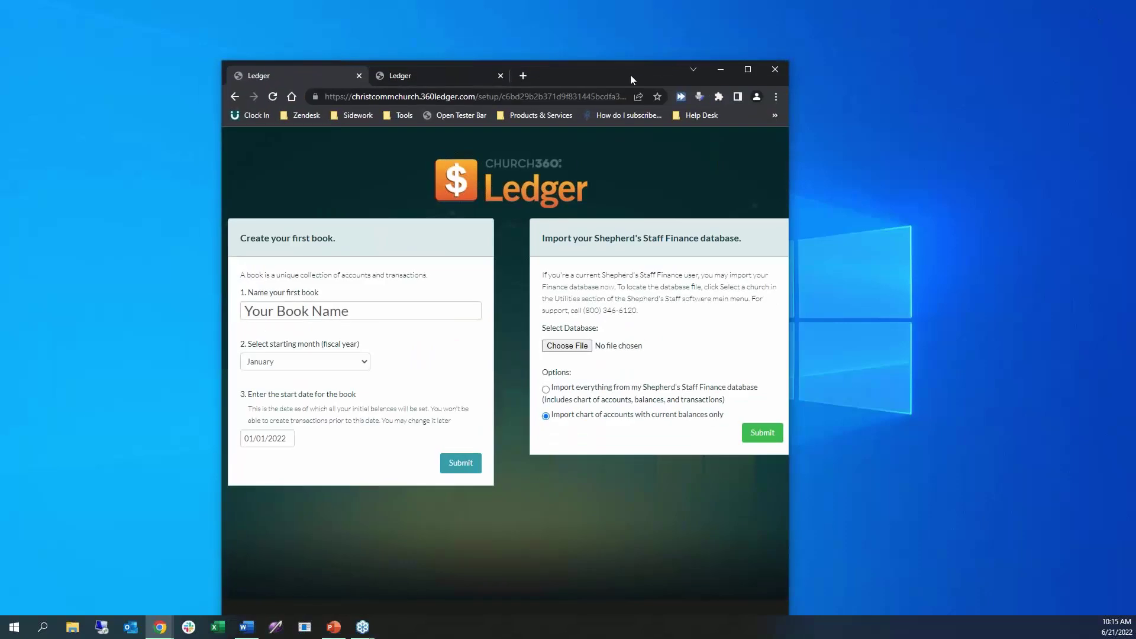
pyautogui.moveTo(630, 74); pyautogui.dragTo(498, 30)
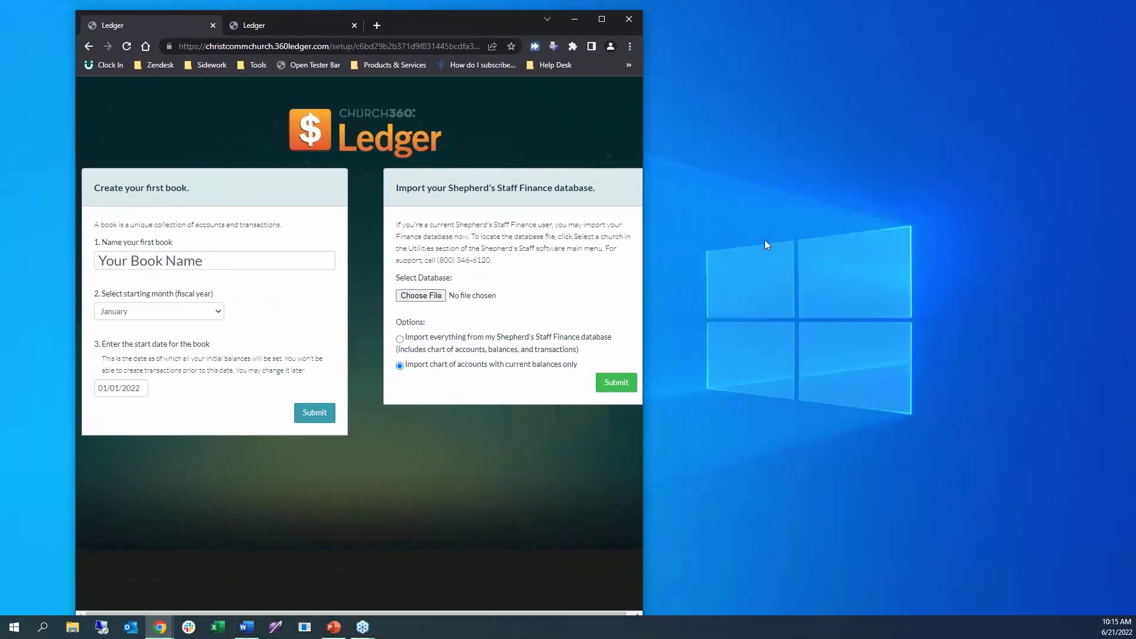
pyautogui.click(302, 46)
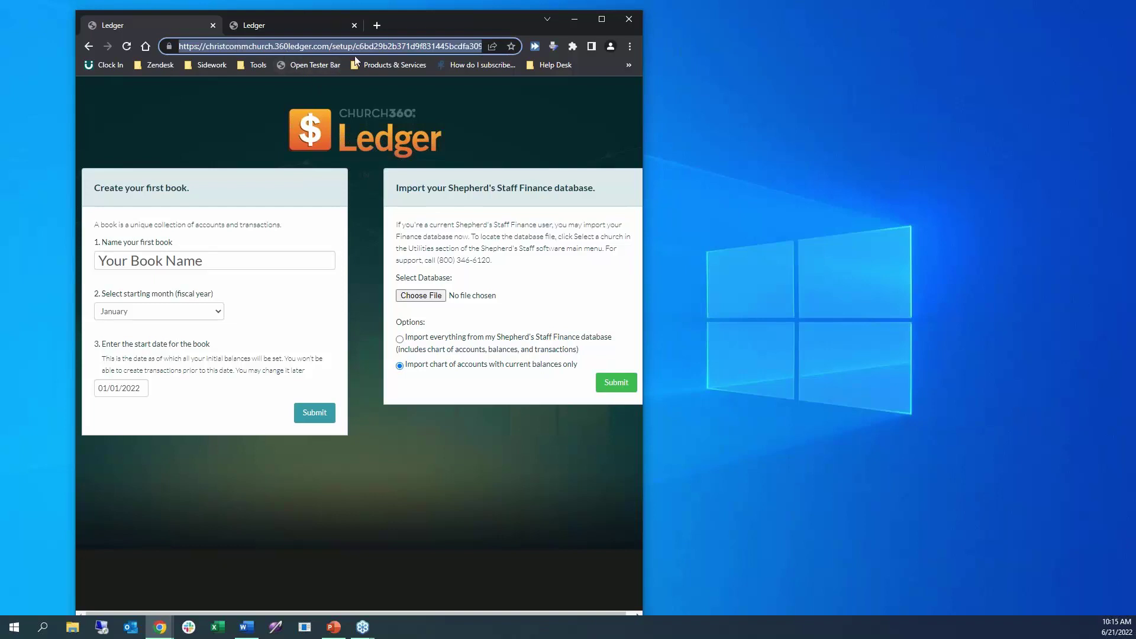
pyautogui.moveTo(298, 49); pyautogui.dragTo(899, 300)
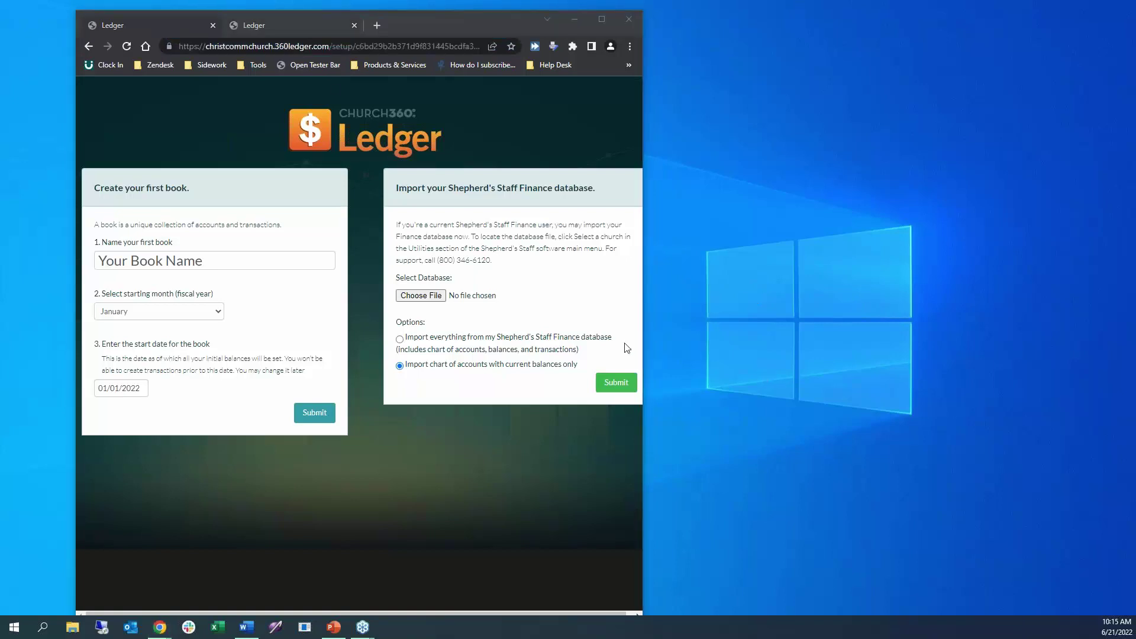
pyautogui.click(601, 19)
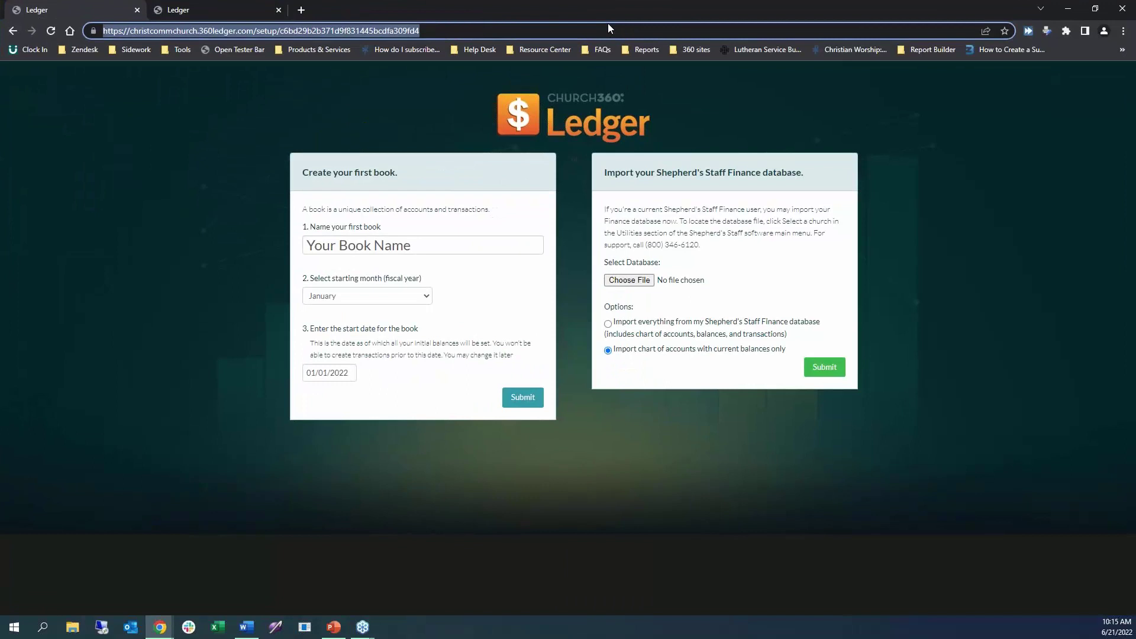
# Replace the placeholder book name with 'General Fund' and submit to create the book.
pyautogui.click(341, 109)
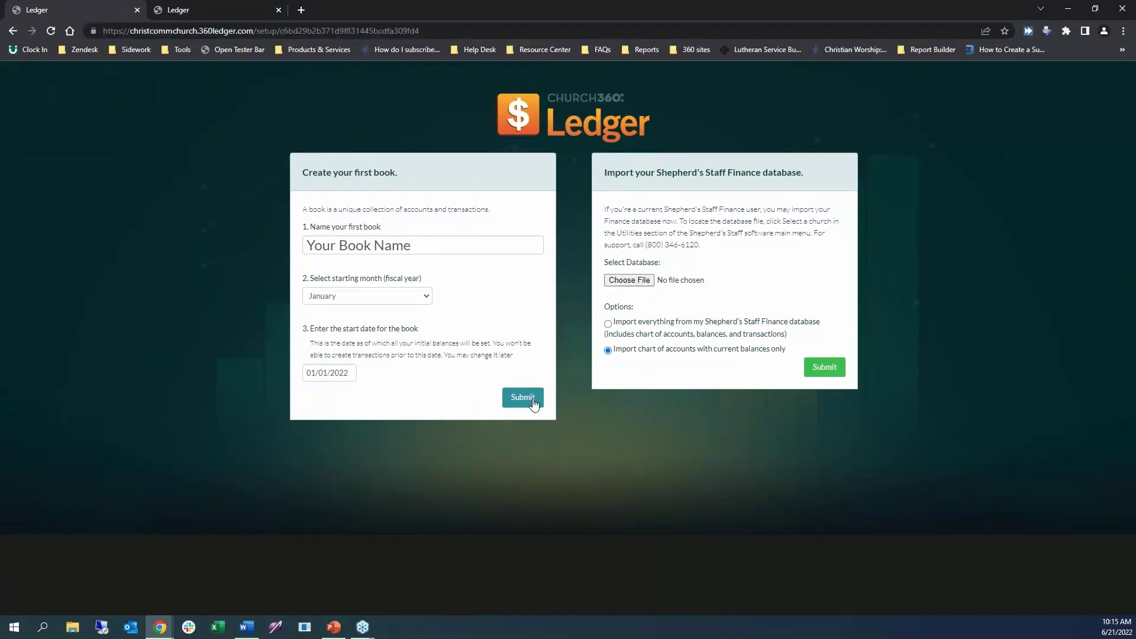
pyautogui.tripleClick(421, 245)
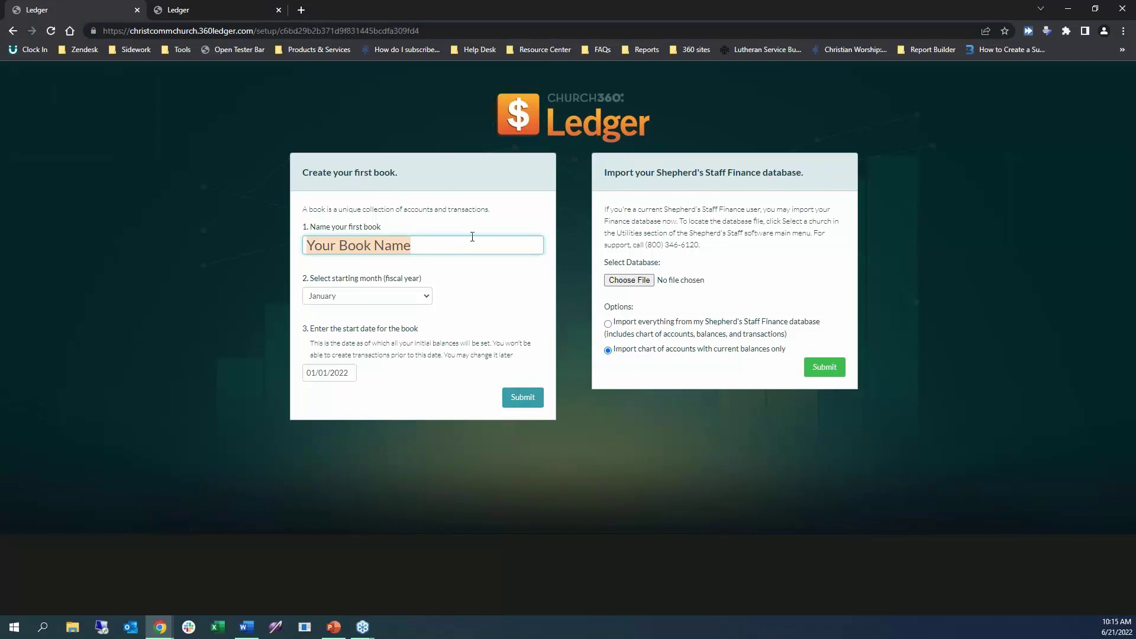
pyautogui.write('gENER')
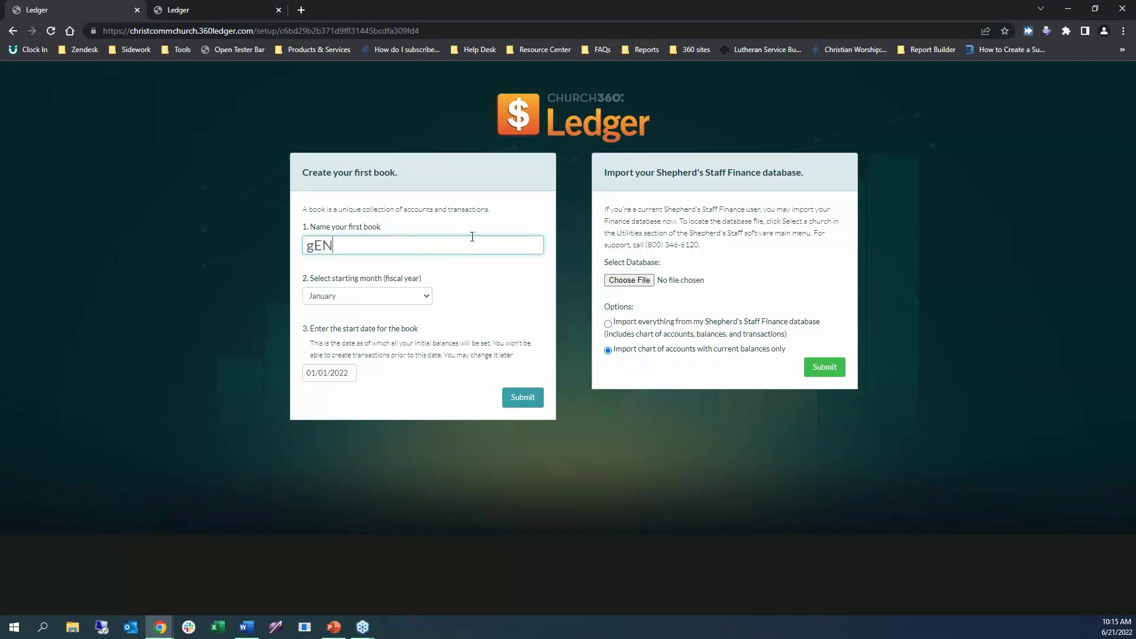
pyautogui.press('BackSpace')
pyautogui.press('BackSpace')
pyautogui.press('BackSpace')
pyautogui.press('BackSpace')
pyautogui.press('BackSpace')
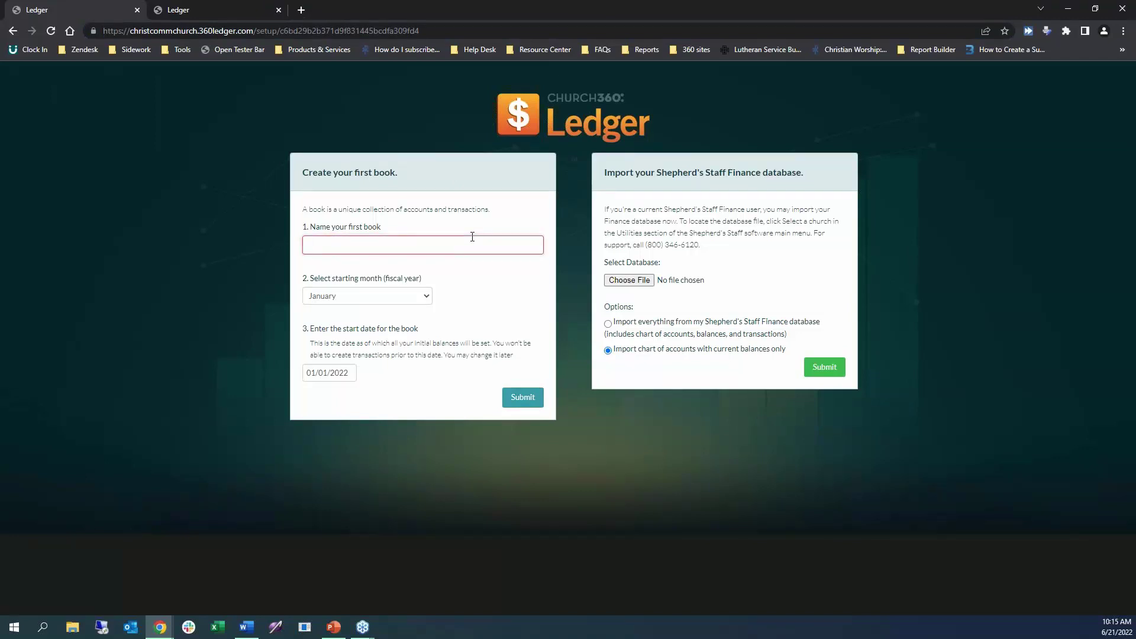
pyautogui.write('General')
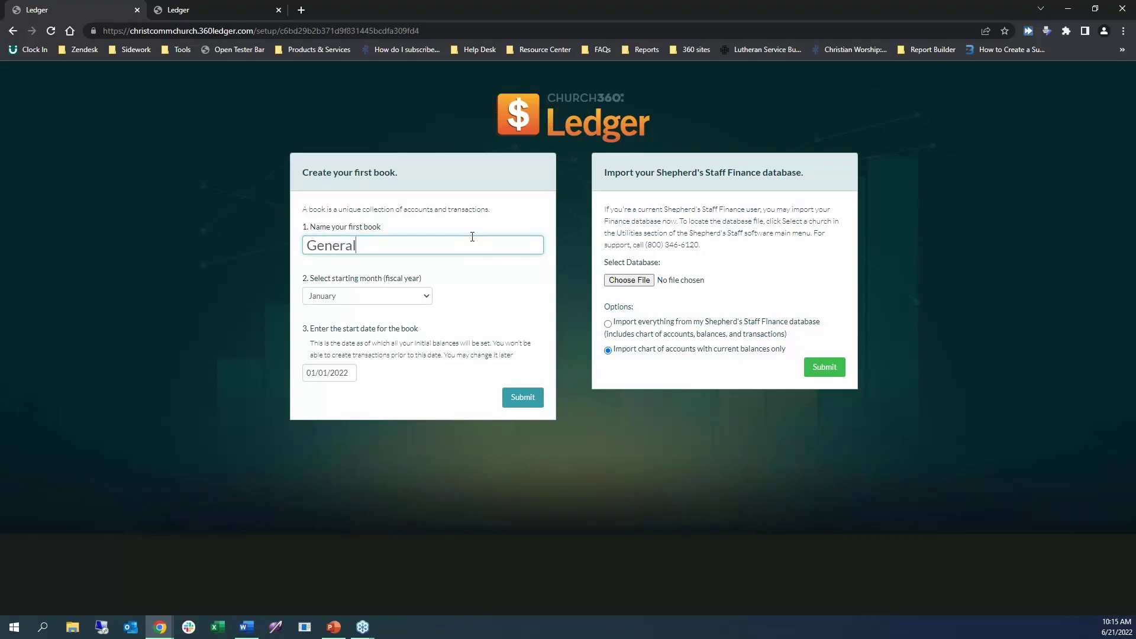
pyautogui.write(' Fund')
pyautogui.click(520, 402)
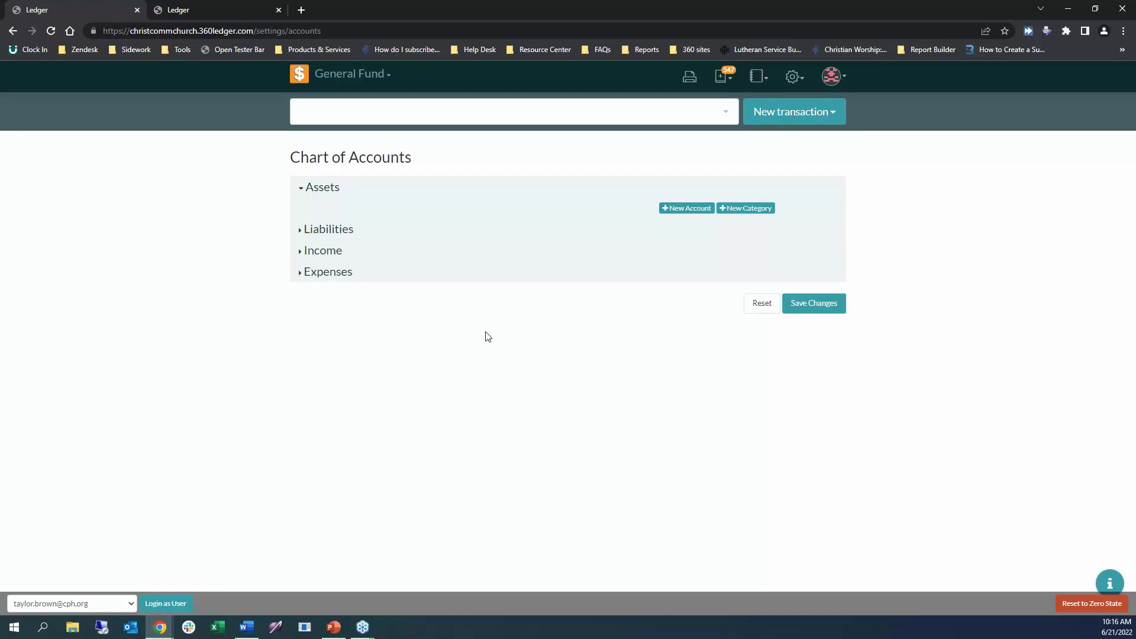
# Log out from the avatar menu and switch to the signed-in Christ Community Church tab.
pyautogui.click(833, 77)
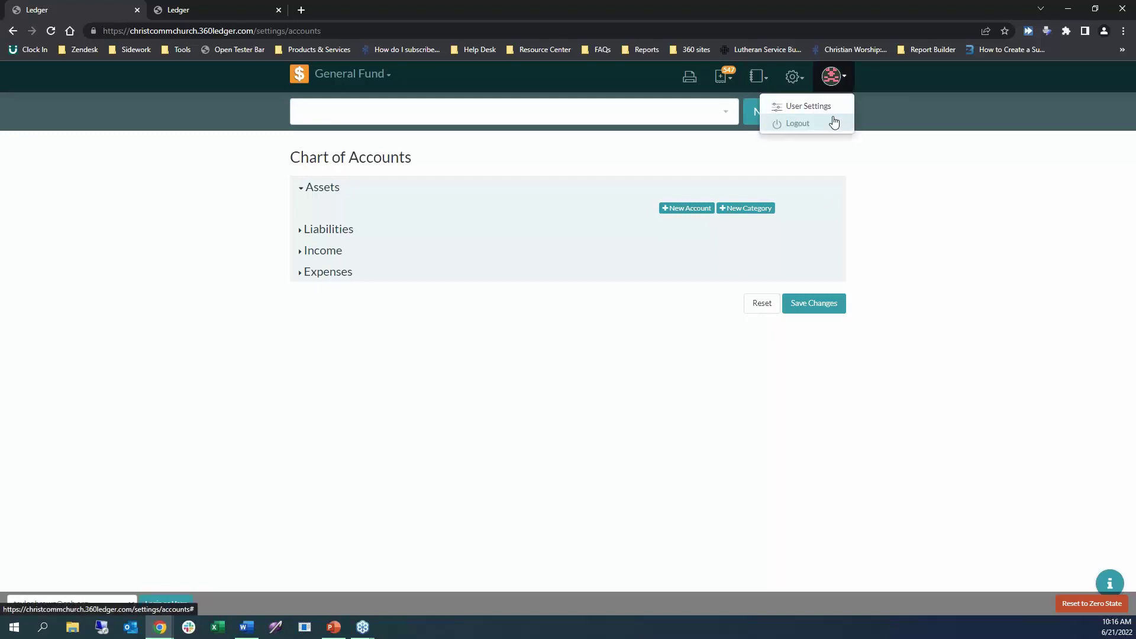
pyautogui.click(834, 123)
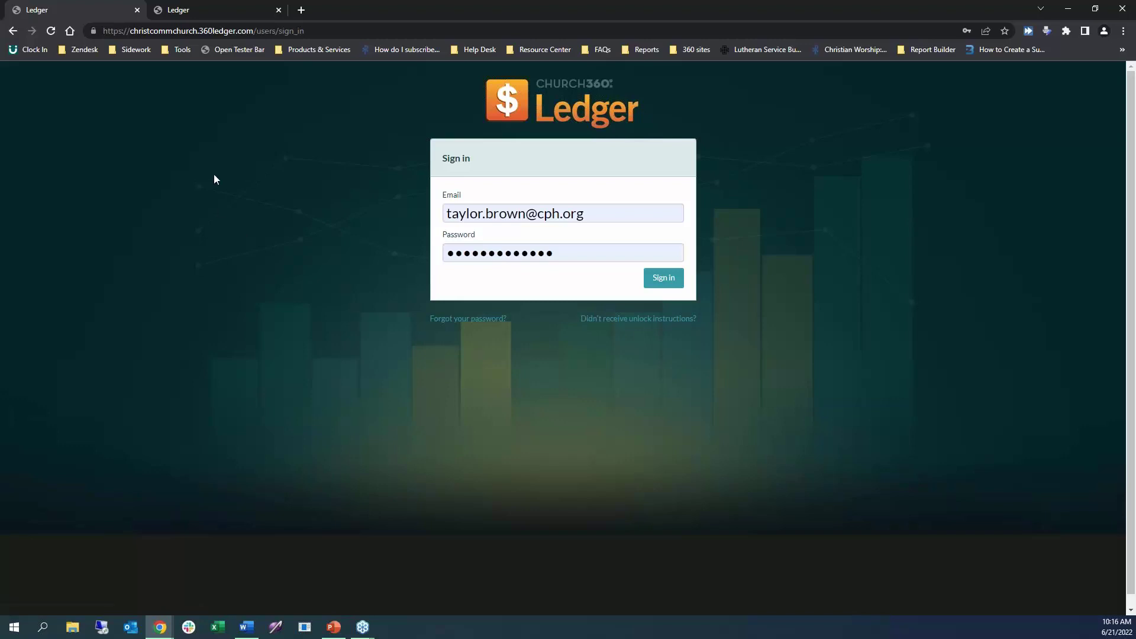
pyautogui.click(194, 13)
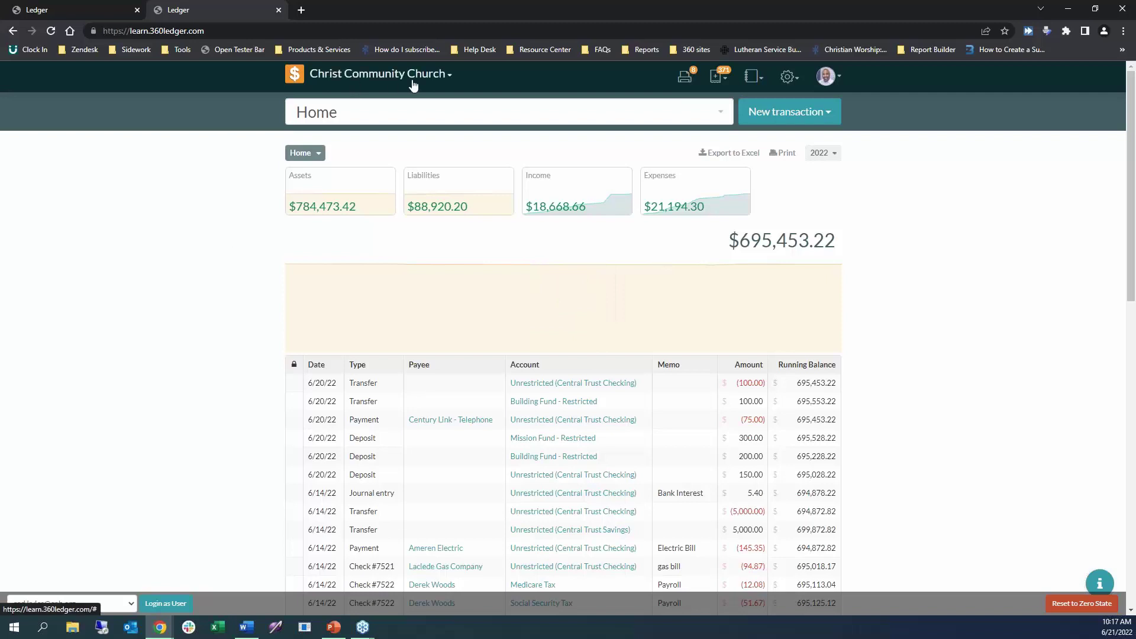
pyautogui.click(443, 81)
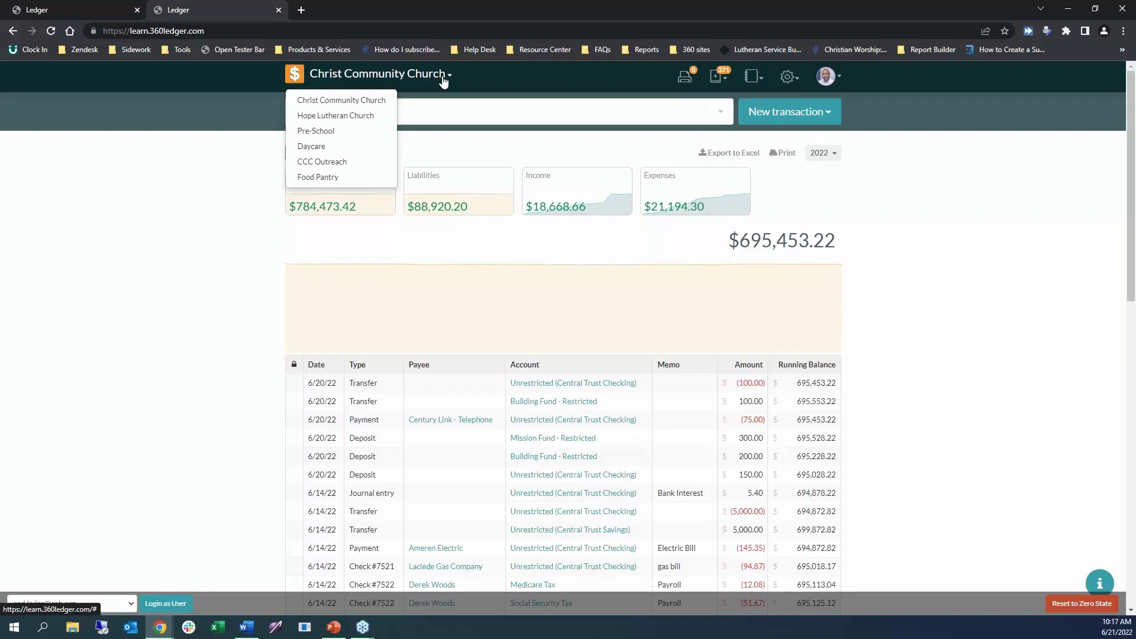
pyautogui.click(373, 115)
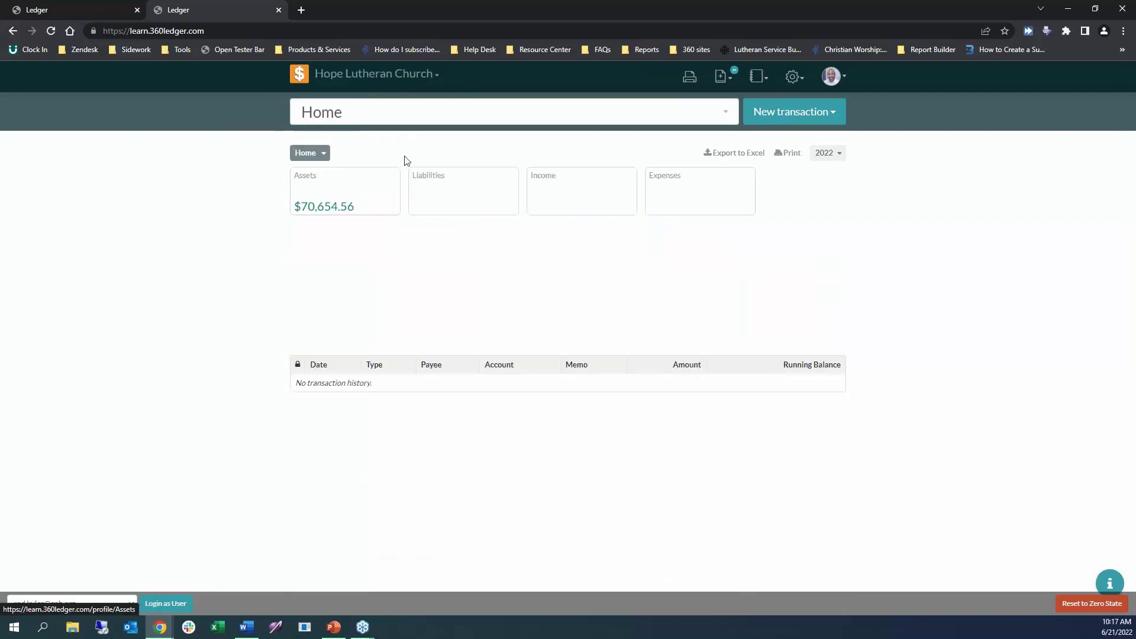
pyautogui.click(414, 75)
pyautogui.click(380, 99)
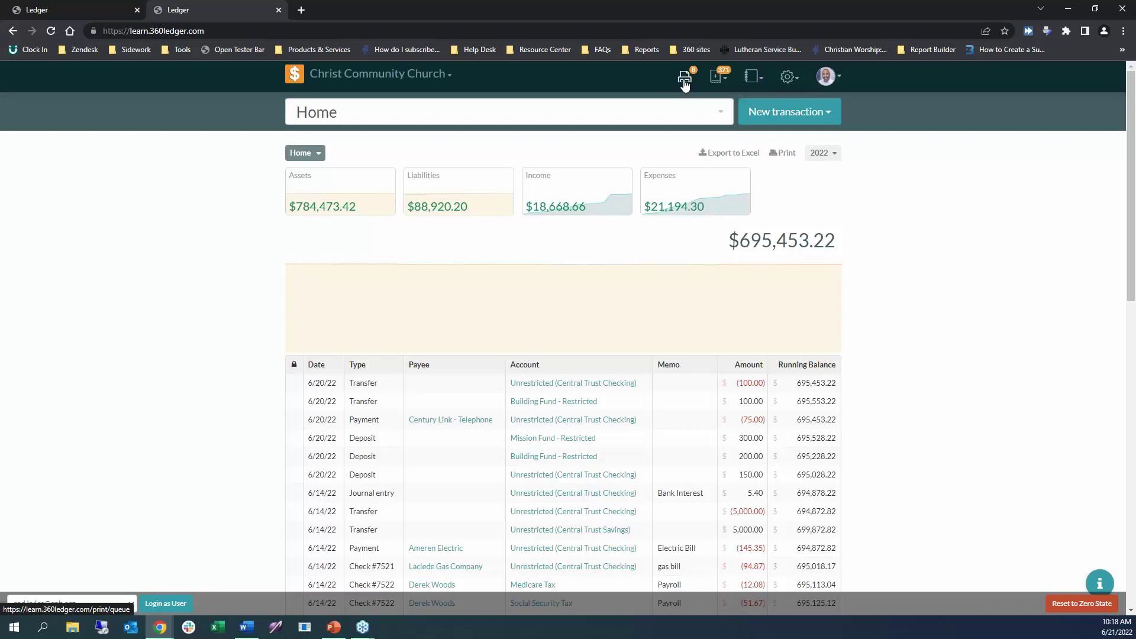
# Open the Print Queue with the header printer icon to see the eight unprinted payments.
pyautogui.click(685, 83)
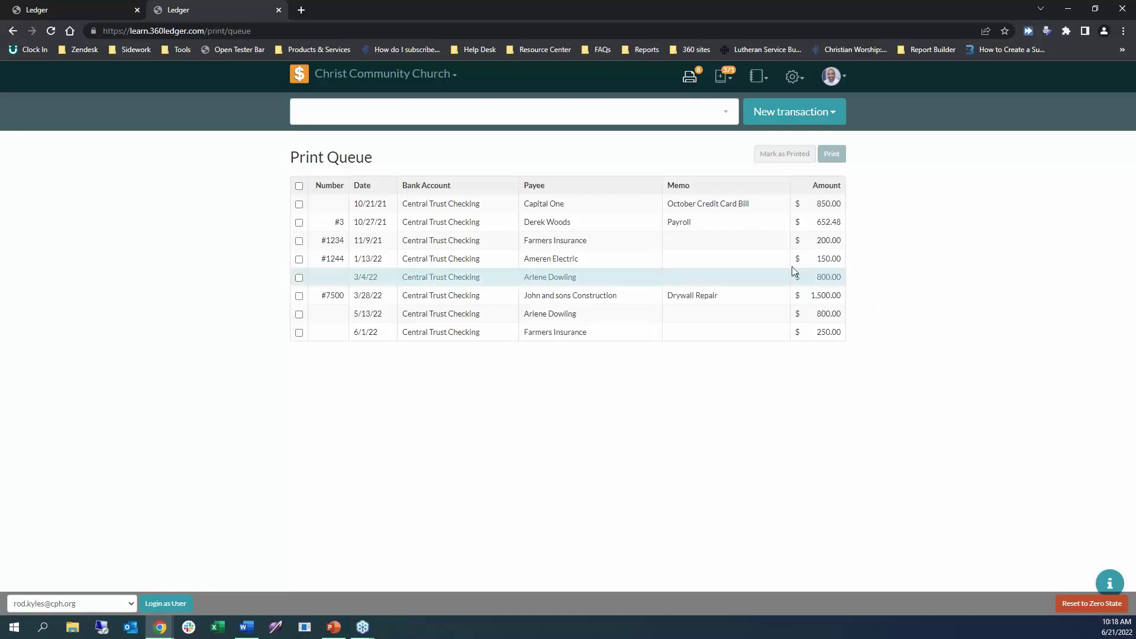
pyautogui.click(719, 84)
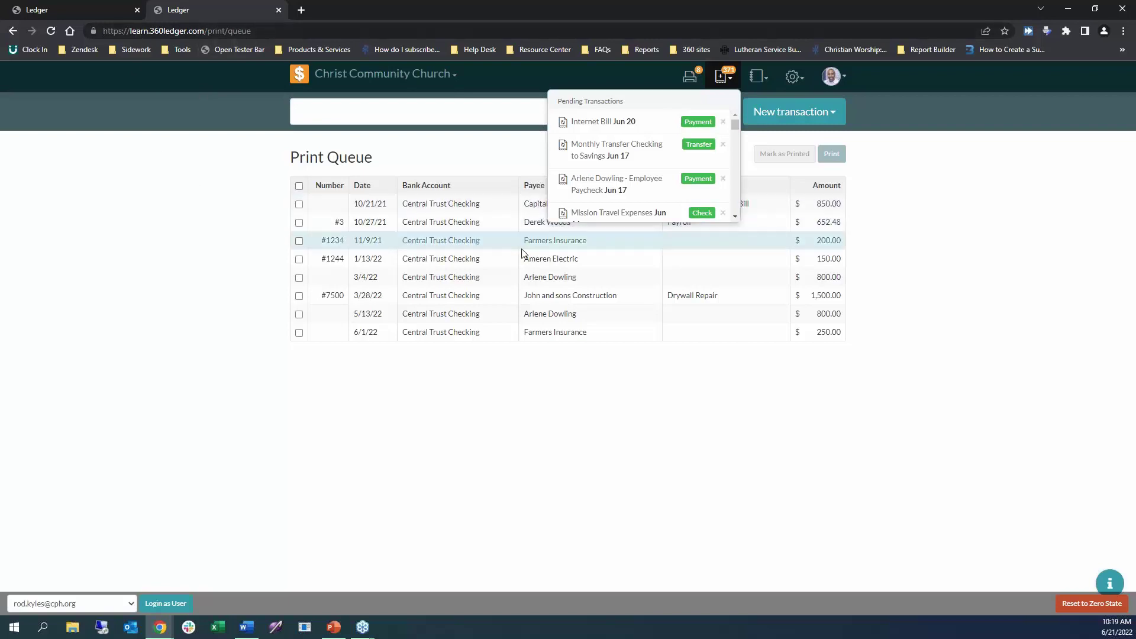
pyautogui.scroll(-5, 672, 168)
pyautogui.scroll(-8, 672, 167)
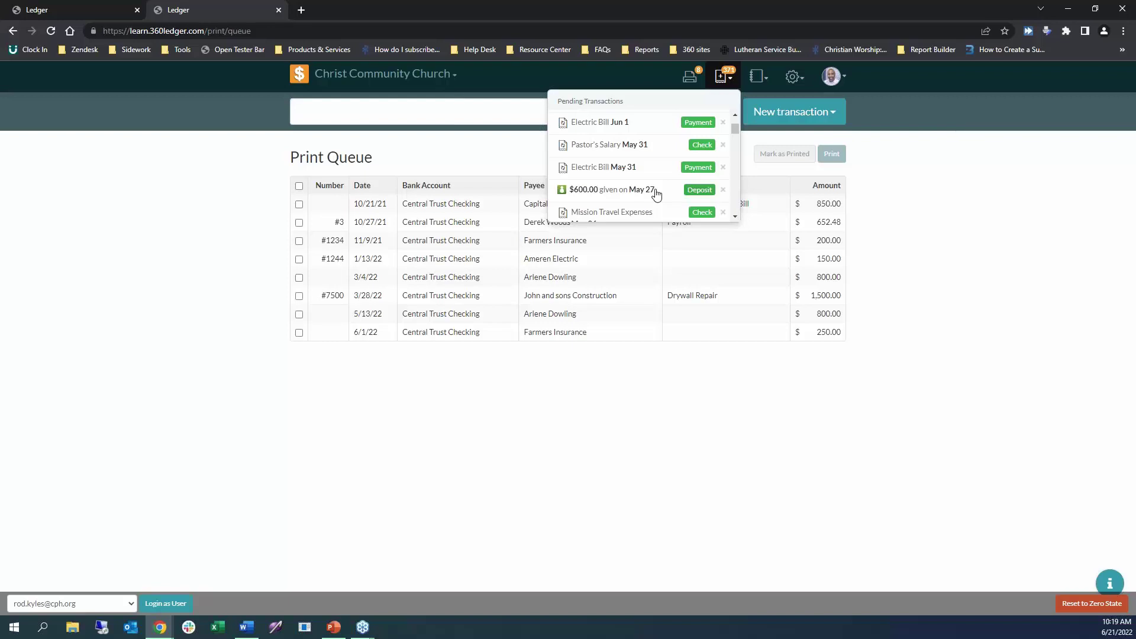
pyautogui.click(912, 198)
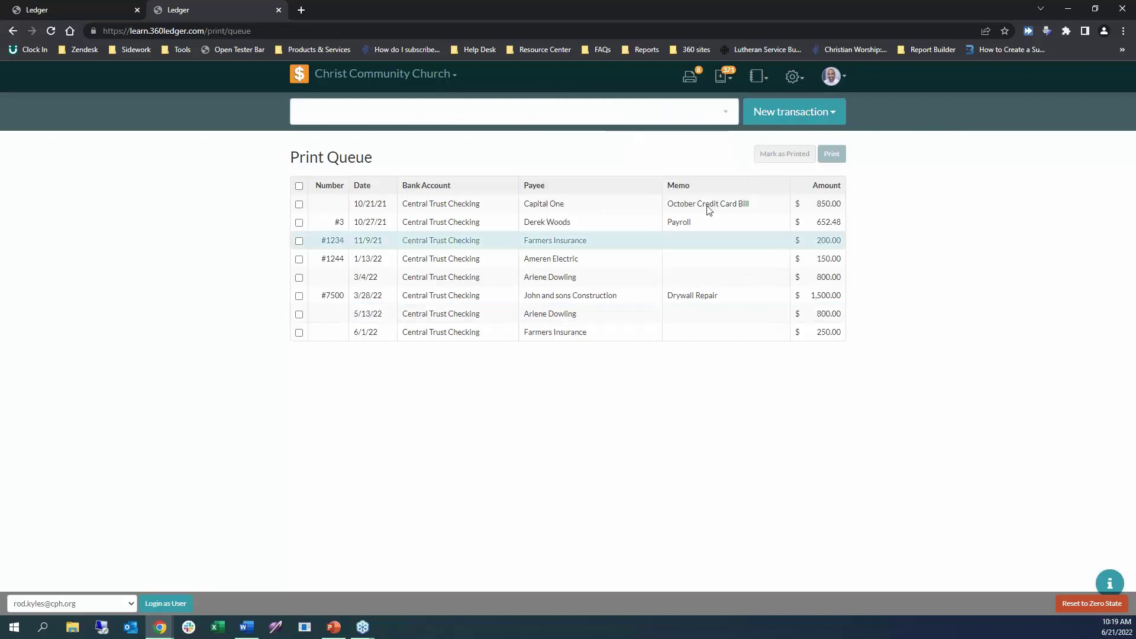
# Open and close the reports dropdown, then open the gear's settings menu.
pyautogui.click(759, 80)
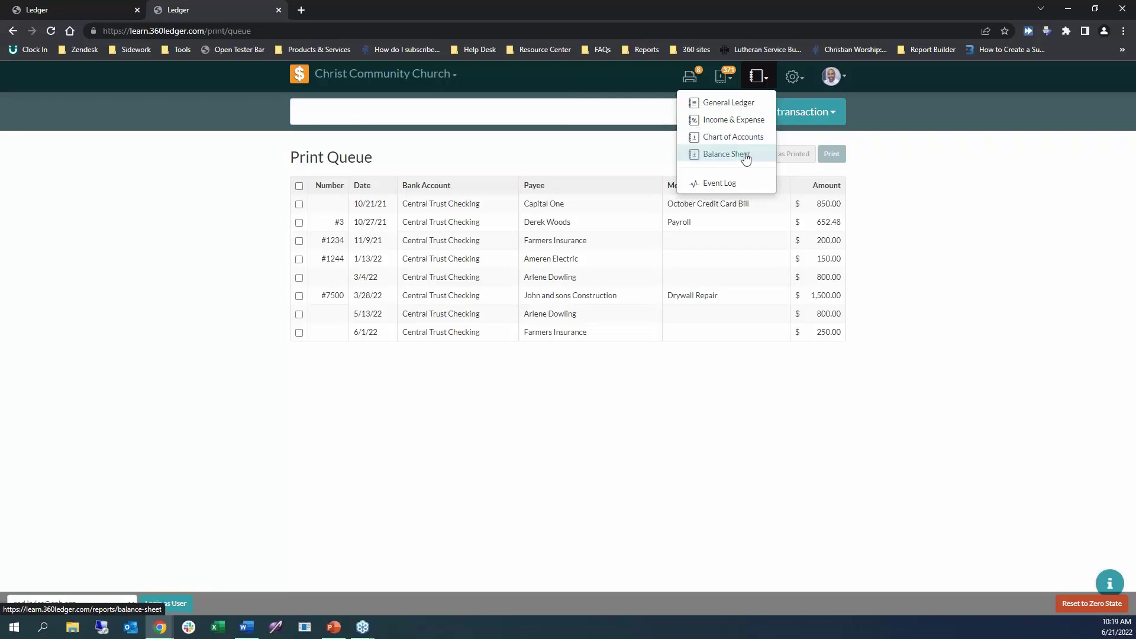
pyautogui.click(892, 213)
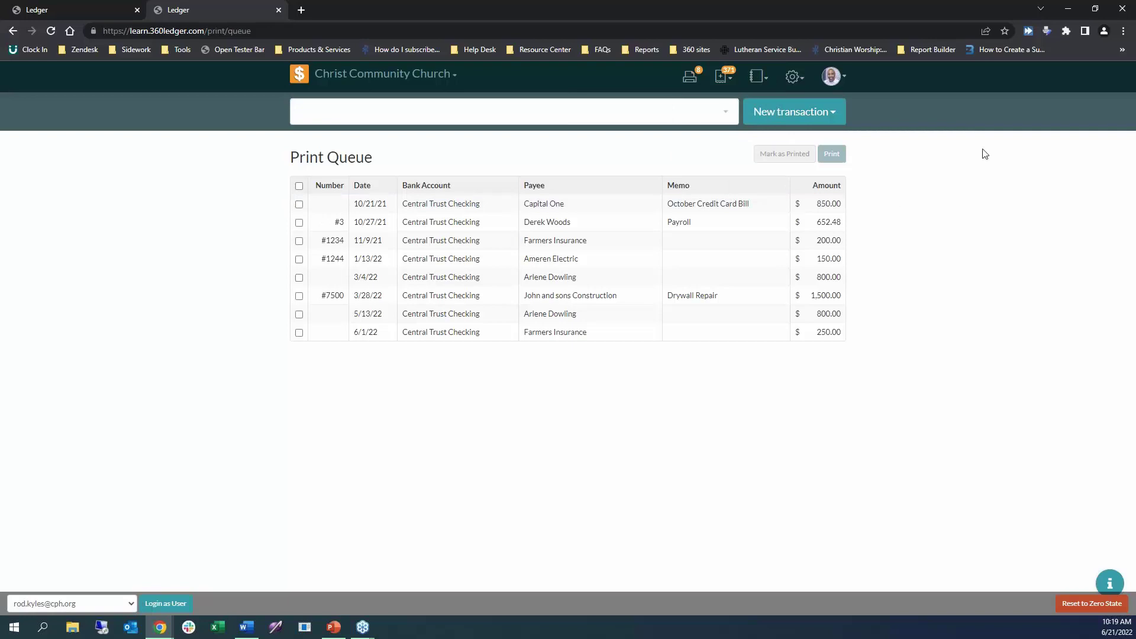
pyautogui.click(795, 78)
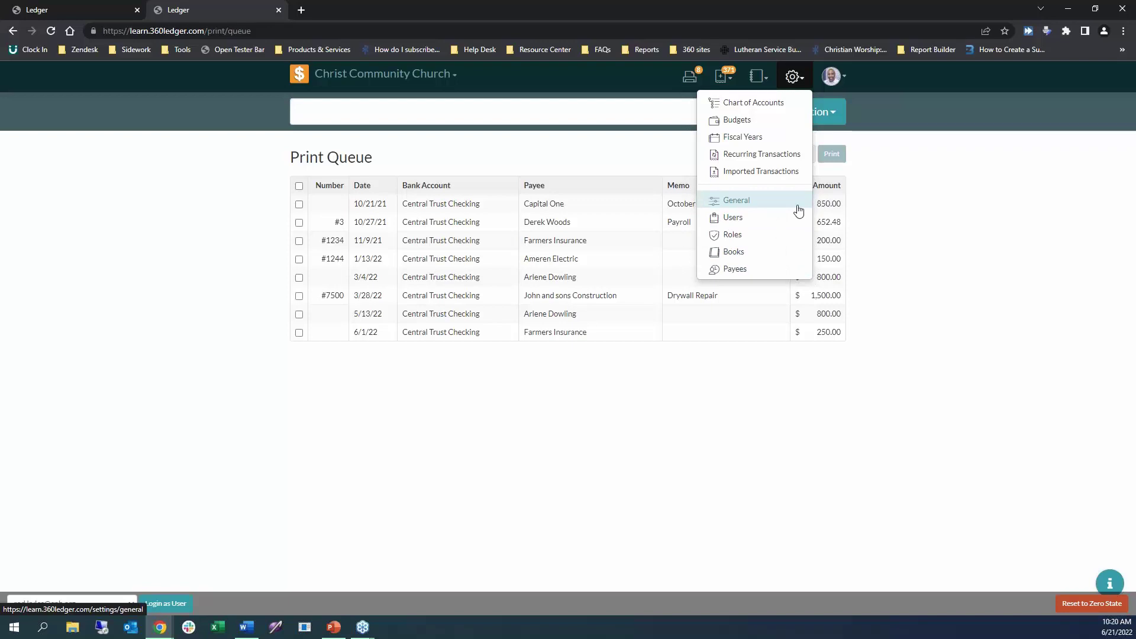
# Close the settings and avatar menus, switching briefly to Word and back to the Print Queue.
pyautogui.click(992, 161)
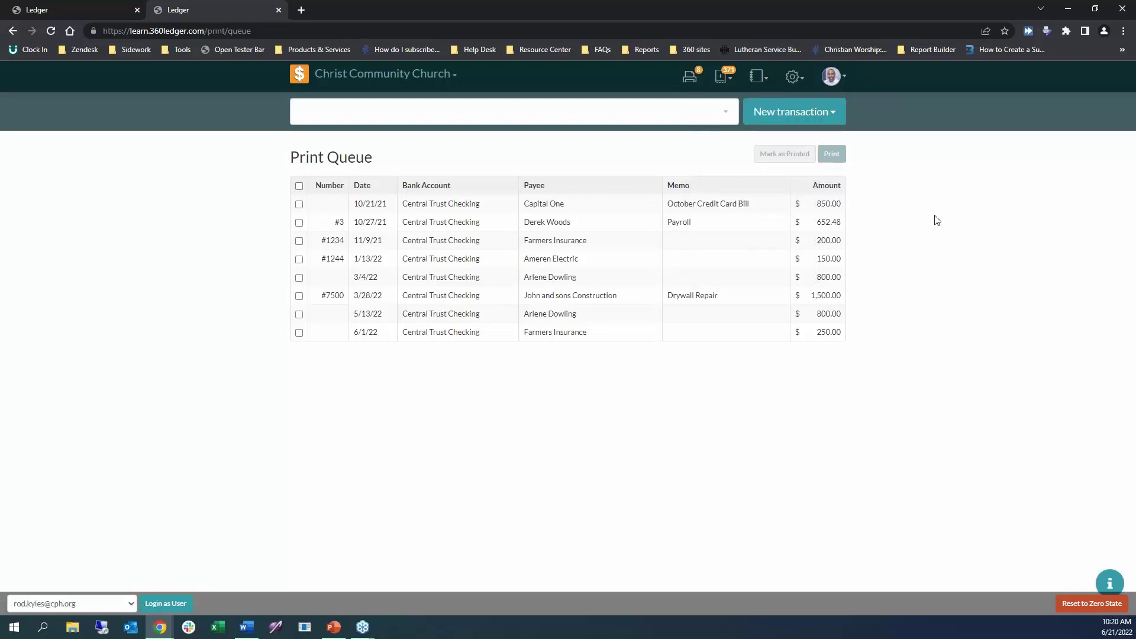
pyautogui.click(841, 86)
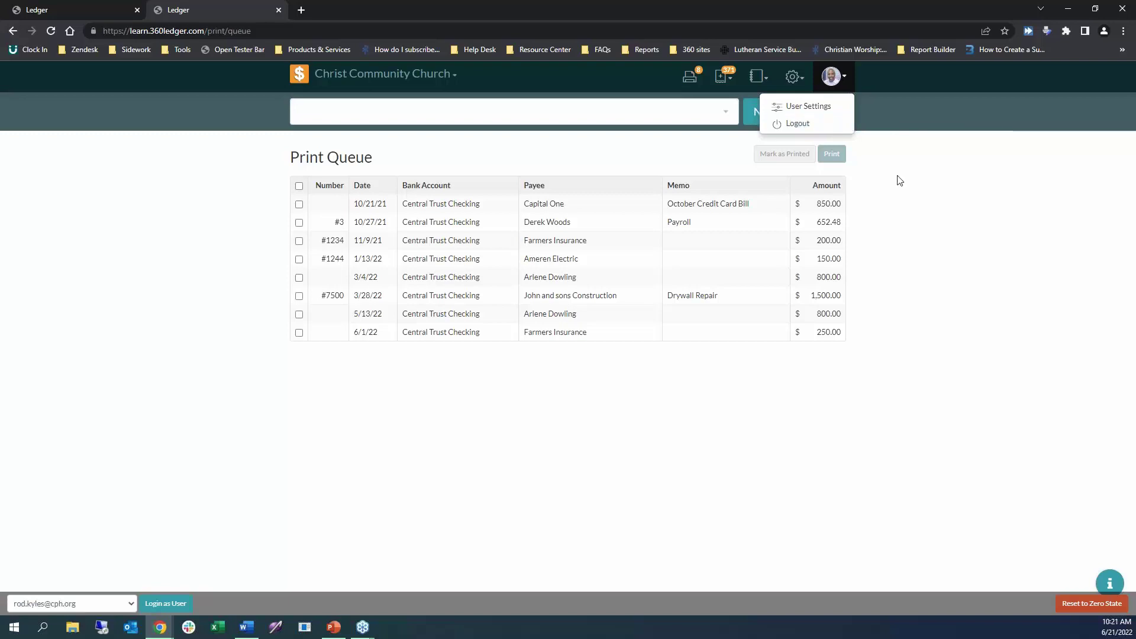
pyautogui.hotkey('alt', 'Tab')
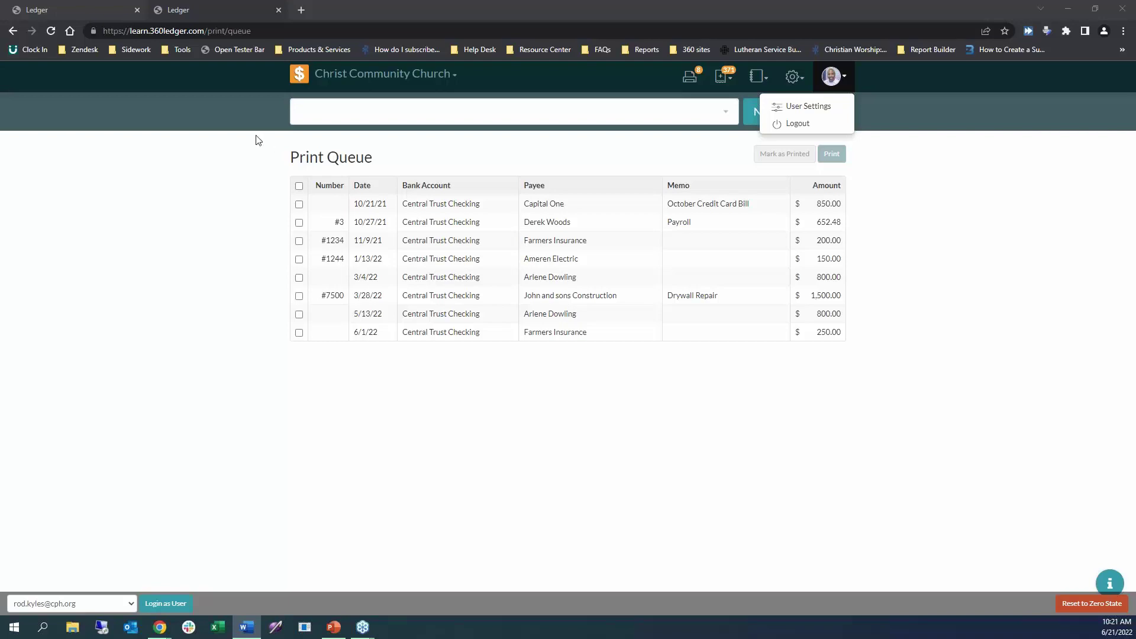
pyautogui.click(237, 138)
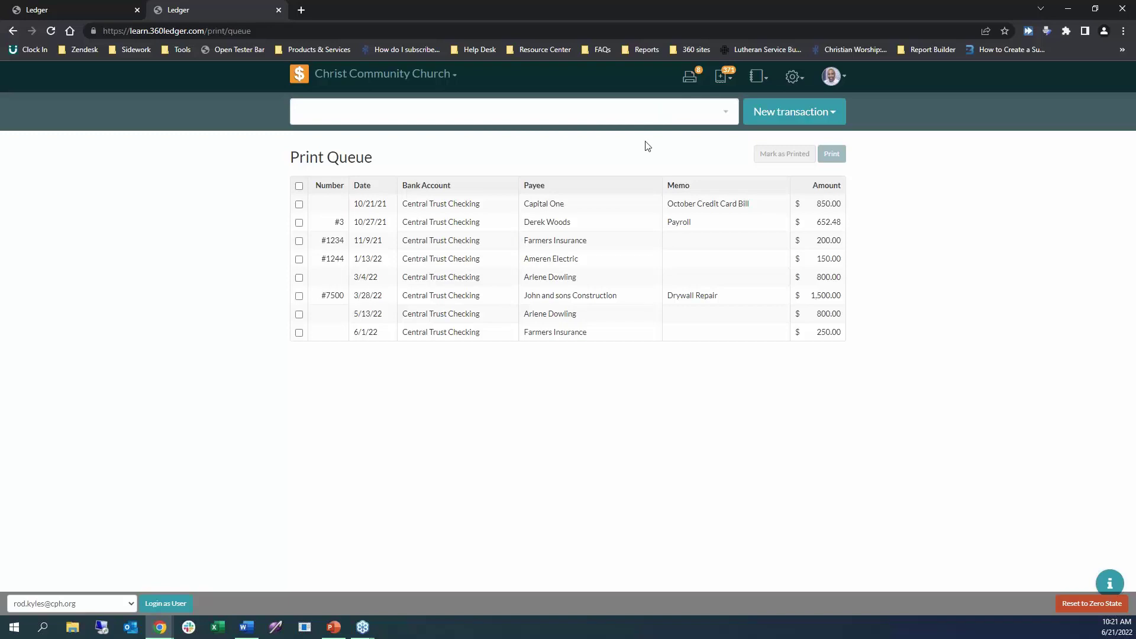
# Search the accounts for 'retire' and open the Retirement Accounts page.
pyautogui.click(583, 117)
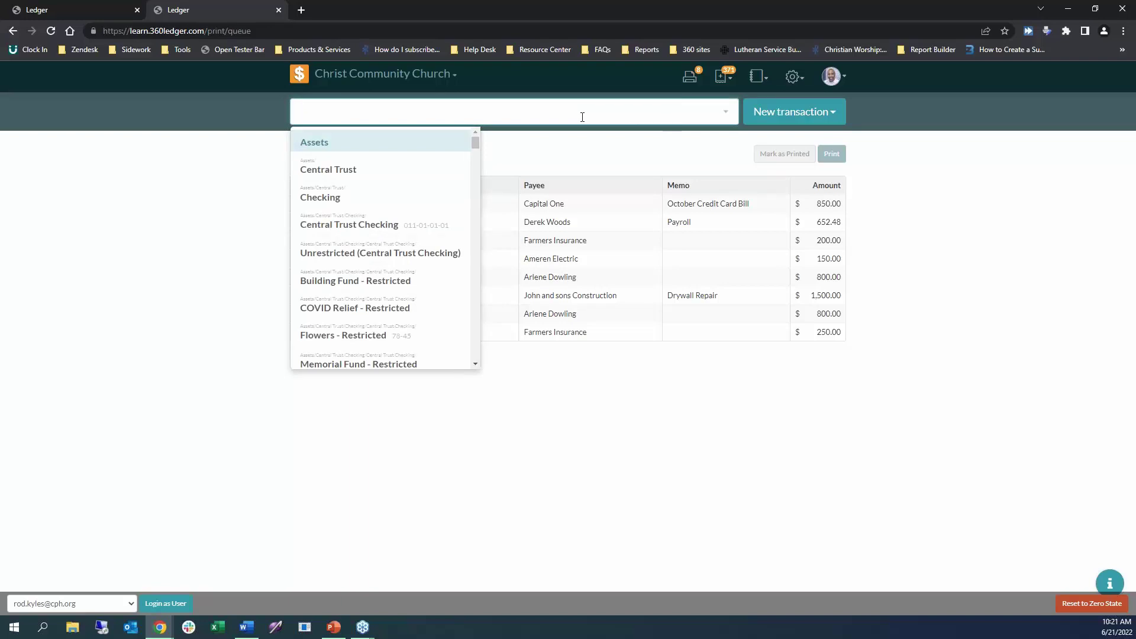
pyautogui.scroll(-3, 413, 218)
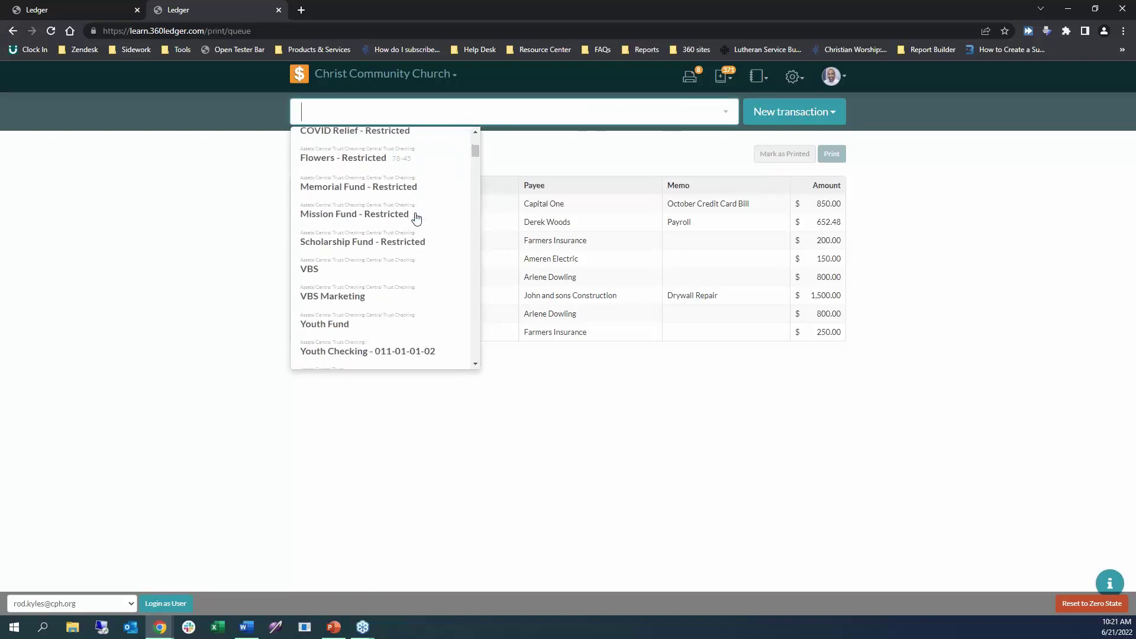
pyautogui.scroll(-3, 420, 240)
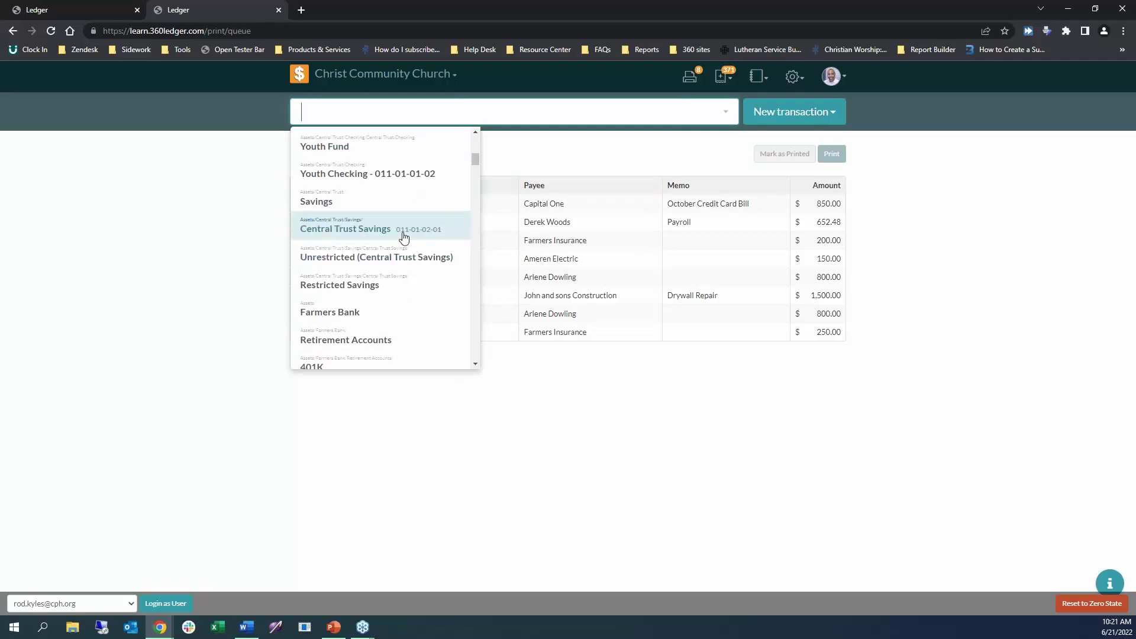
pyautogui.write('reit')
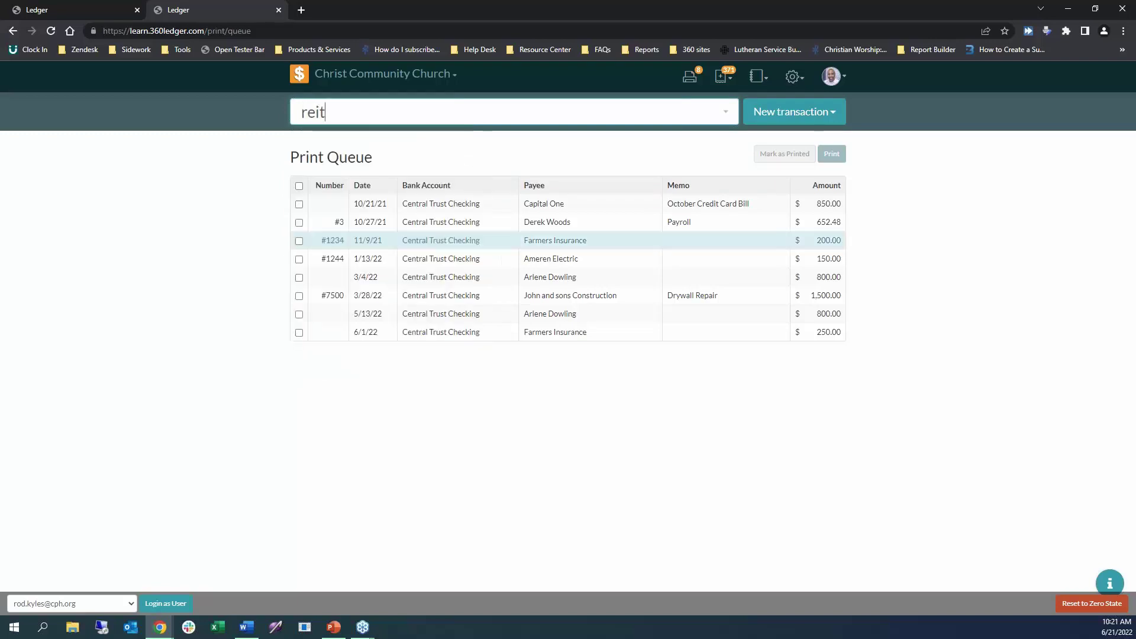
pyautogui.press('BackSpace')
pyautogui.press('BackSpace')
pyautogui.write('tire')
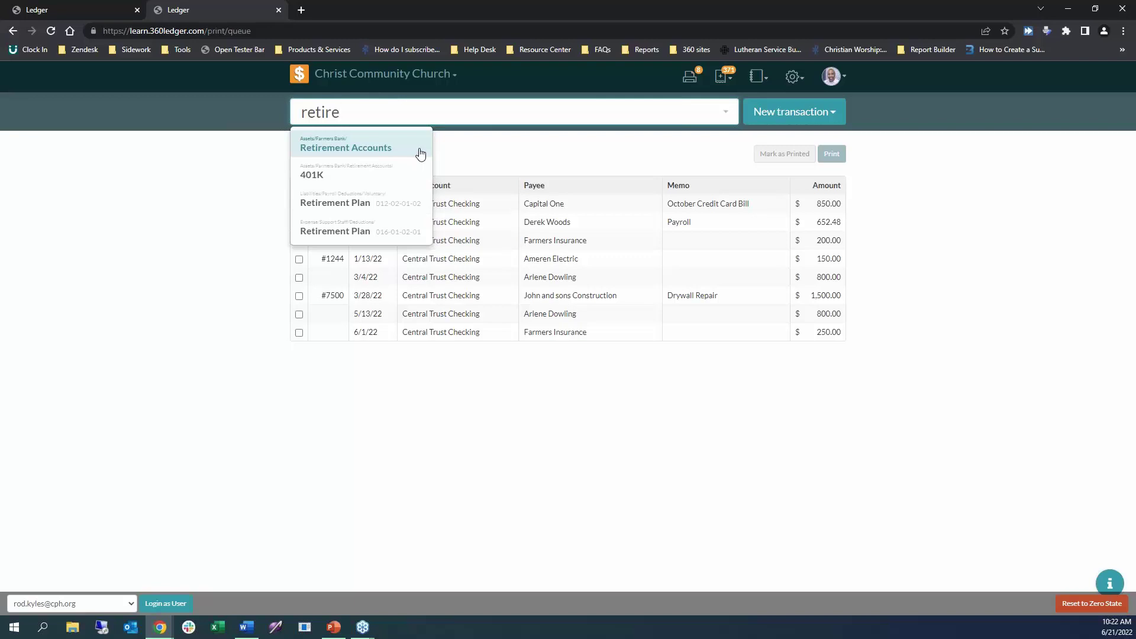
pyautogui.click(334, 152)
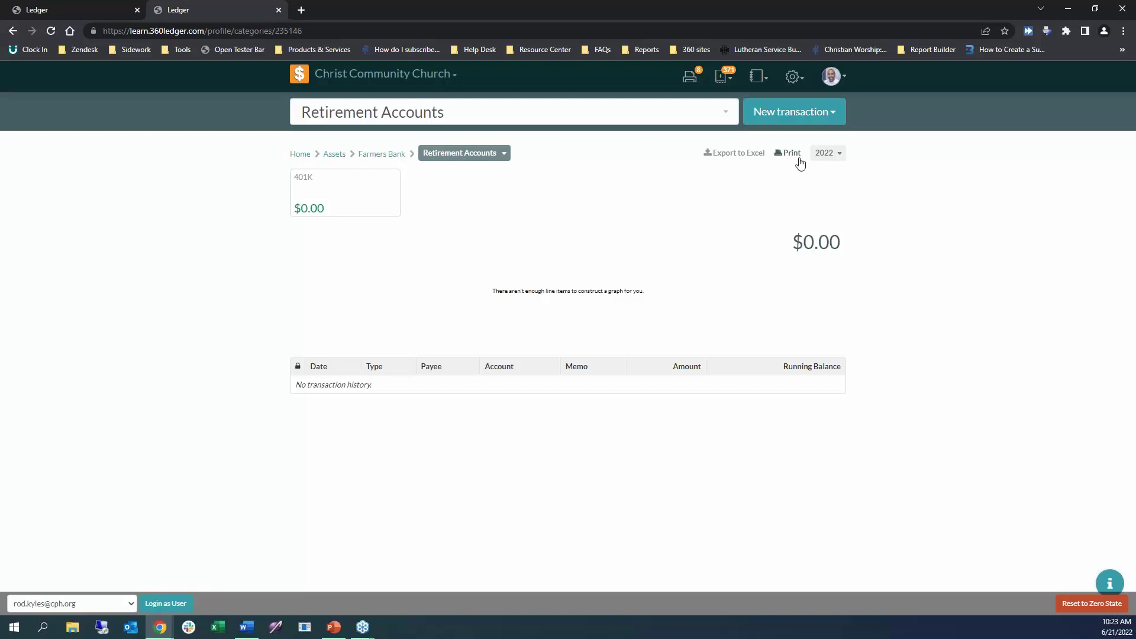
# Open and close the reporting-period picker, then bring up the settings menu.
pyautogui.click(840, 155)
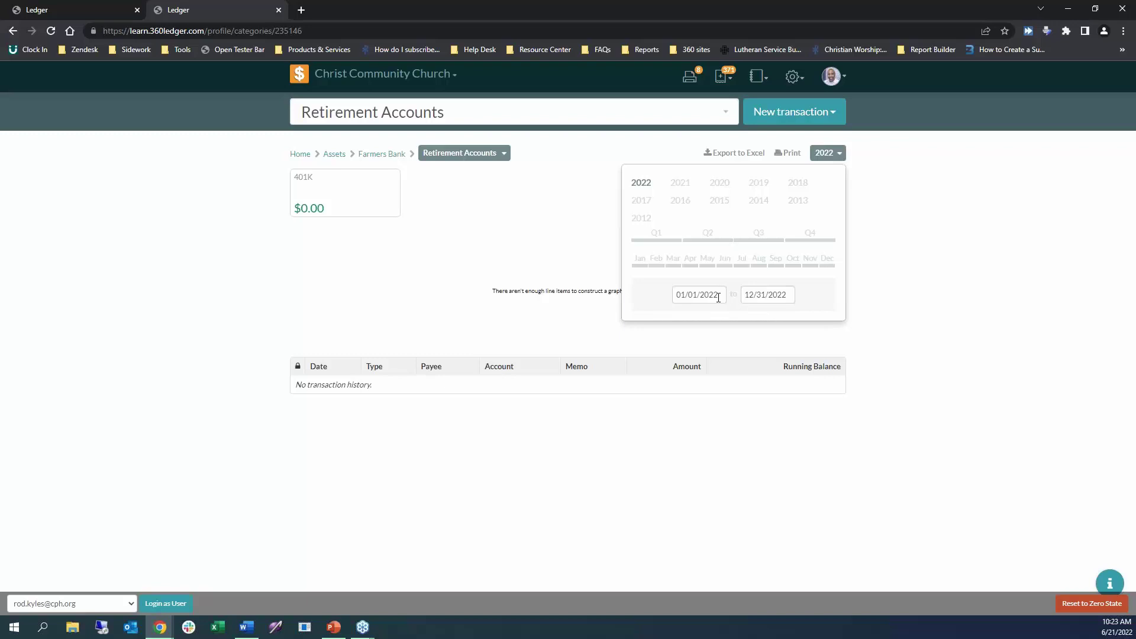
pyautogui.click(968, 305)
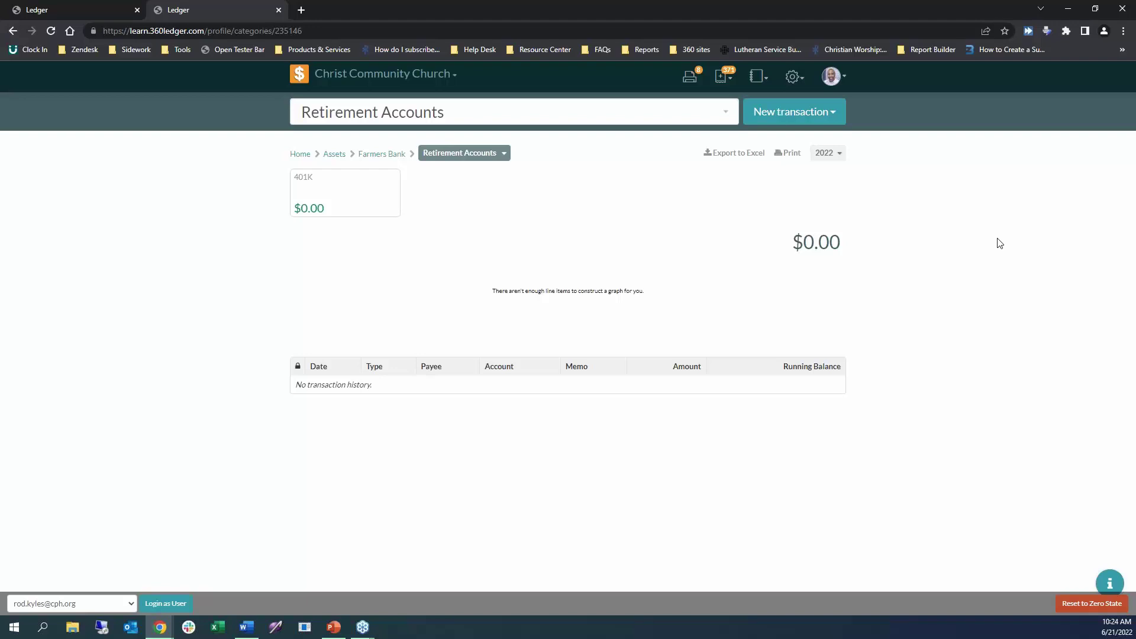
pyautogui.hotkey('alt', 'Tab')
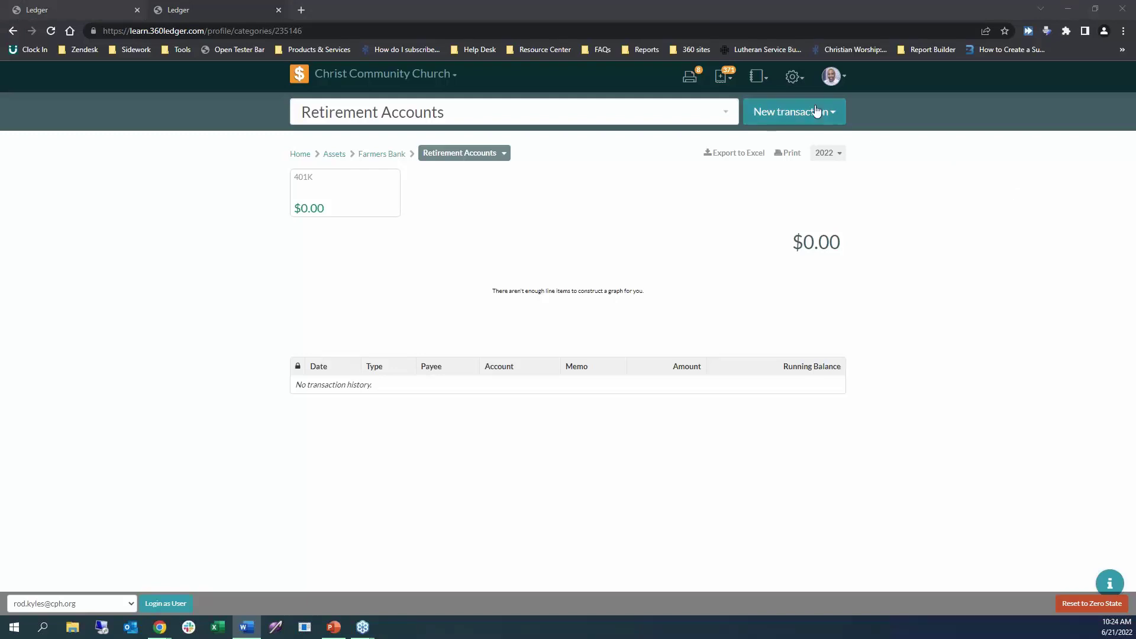
pyautogui.click(797, 83)
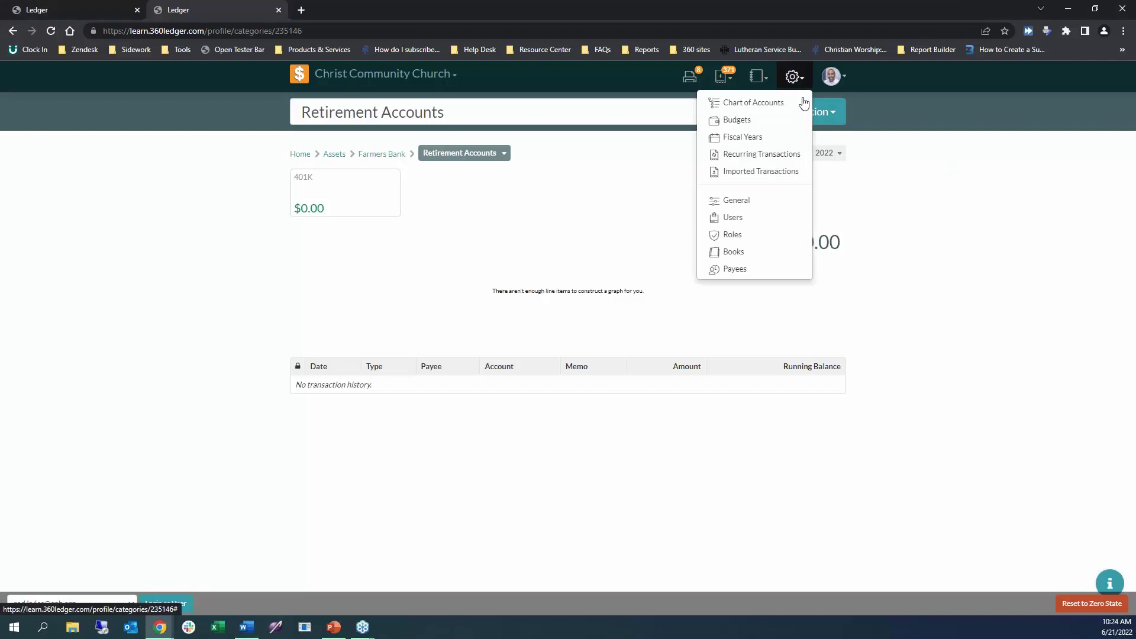
# Open General Settings and review the Check Style options, keeping it at Middle.
pyautogui.click(741, 203)
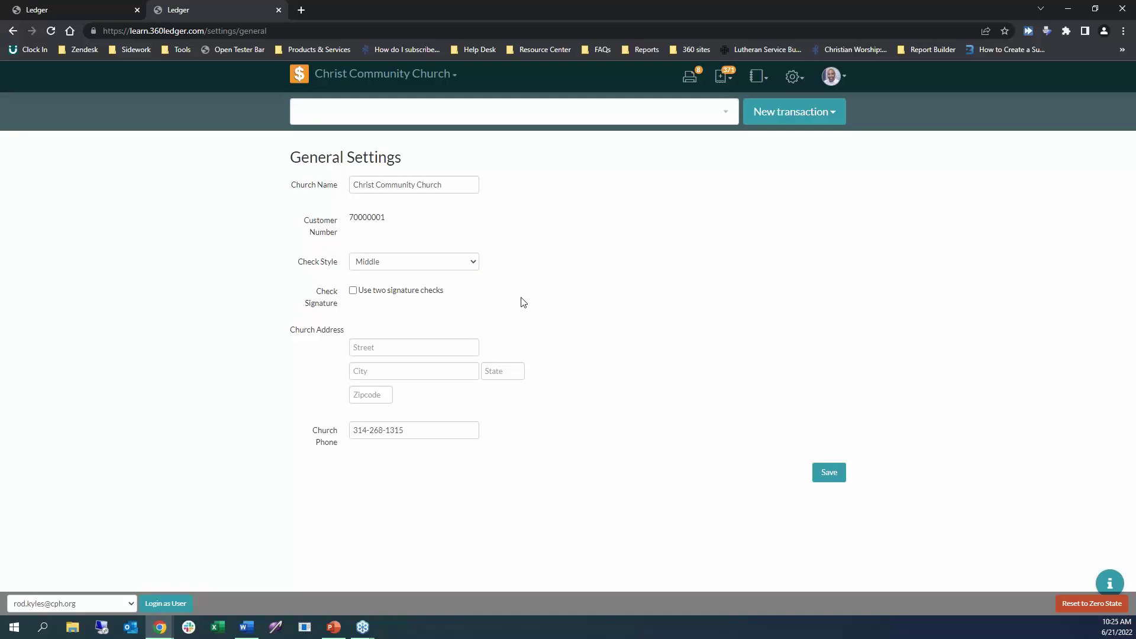
pyautogui.click(452, 263)
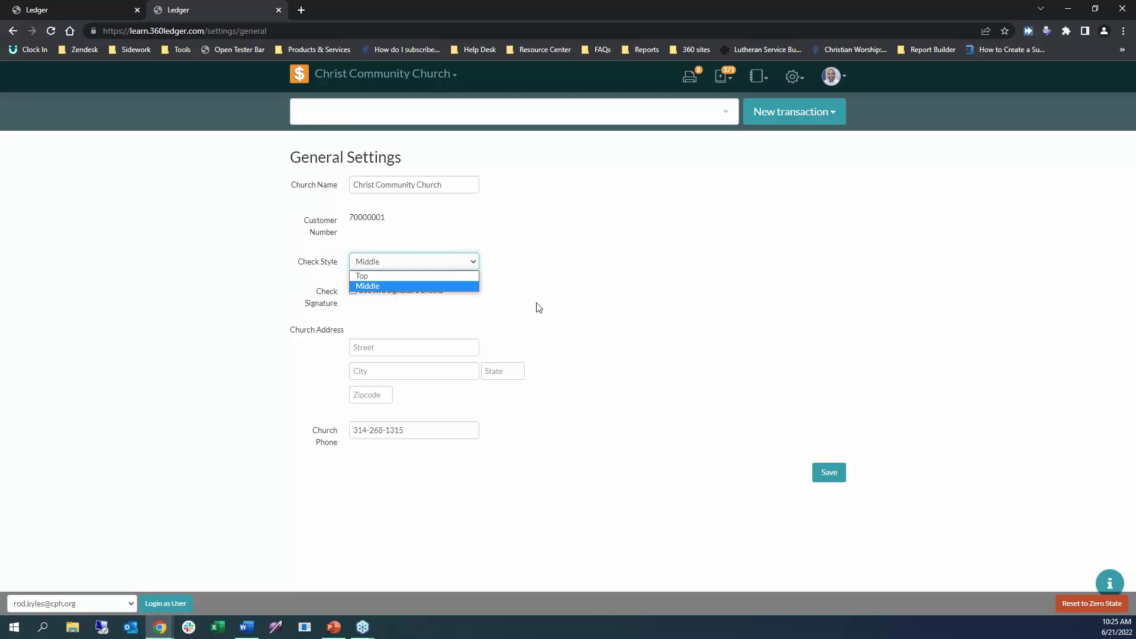
pyautogui.click(579, 277)
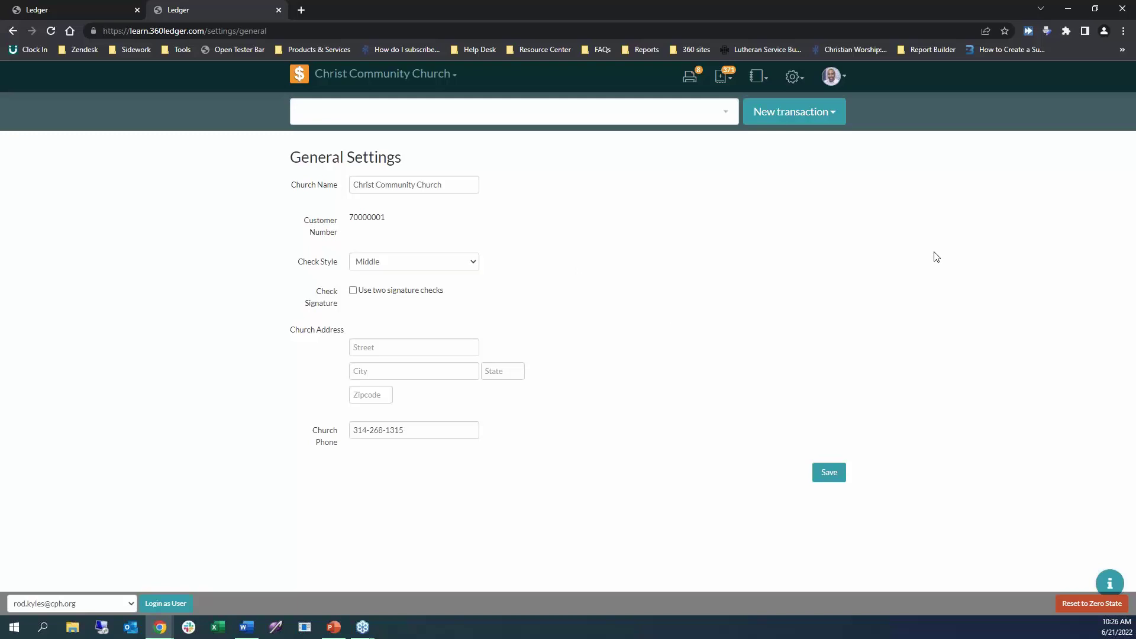
pyautogui.click(793, 80)
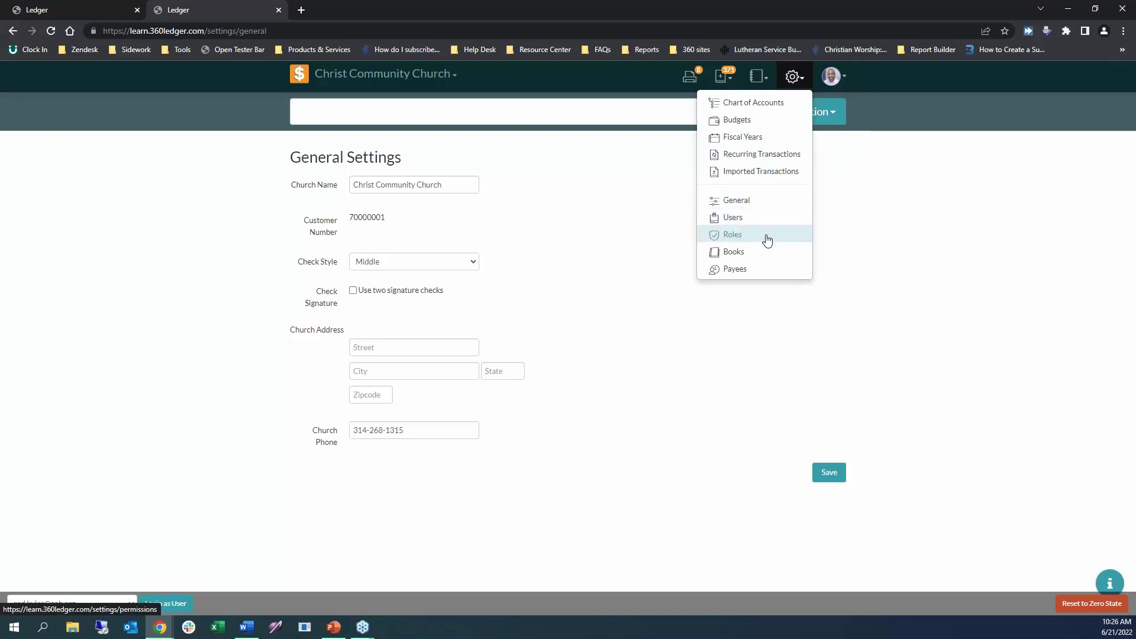
# Open the Roles page, try editing the locked Administrator role, and scroll through the roles.
pyautogui.click(746, 239)
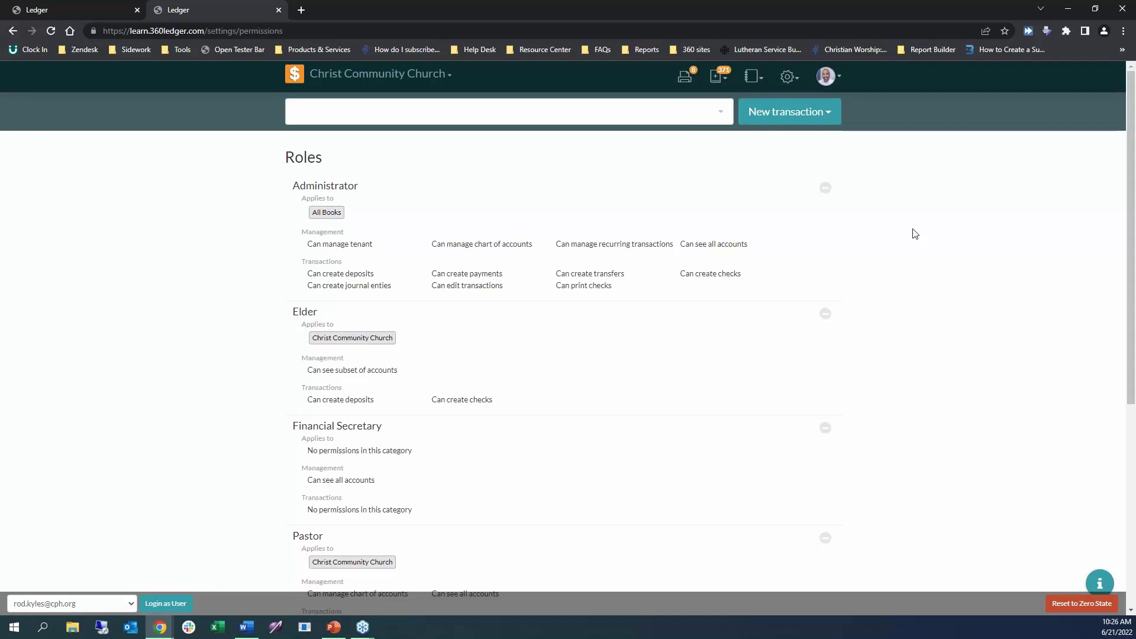
pyautogui.scroll(-1, 891, 228)
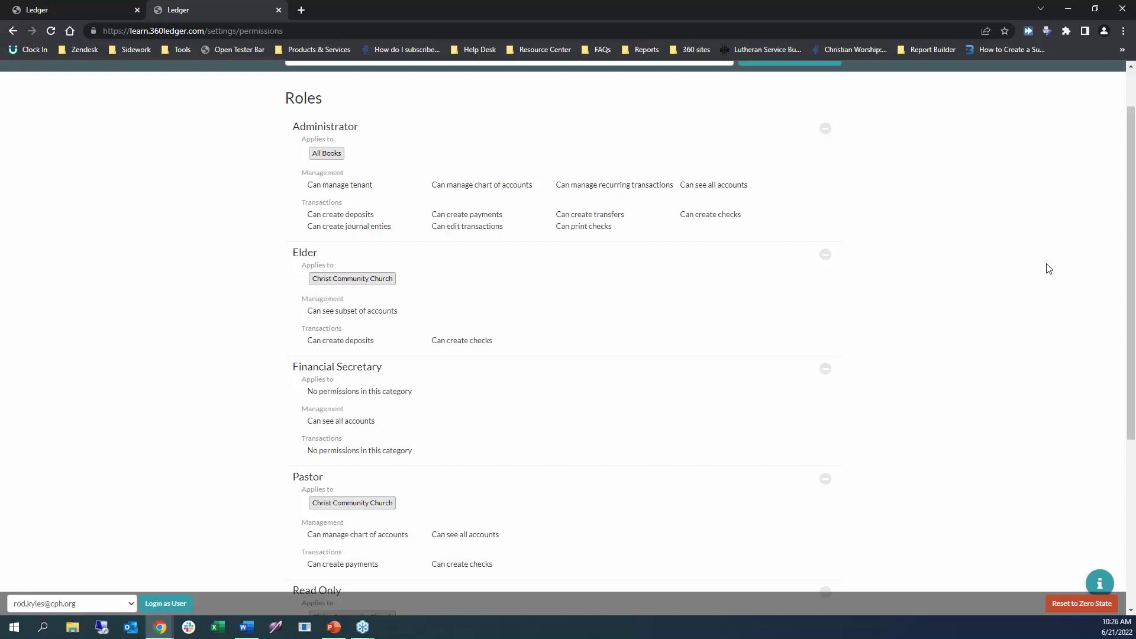
pyautogui.click(432, 172)
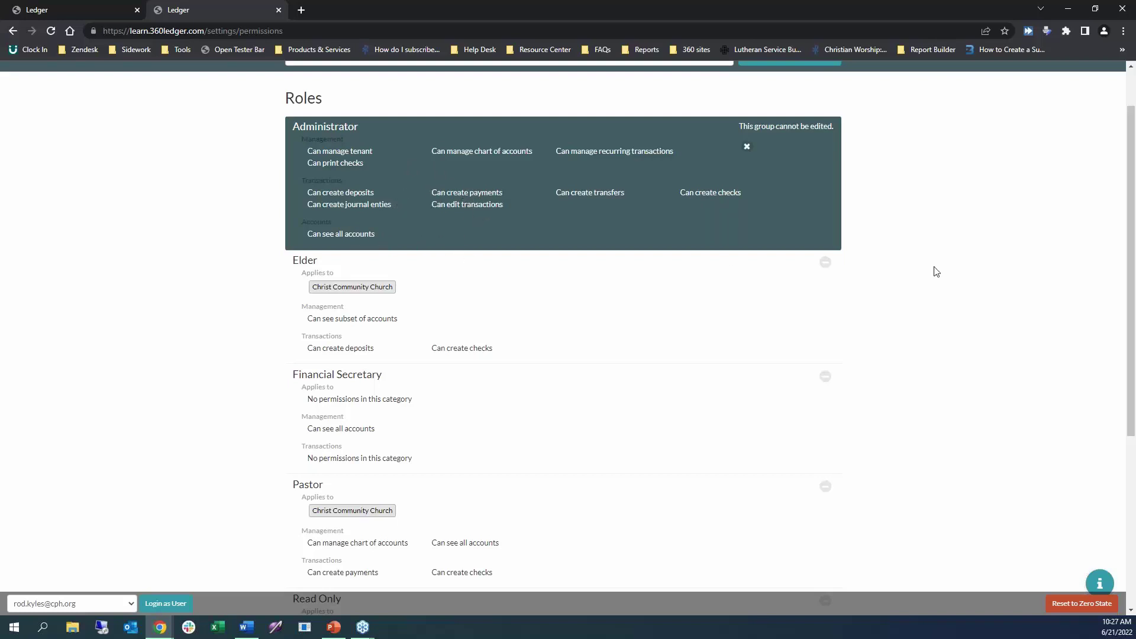
pyautogui.scroll(2, 931, 269)
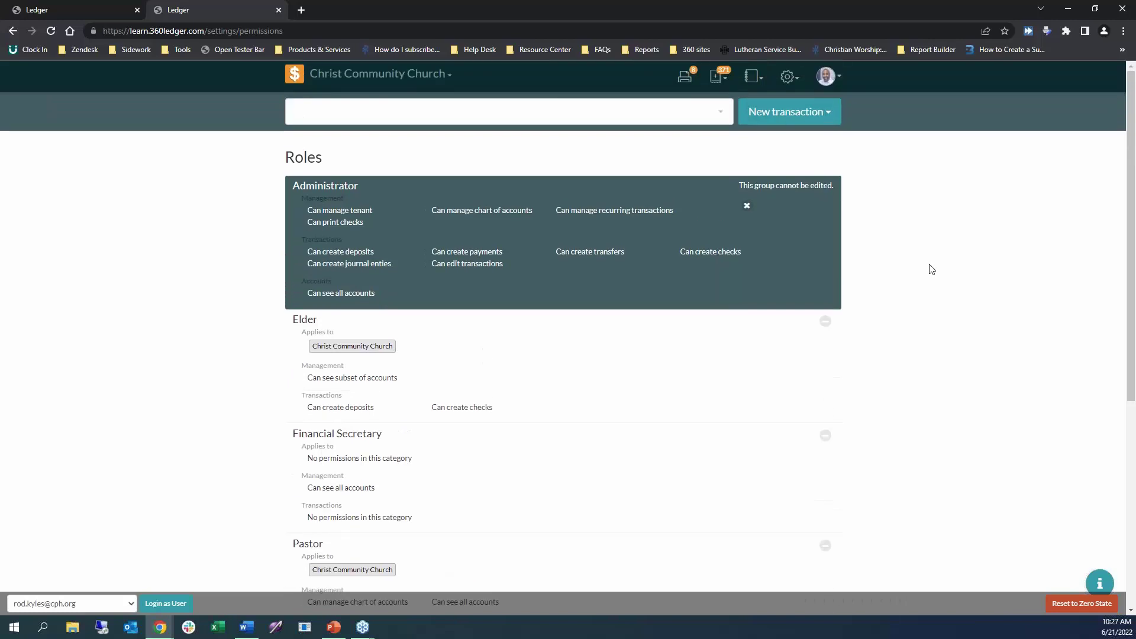
pyautogui.scroll(-4, 931, 269)
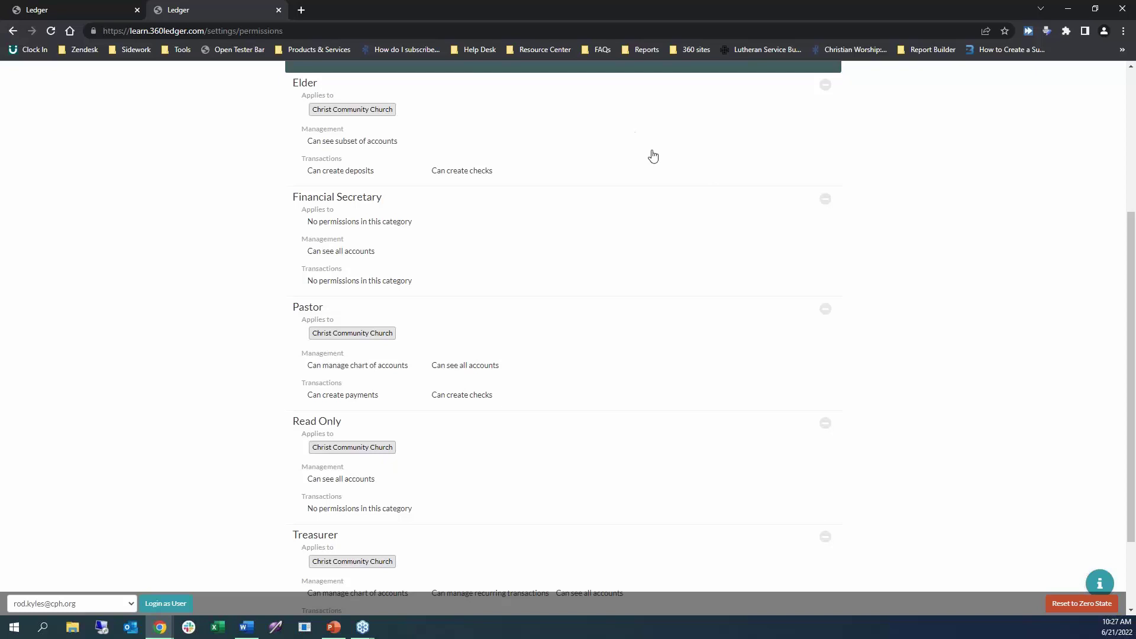
pyautogui.scroll(-2, 677, 340)
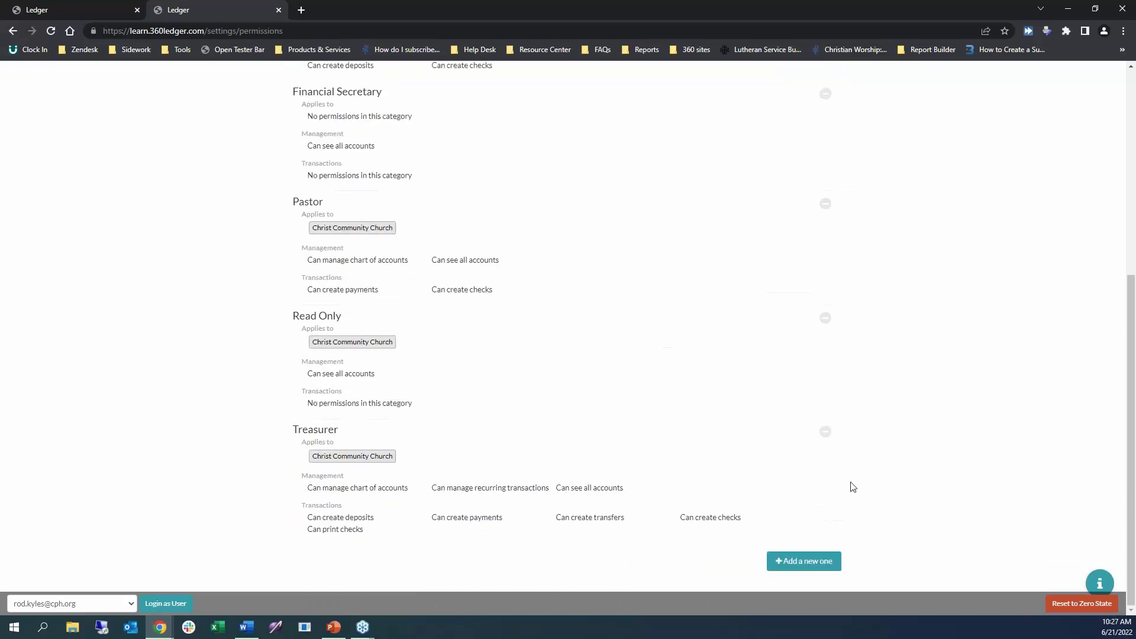
# Create a Minister role for Food Pantry with view-all-accounts, create-checks and print-checks permissions.
pyautogui.click(814, 561)
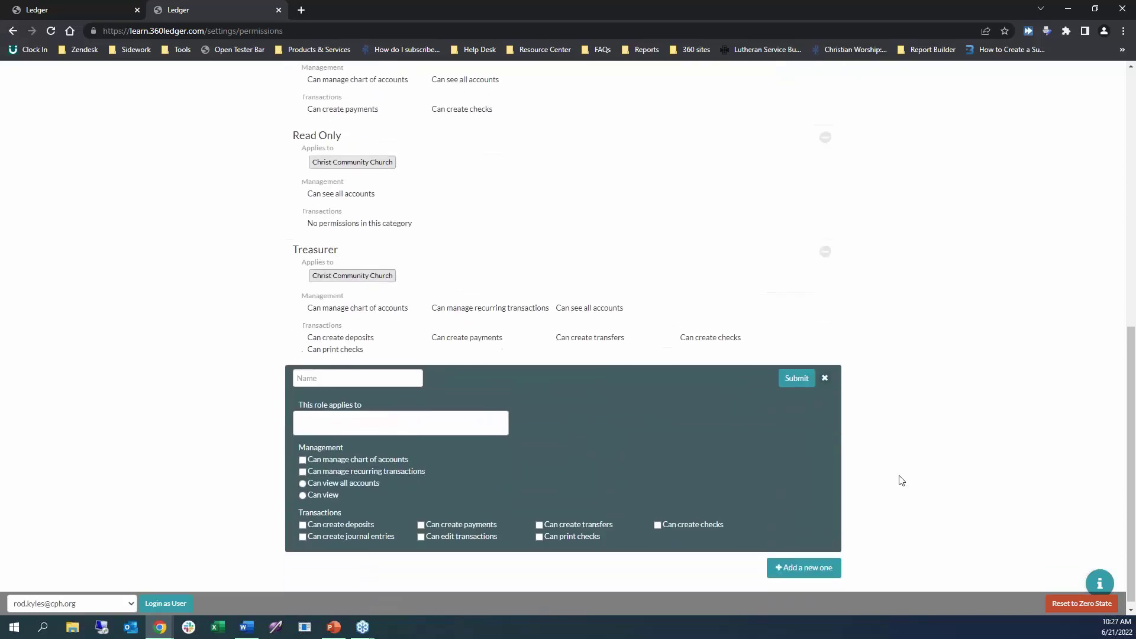
pyautogui.click(344, 373)
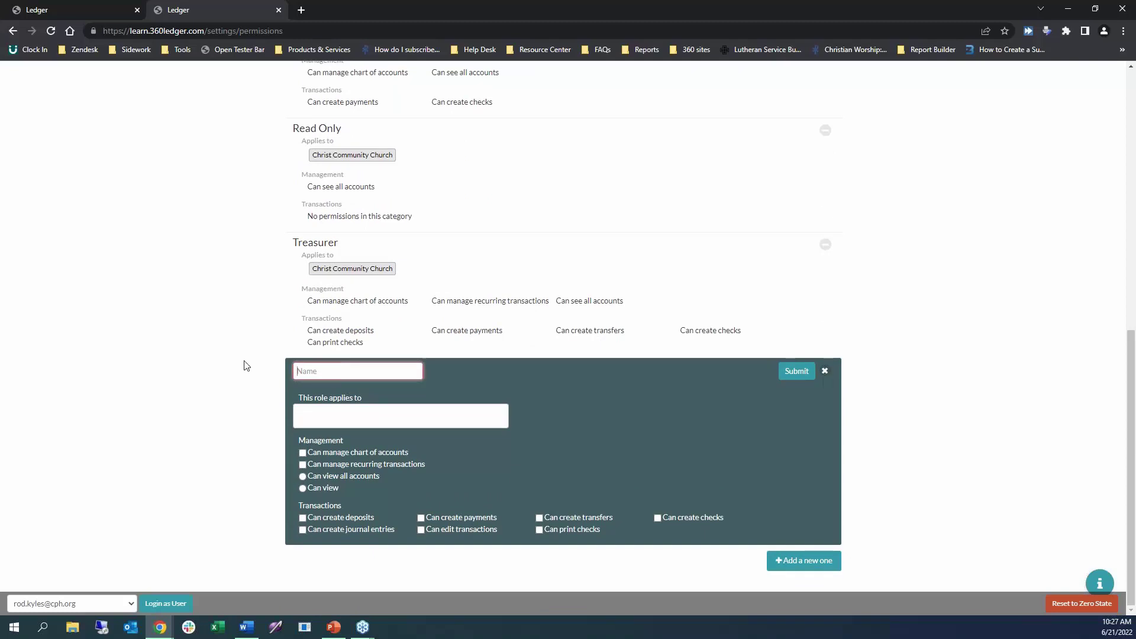
pyautogui.write('Minister')
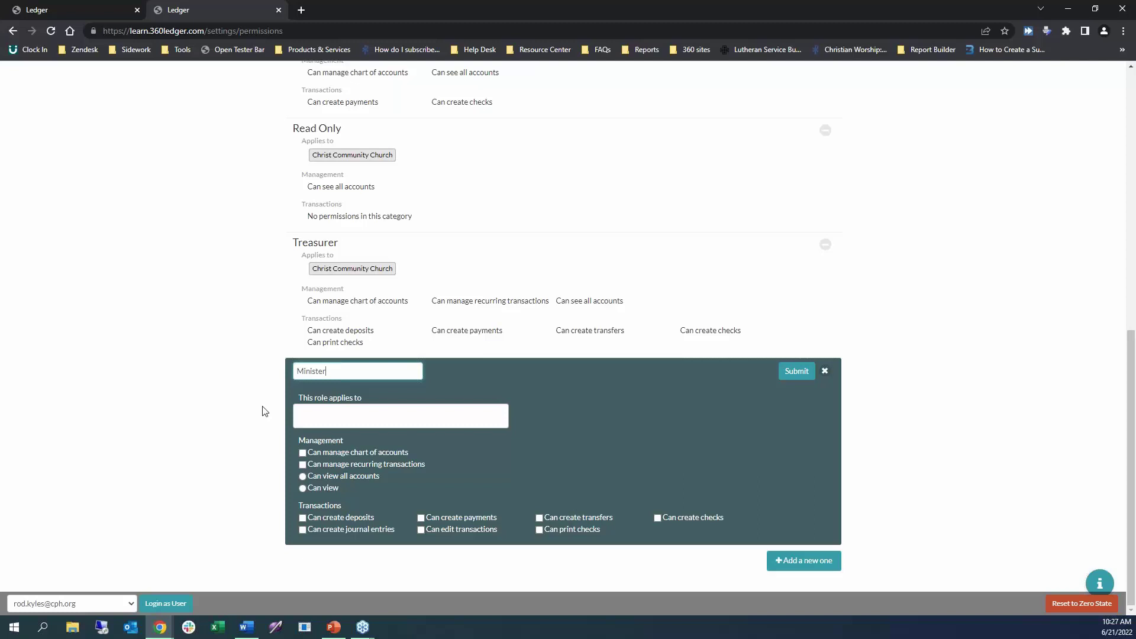
pyautogui.click(315, 411)
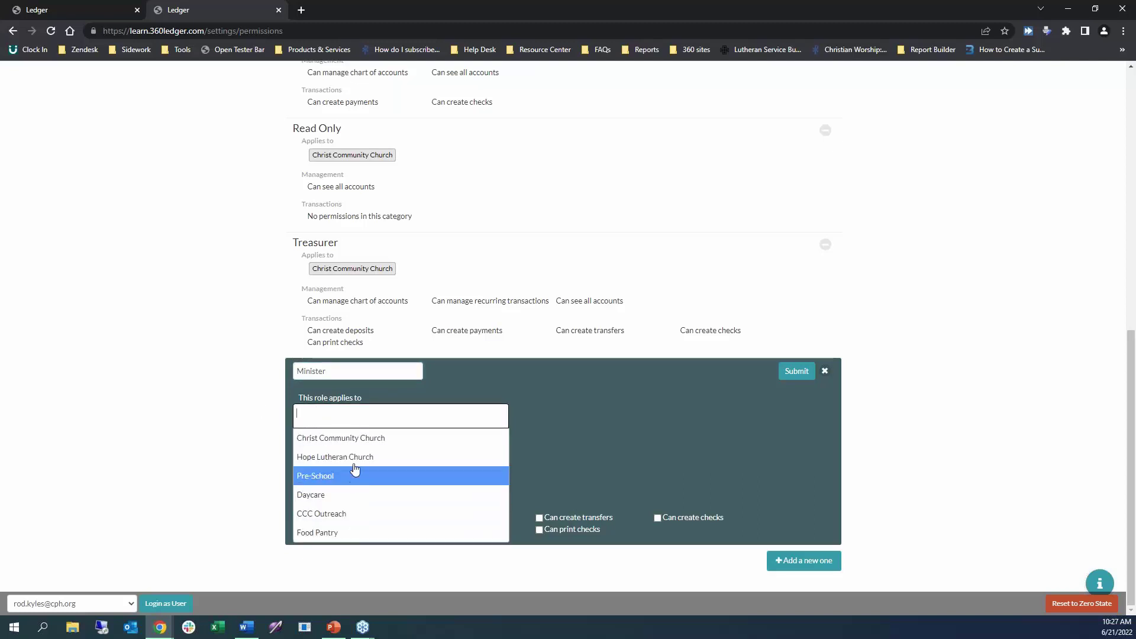
pyautogui.click(355, 533)
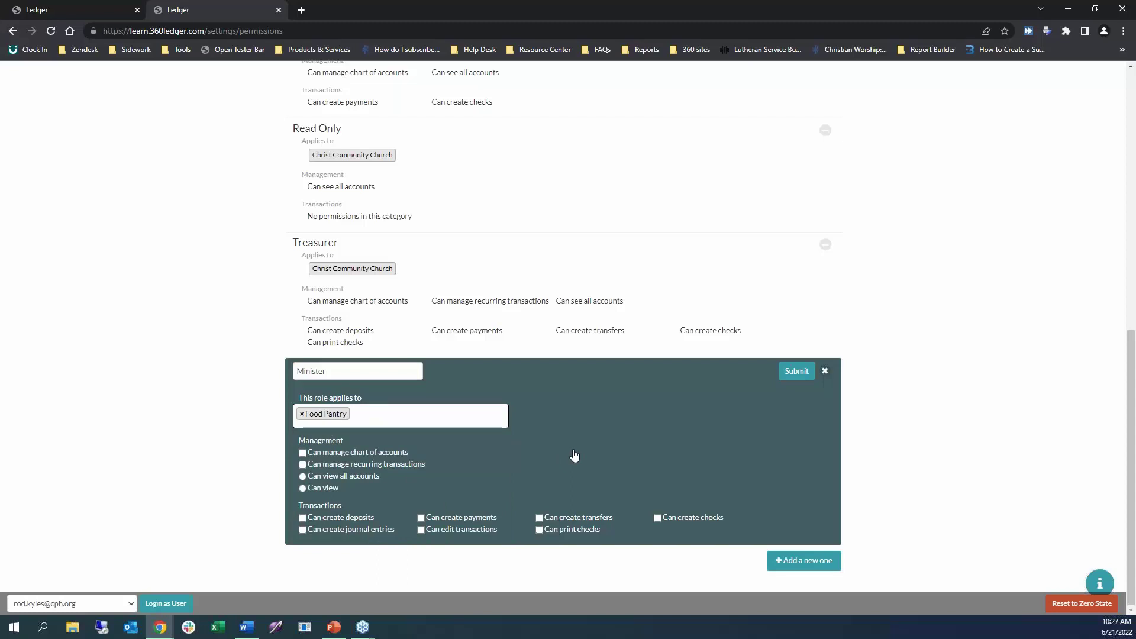
pyautogui.click(482, 420)
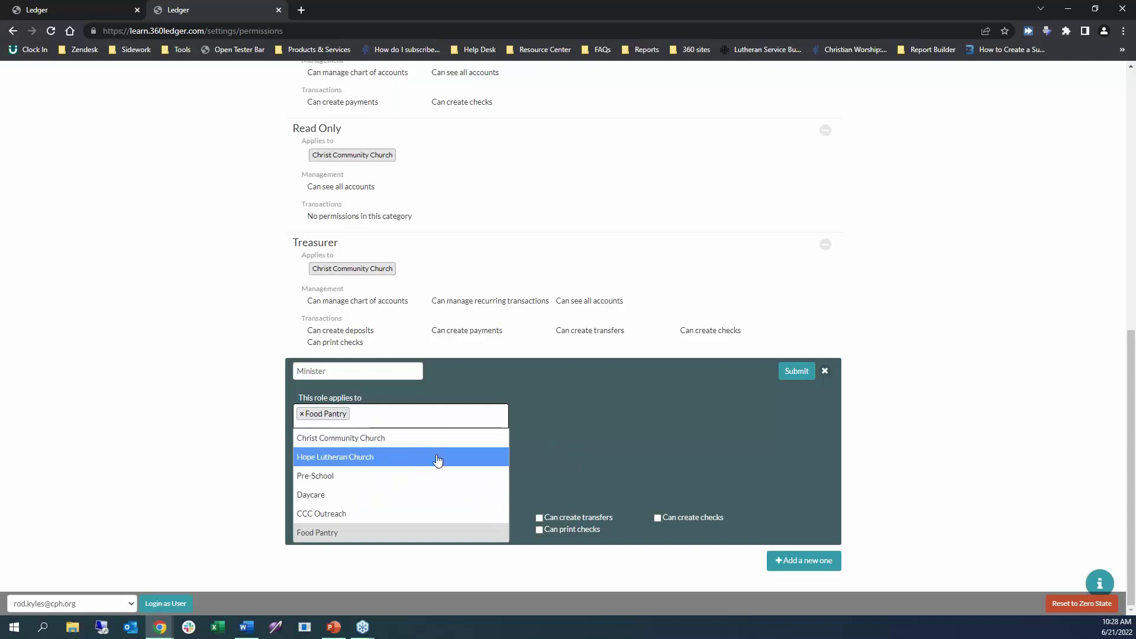
pyautogui.click(670, 458)
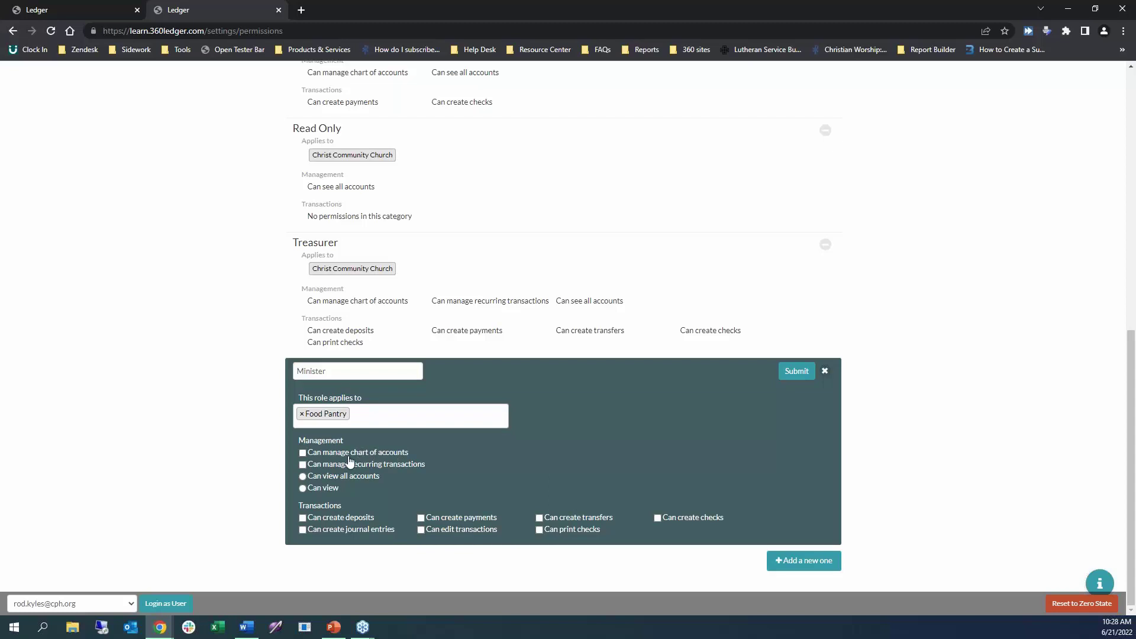
pyautogui.click(323, 479)
pyautogui.click(657, 518)
pyautogui.click(555, 529)
pyautogui.click(799, 376)
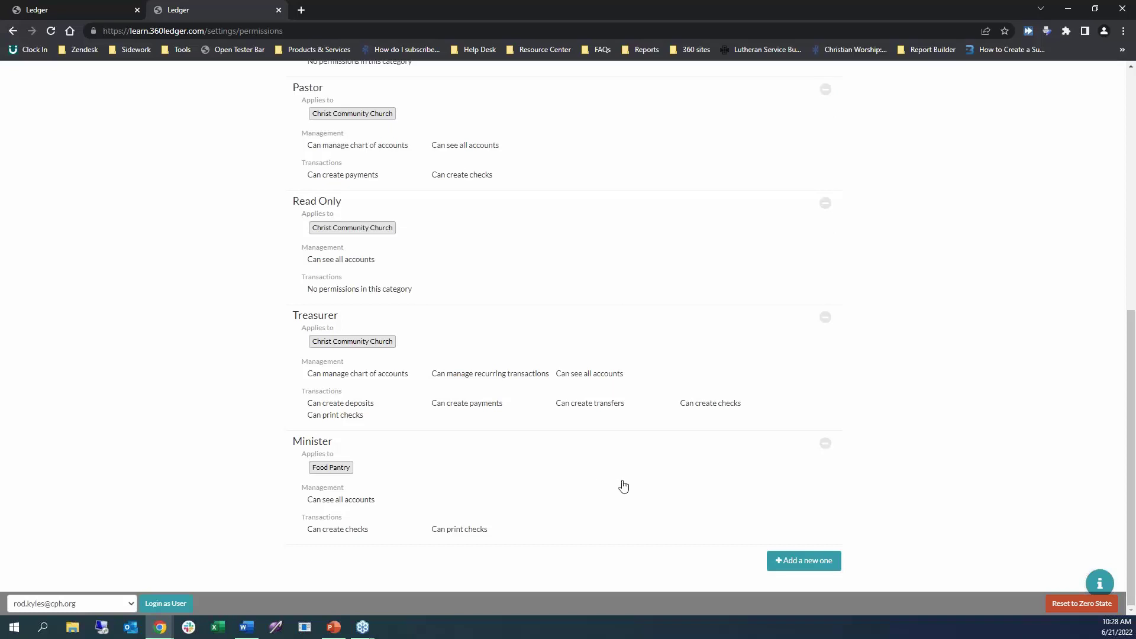
# Scroll back to the top and go to the Users page from the settings menu.
pyautogui.scroll(5, 908, 494)
pyautogui.scroll(2, 911, 494)
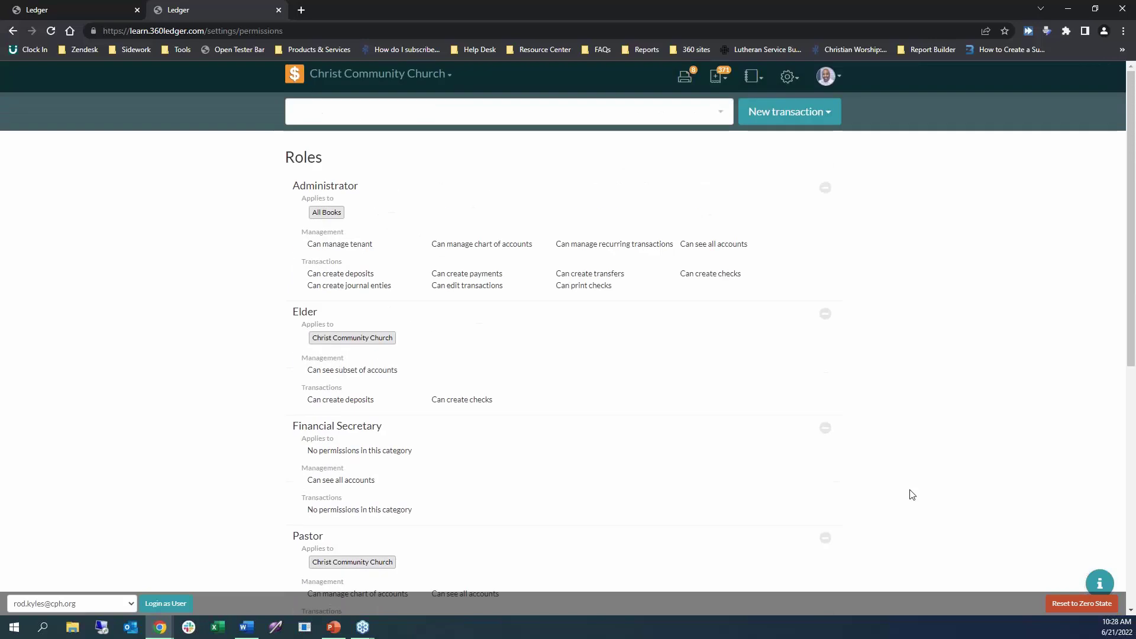
pyautogui.click(796, 82)
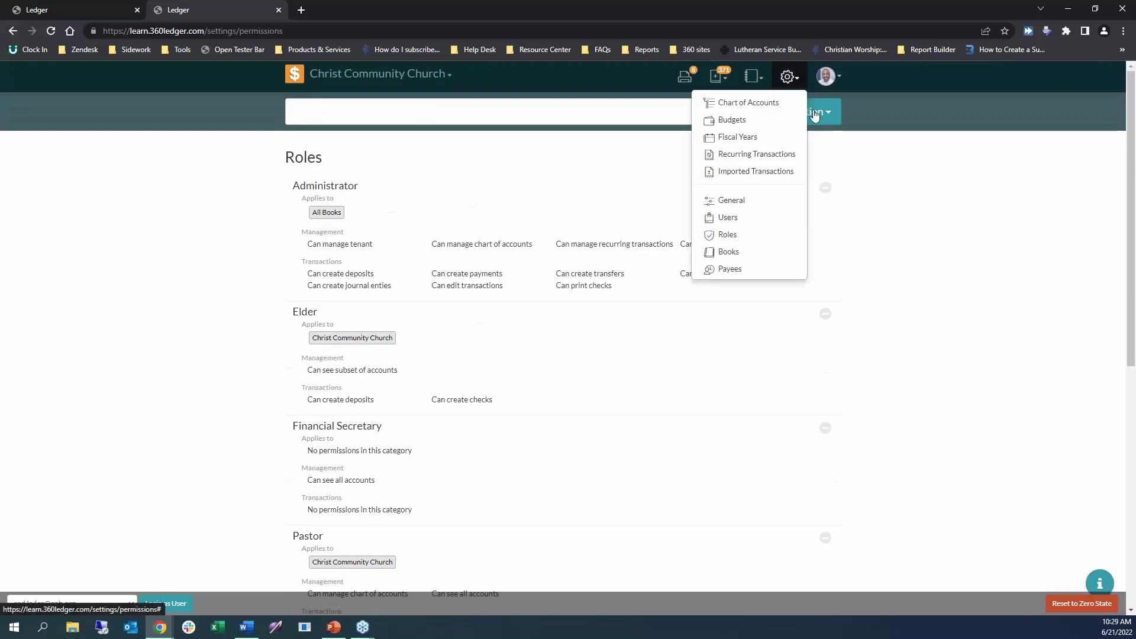
pyautogui.click(774, 219)
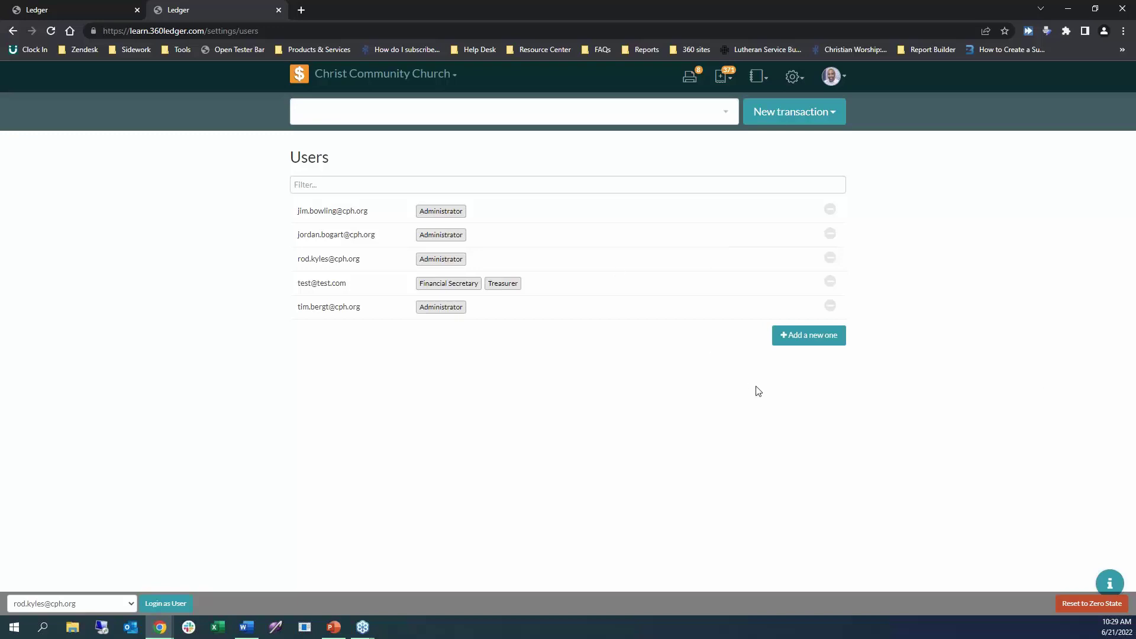
# Add a new user by entering their e-mail address and assigning the Minister role.
pyautogui.click(811, 340)
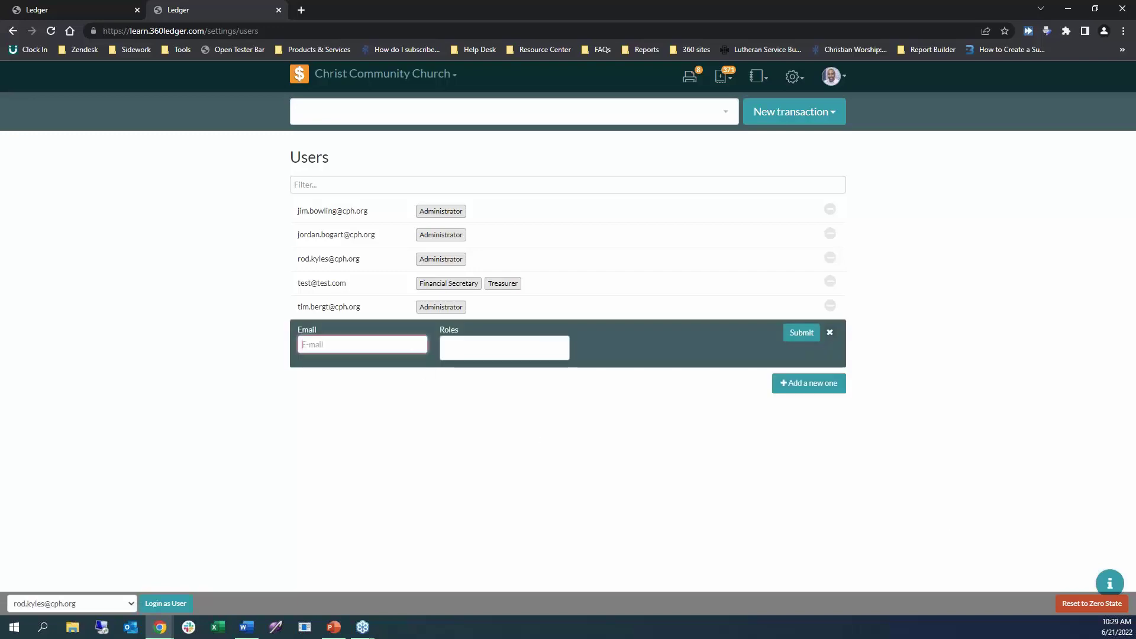
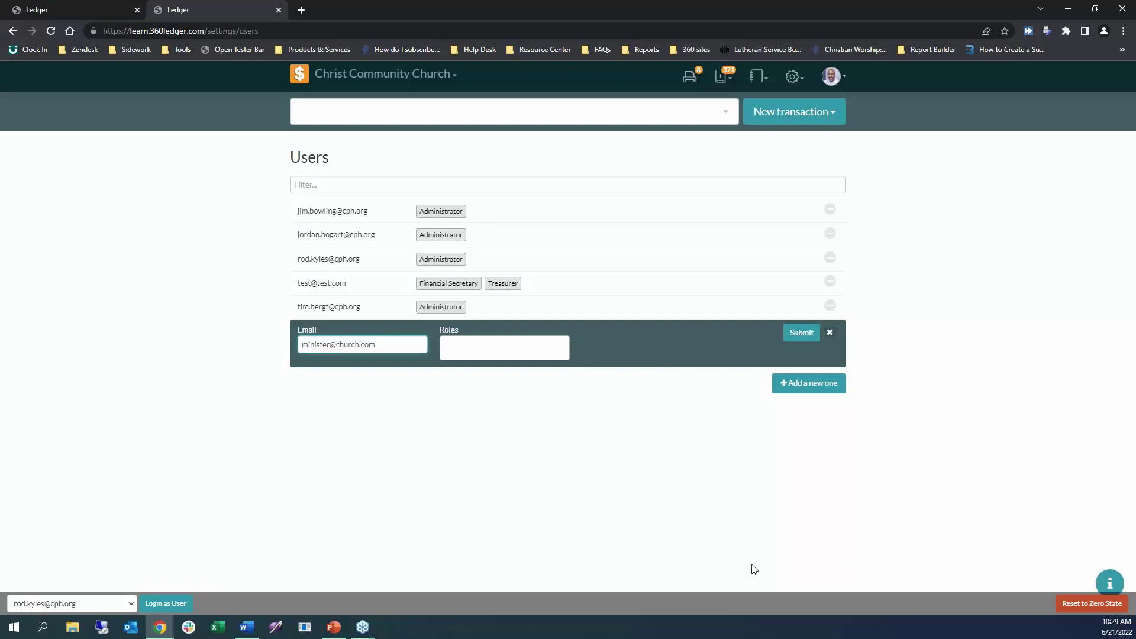
pyautogui.click(488, 348)
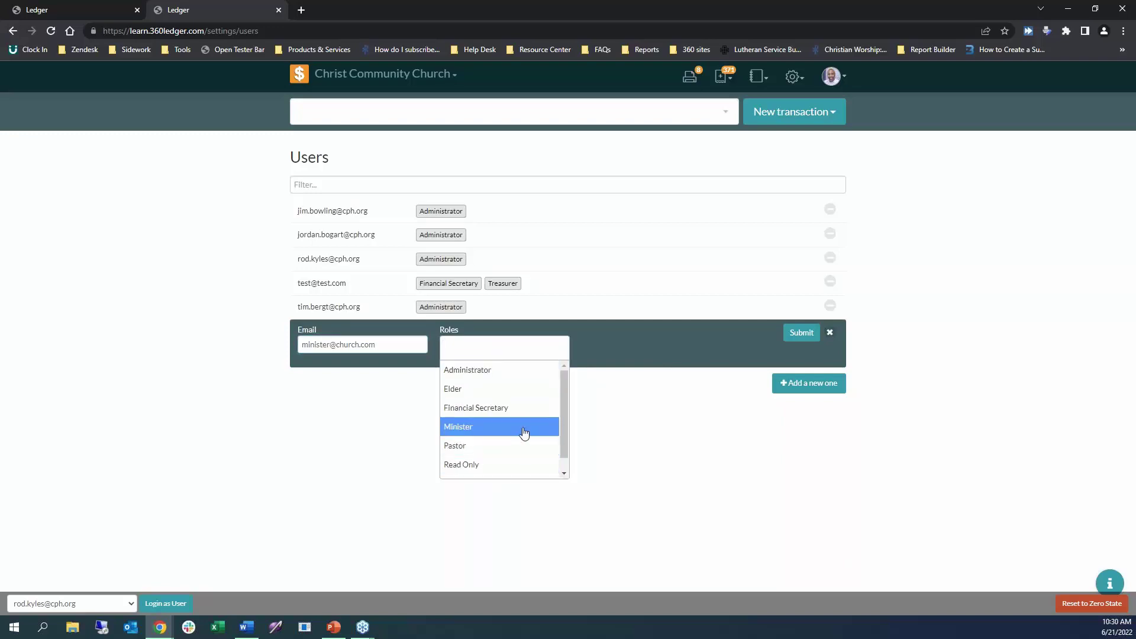
pyautogui.click(523, 433)
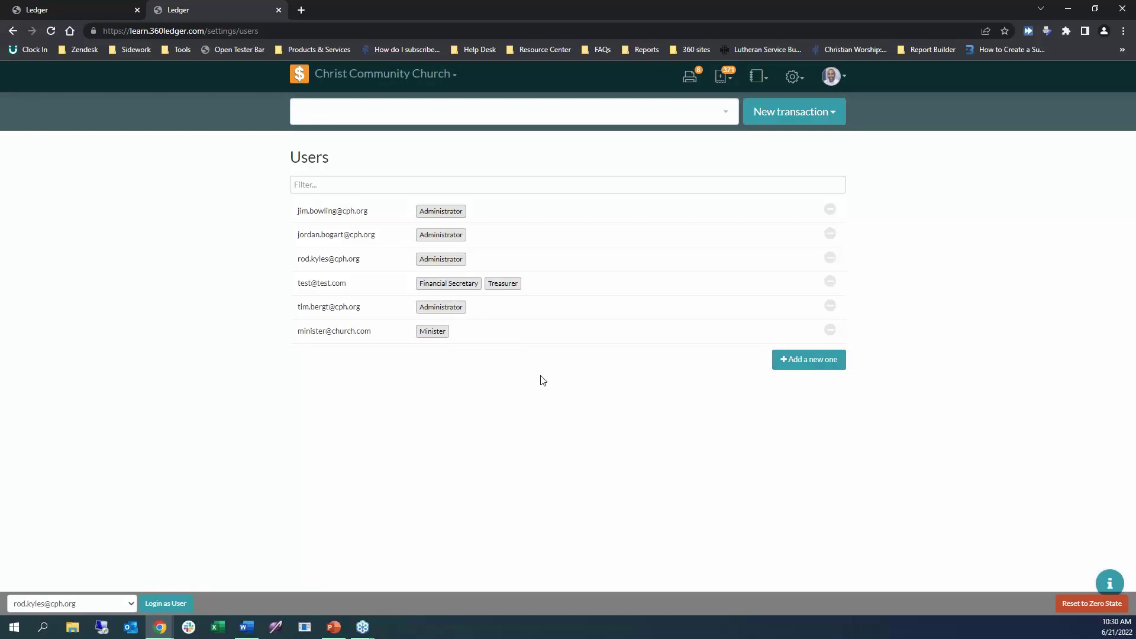
# Close the tester bar from the Tools bookmark and expand the Minister user's edit panel.
pyautogui.click(182, 49)
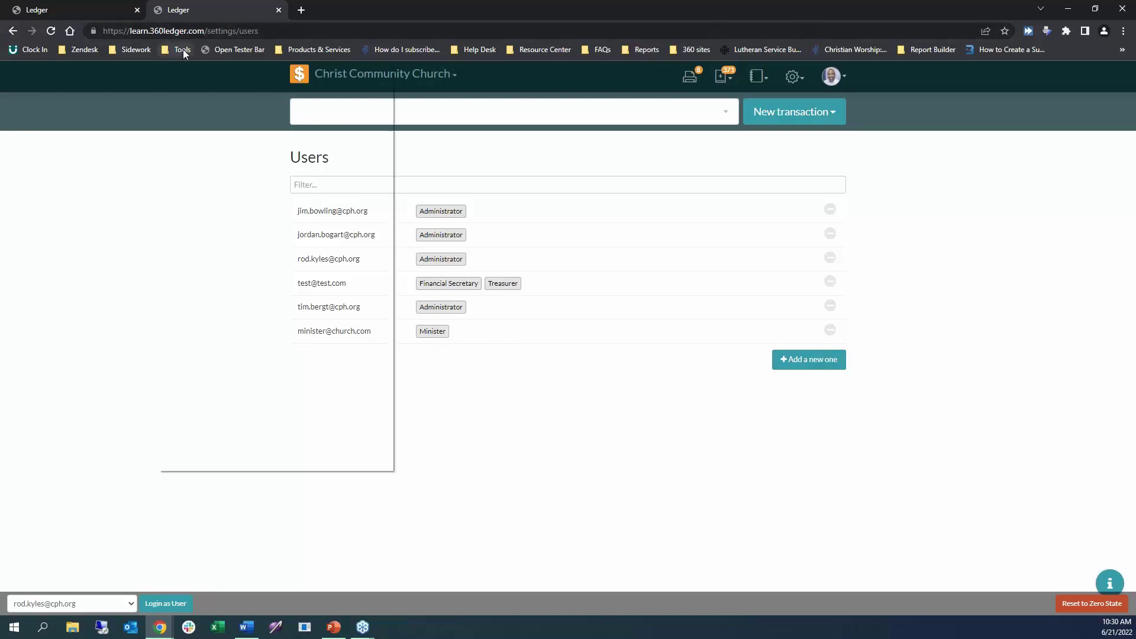
pyautogui.click(190, 66)
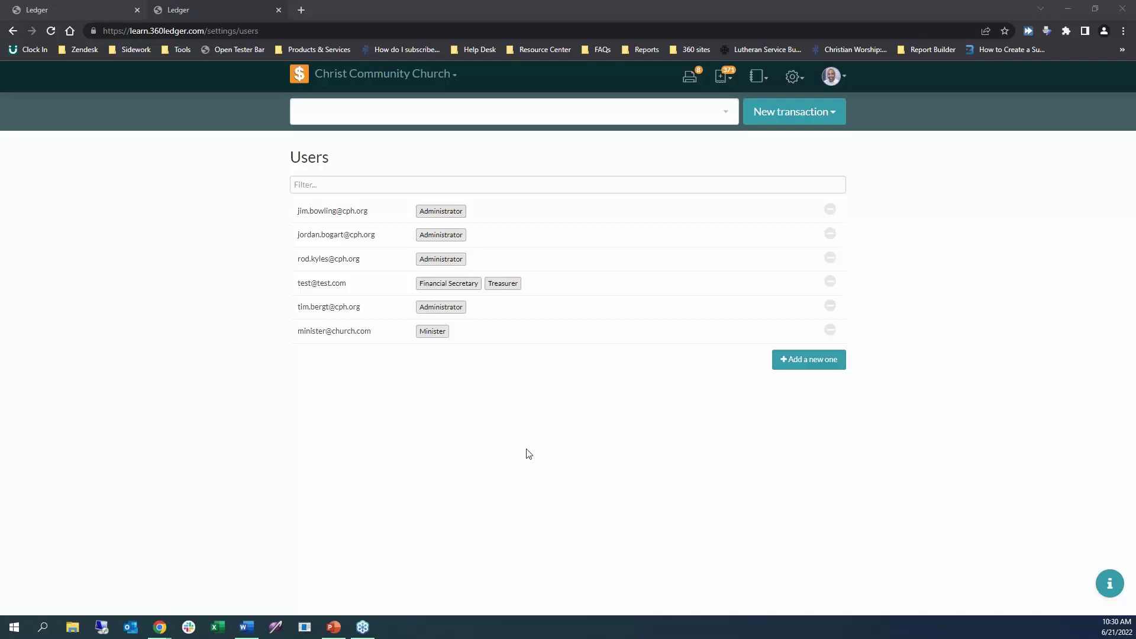
pyautogui.click(562, 417)
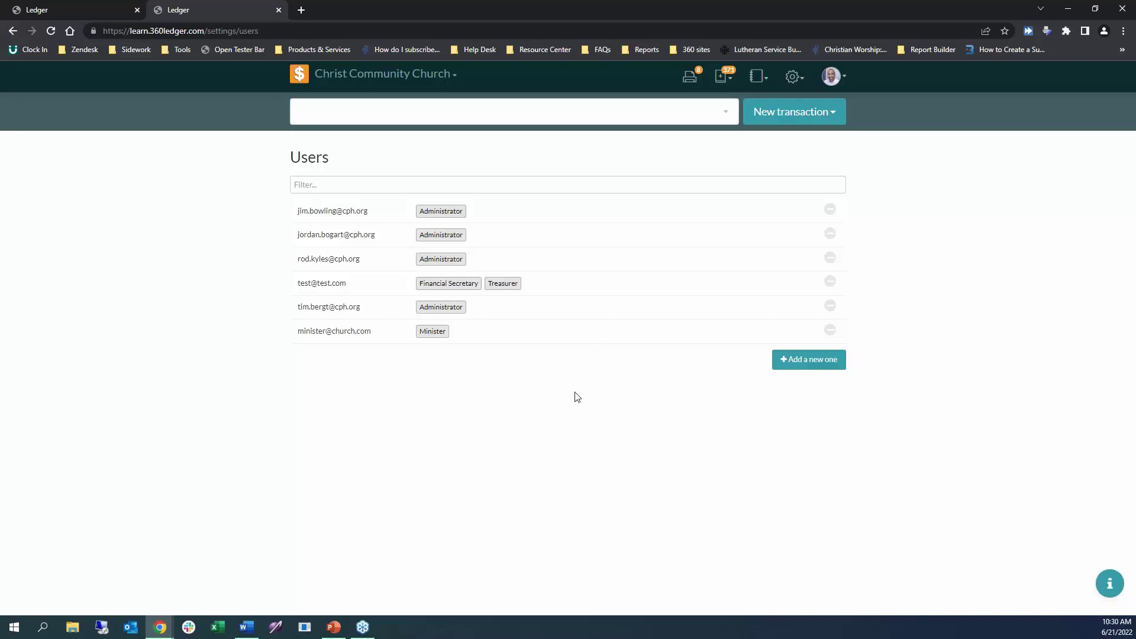
pyautogui.click(527, 335)
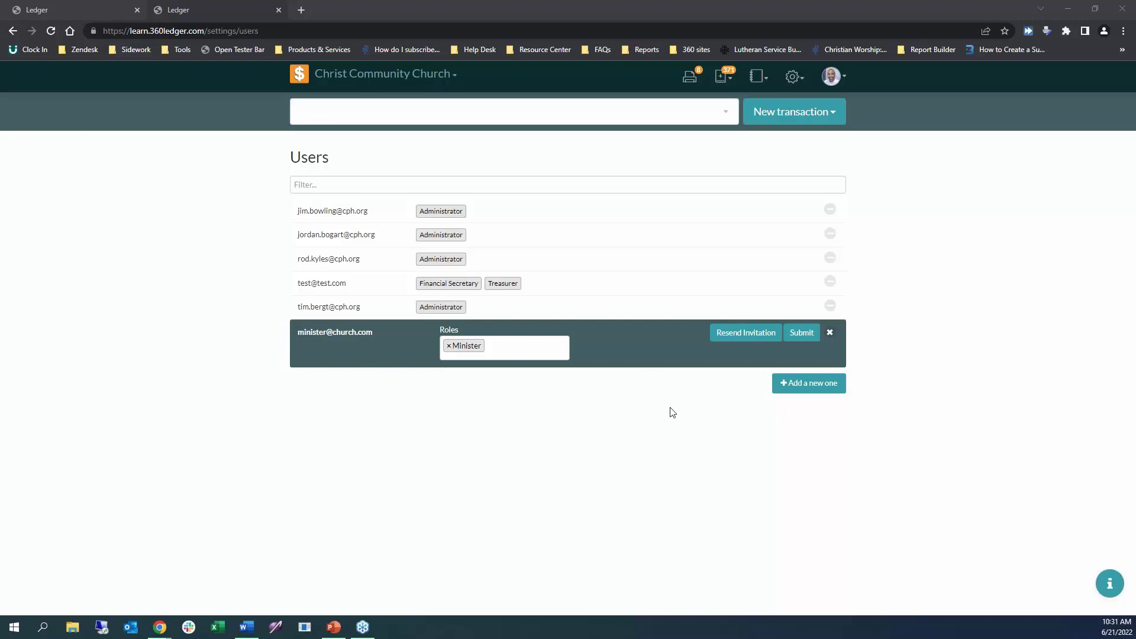
# Submit the Minister user unchanged, toggle its details and Delete prompt without deleting, then glance at Word.
pyautogui.click(801, 336)
pyautogui.click(800, 334)
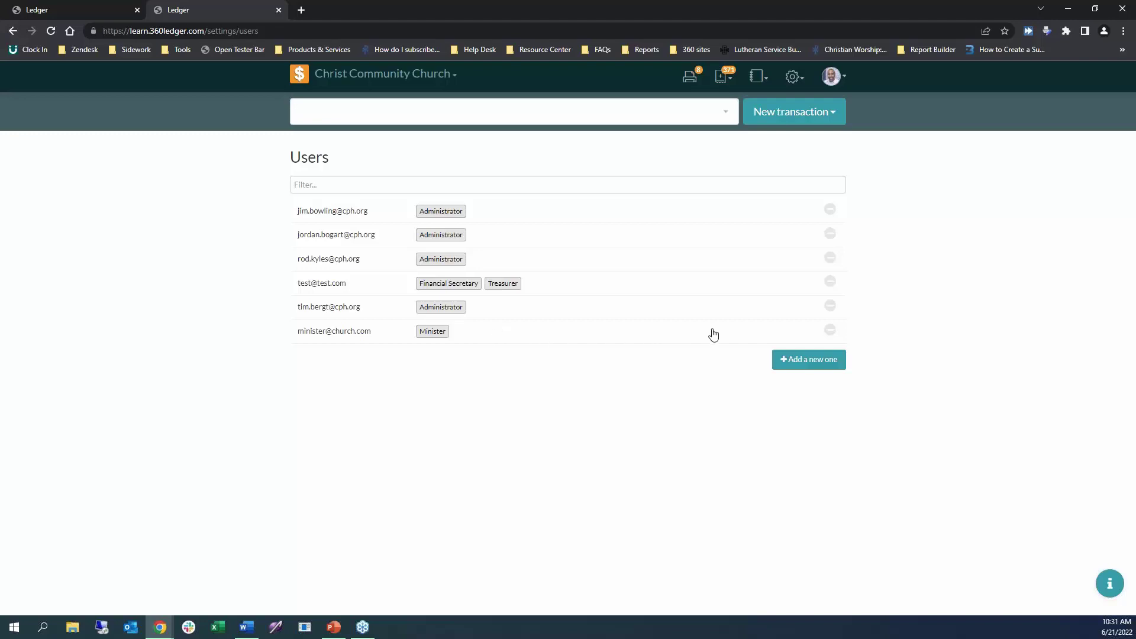
pyautogui.click(831, 332)
pyautogui.click(803, 332)
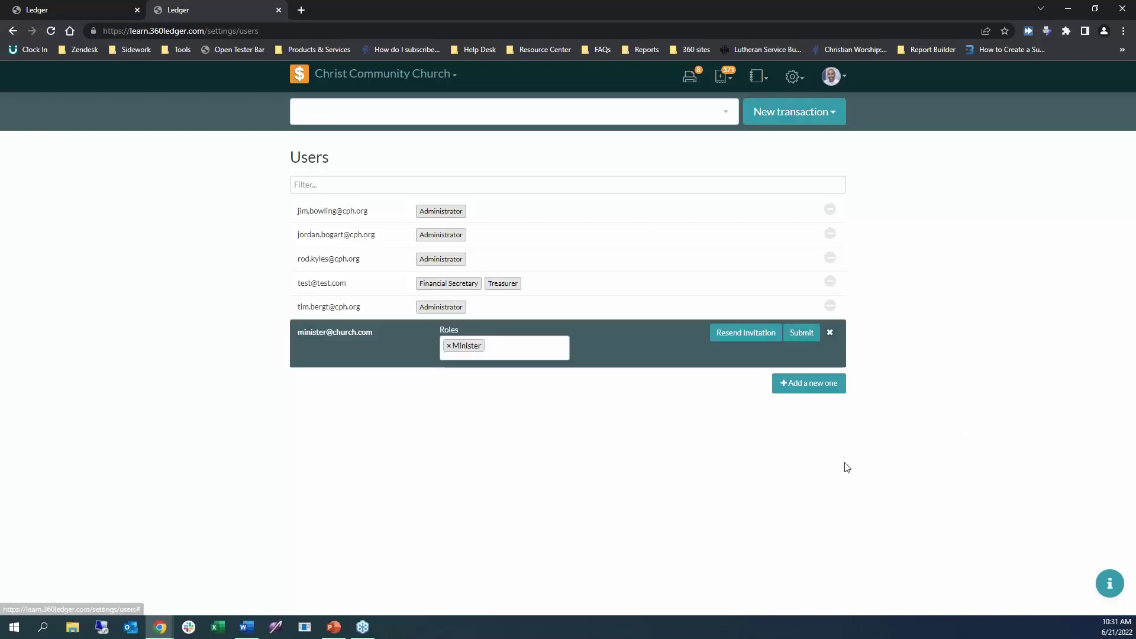
pyautogui.click(830, 332)
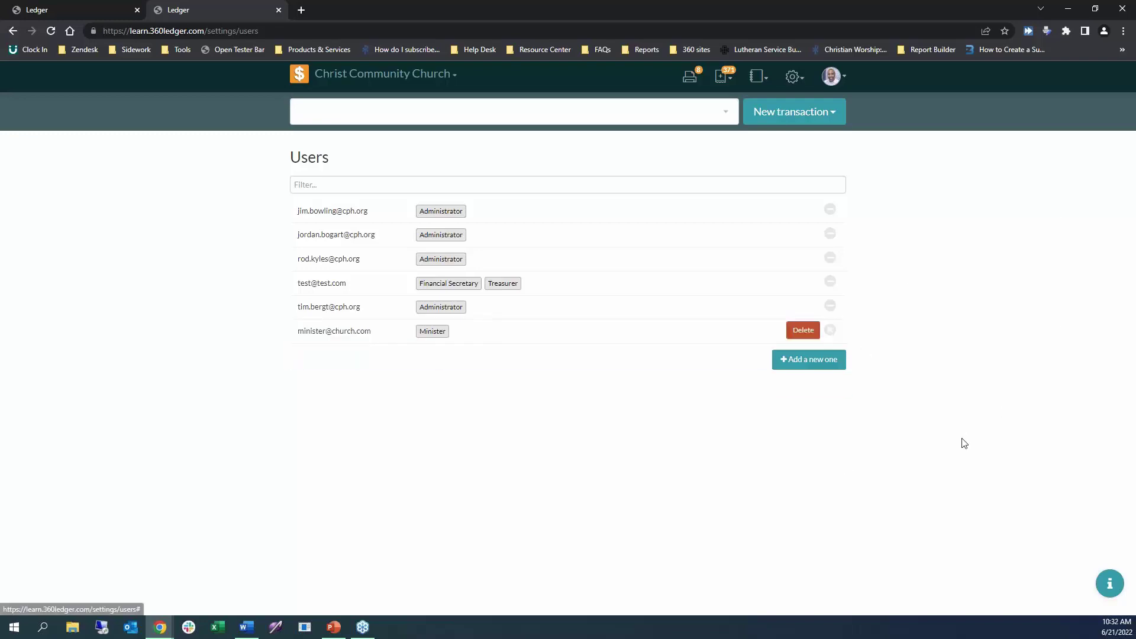
pyautogui.click(814, 336)
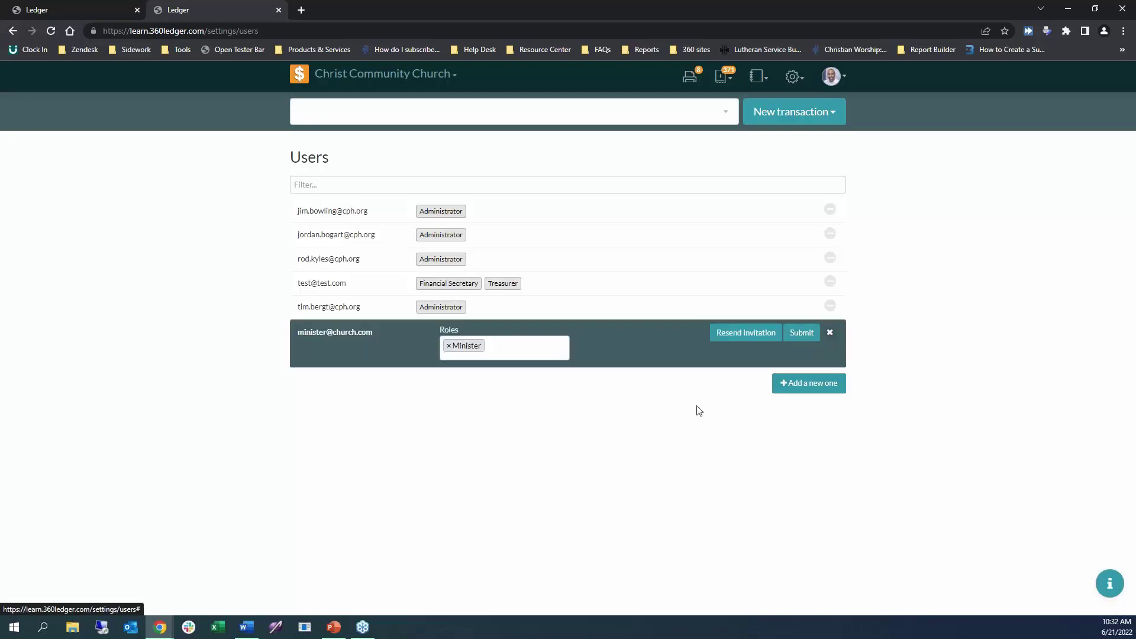
pyautogui.click(830, 333)
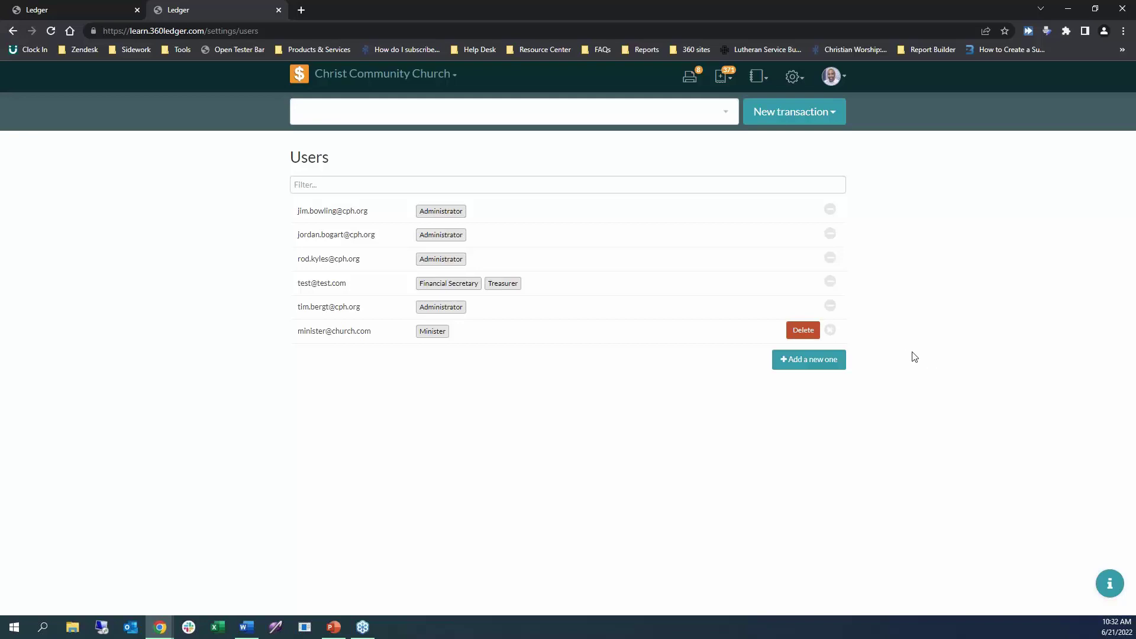
pyautogui.hotkey('alt', 'Tab')
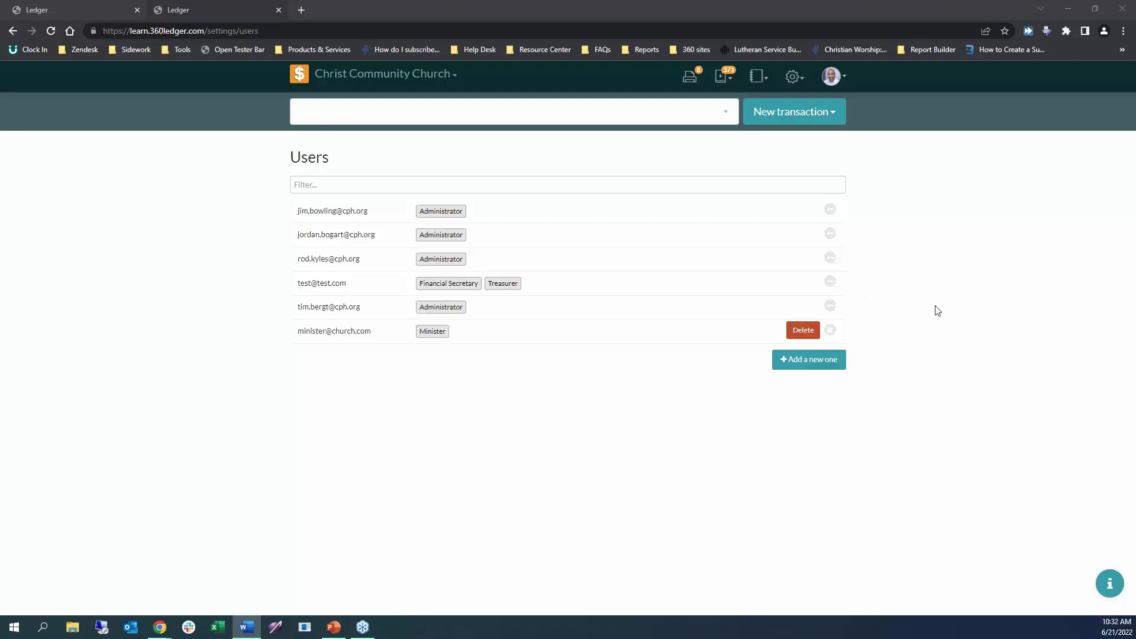
pyautogui.click(959, 140)
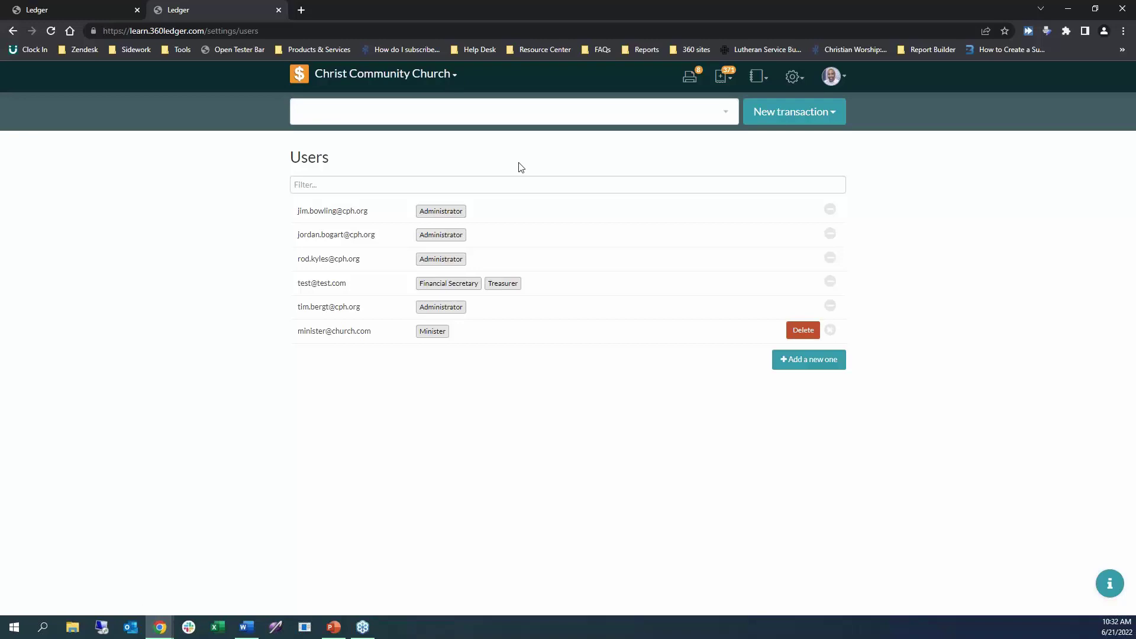
# Visit the Chart of Accounts, then go to the Books settings page.
pyautogui.click(797, 82)
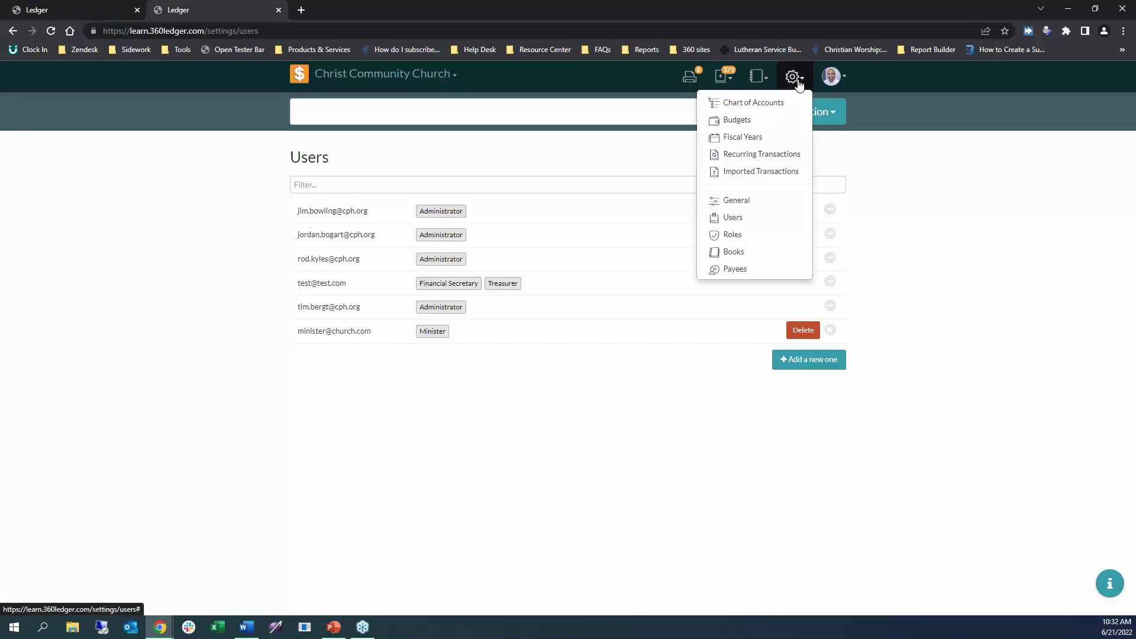
pyautogui.click(739, 103)
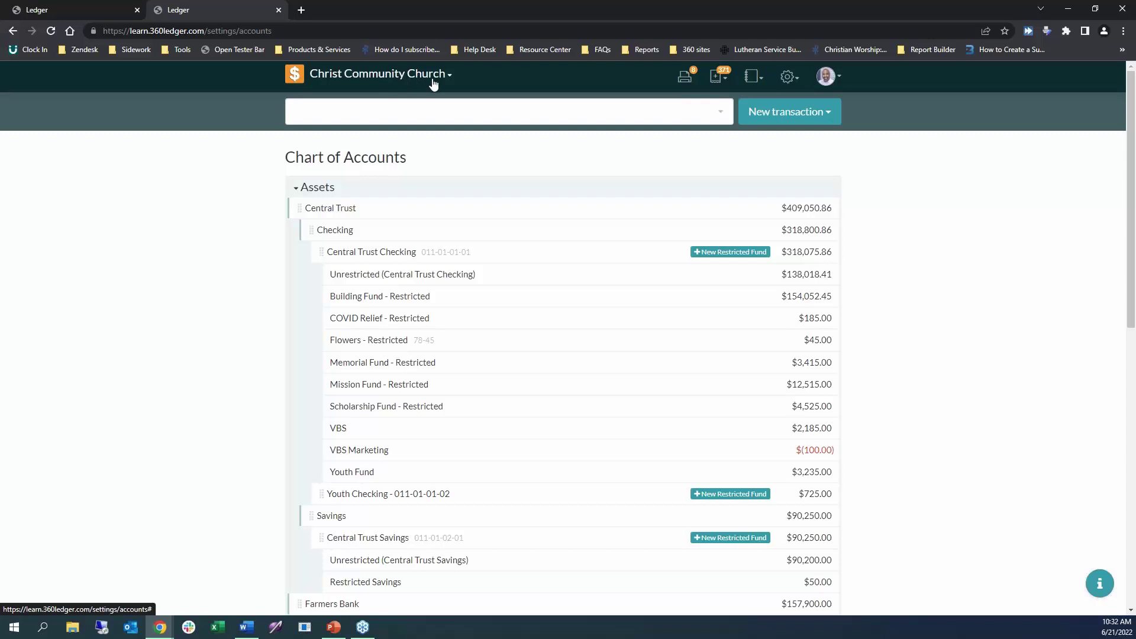
pyautogui.click(790, 78)
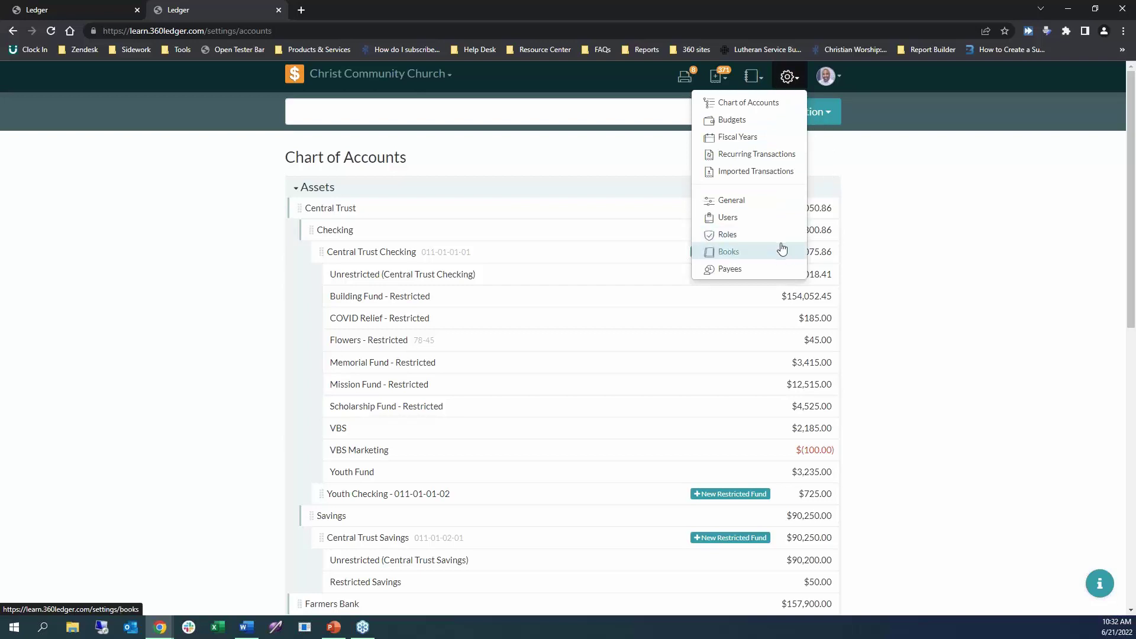
pyautogui.click(750, 257)
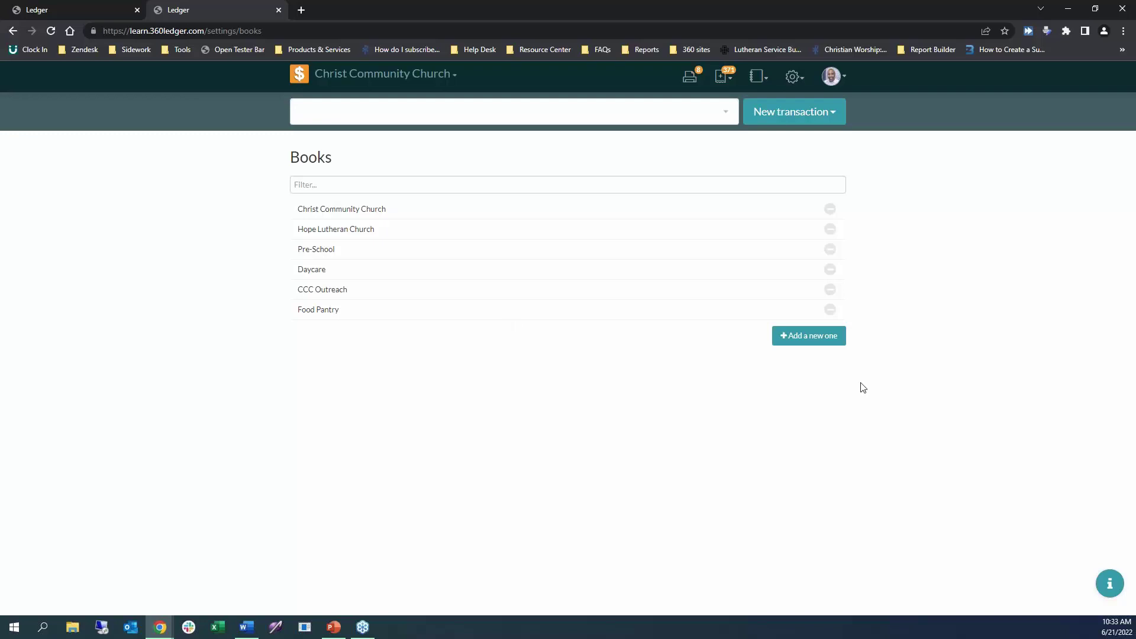
# Create the Elementary School book with its fiscal year starting in June.
pyautogui.click(817, 342)
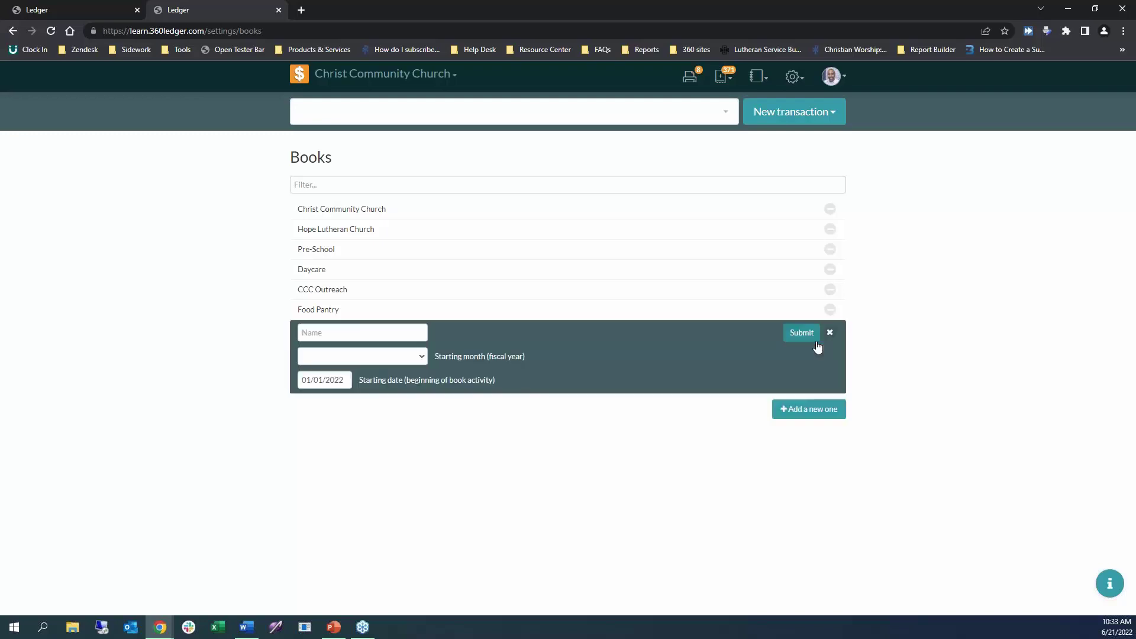
pyautogui.click(379, 330)
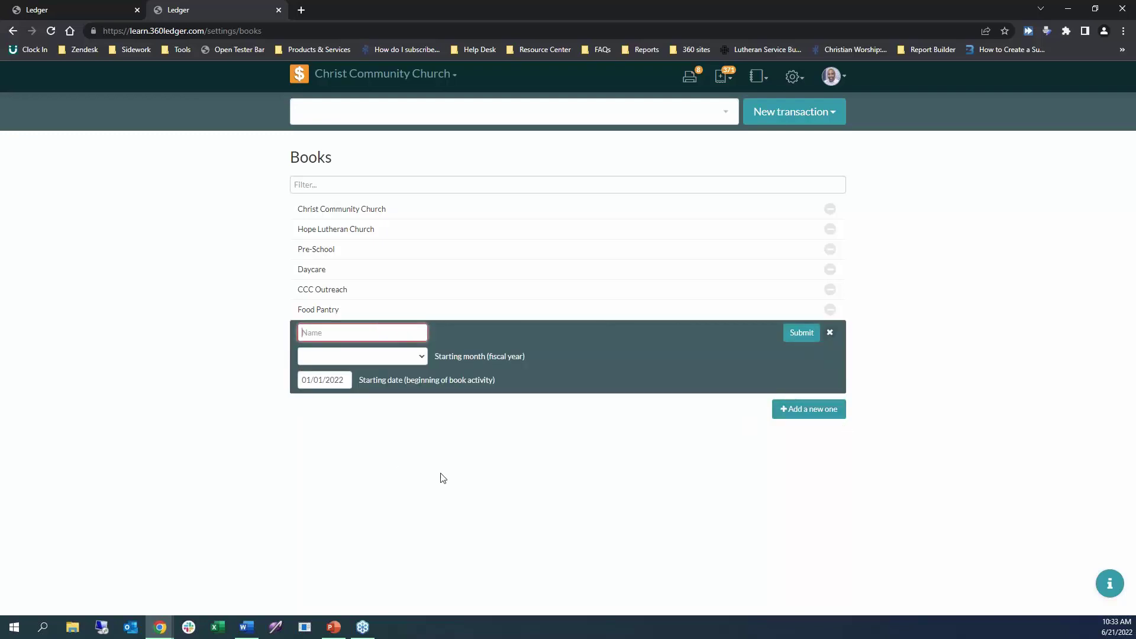
pyautogui.write('Elementary School')
pyautogui.click(420, 356)
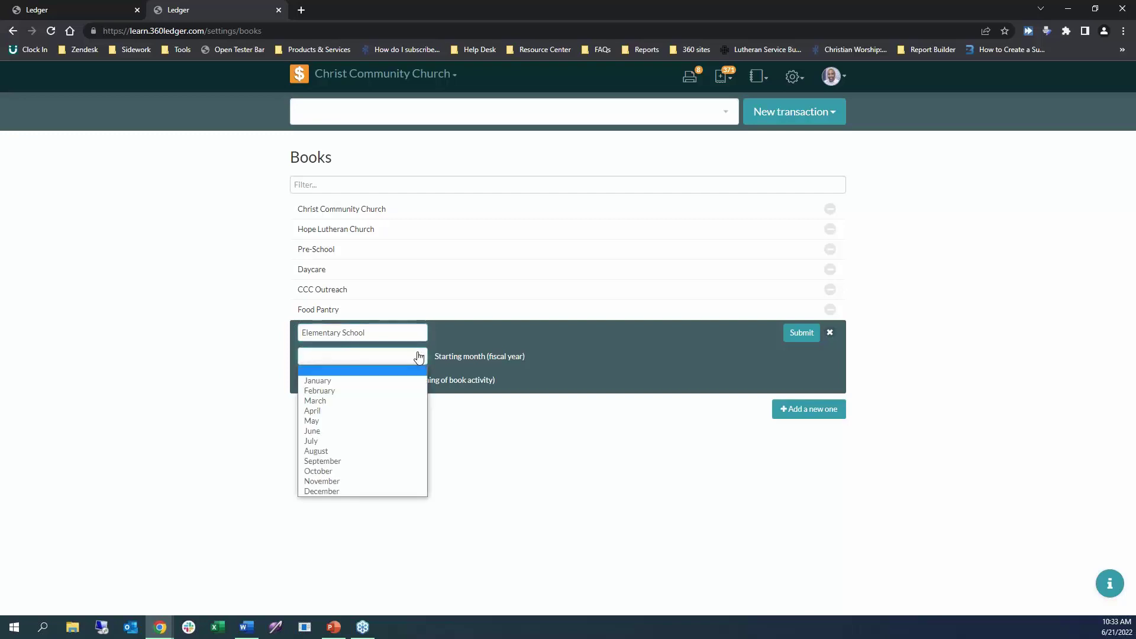
pyautogui.click(354, 435)
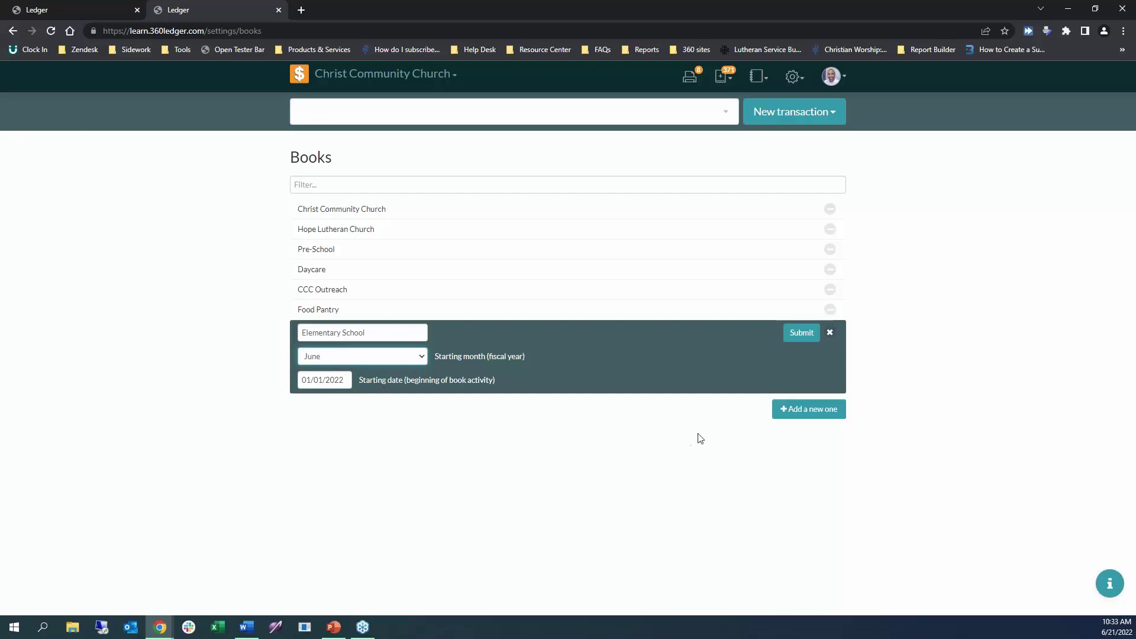
pyautogui.click(804, 336)
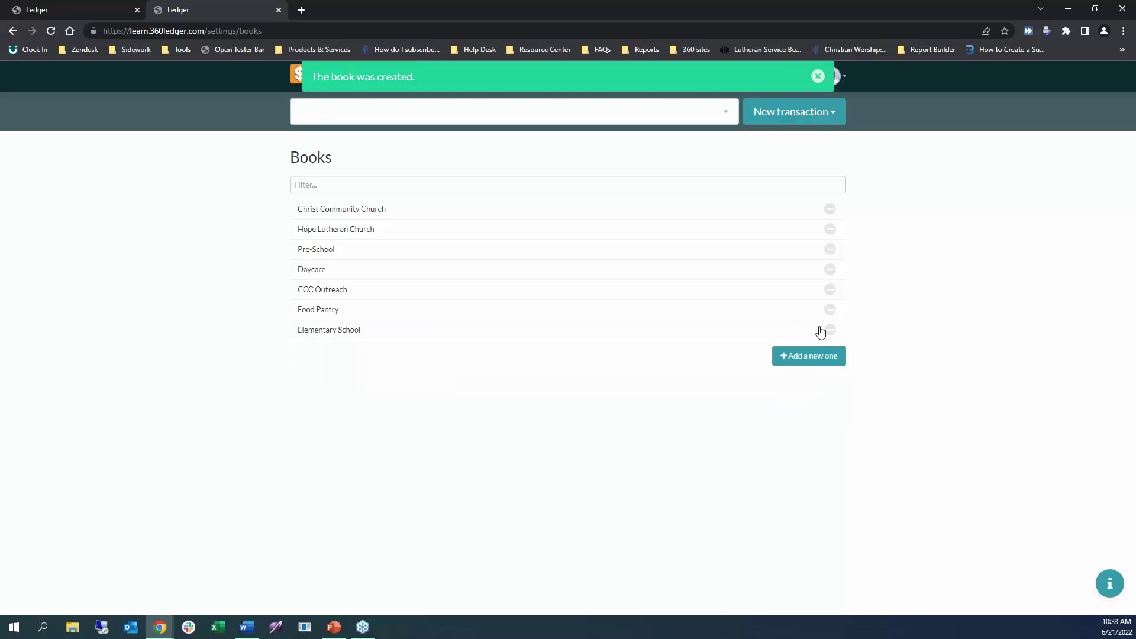
pyautogui.hotkey('alt', 'Tab')
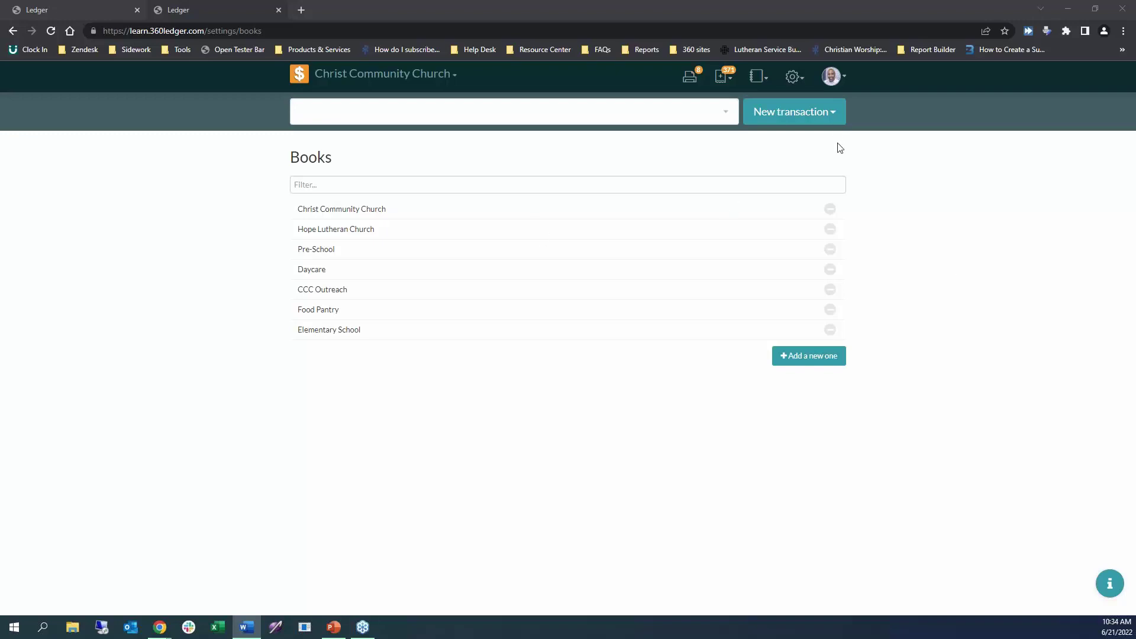
# Open the Payees list and filter it by part of the payee's name.
pyautogui.click(792, 76)
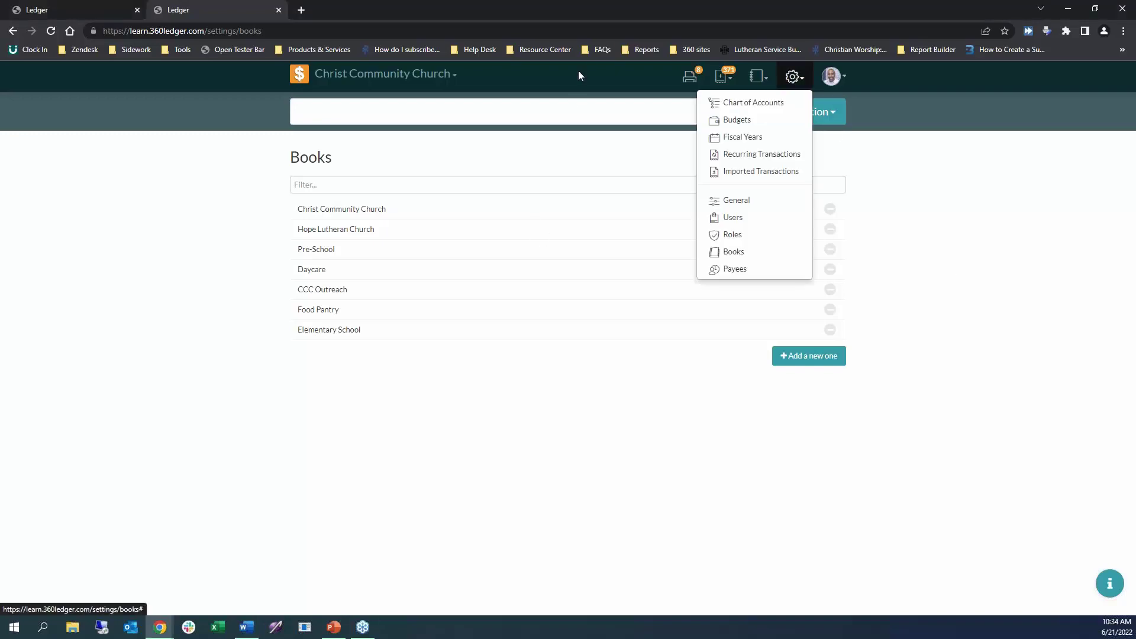
pyautogui.click(770, 268)
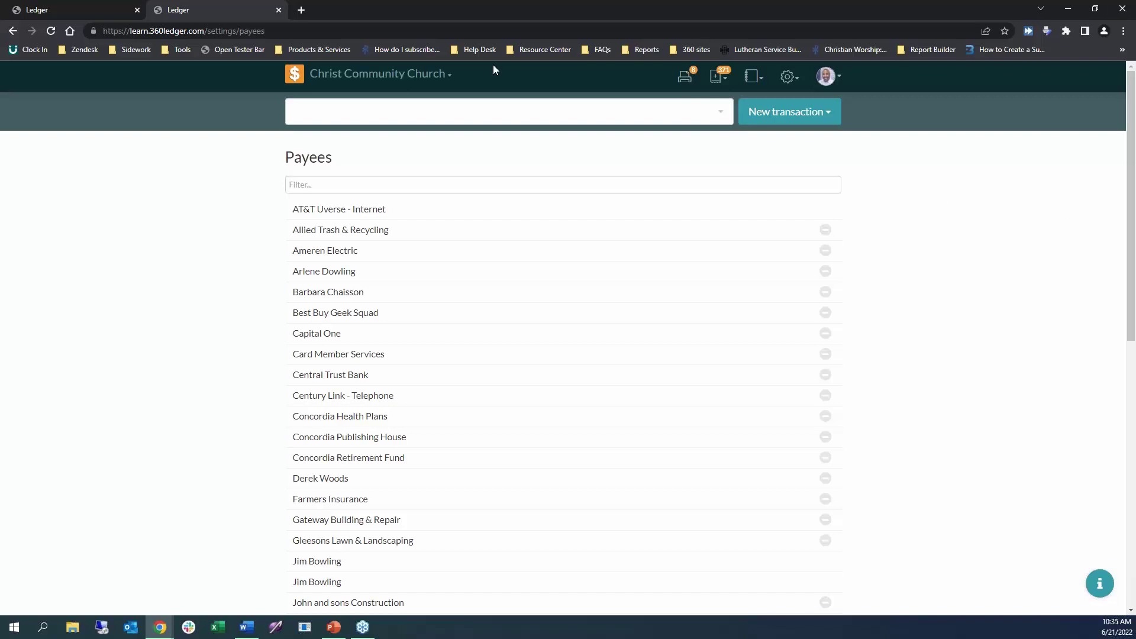
pyautogui.click(418, 183)
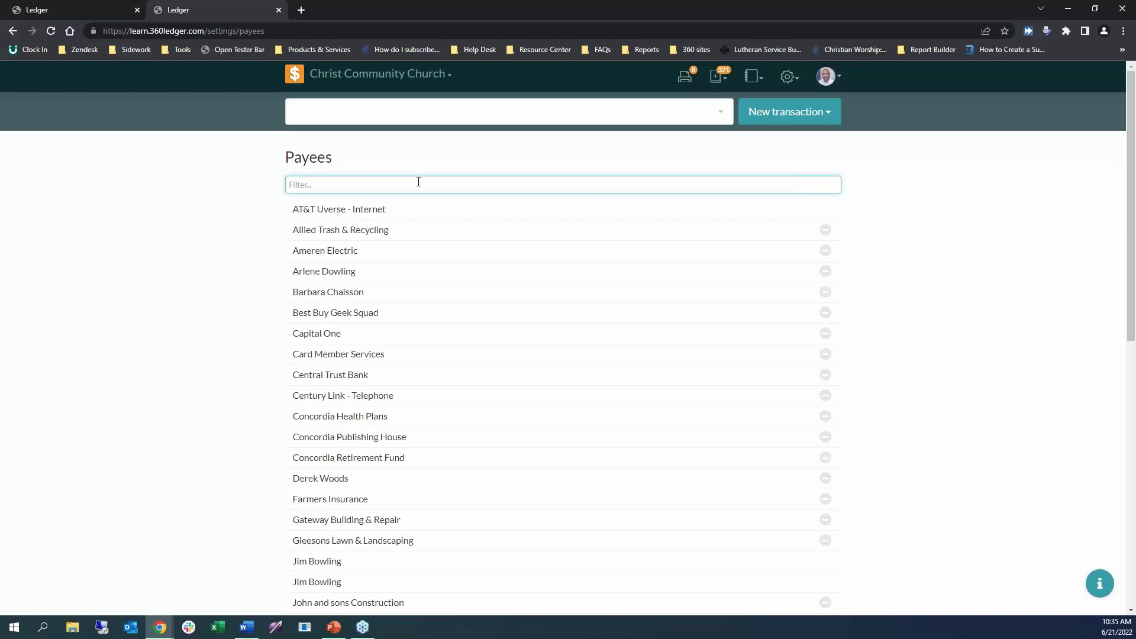
pyautogui.write('arlen')
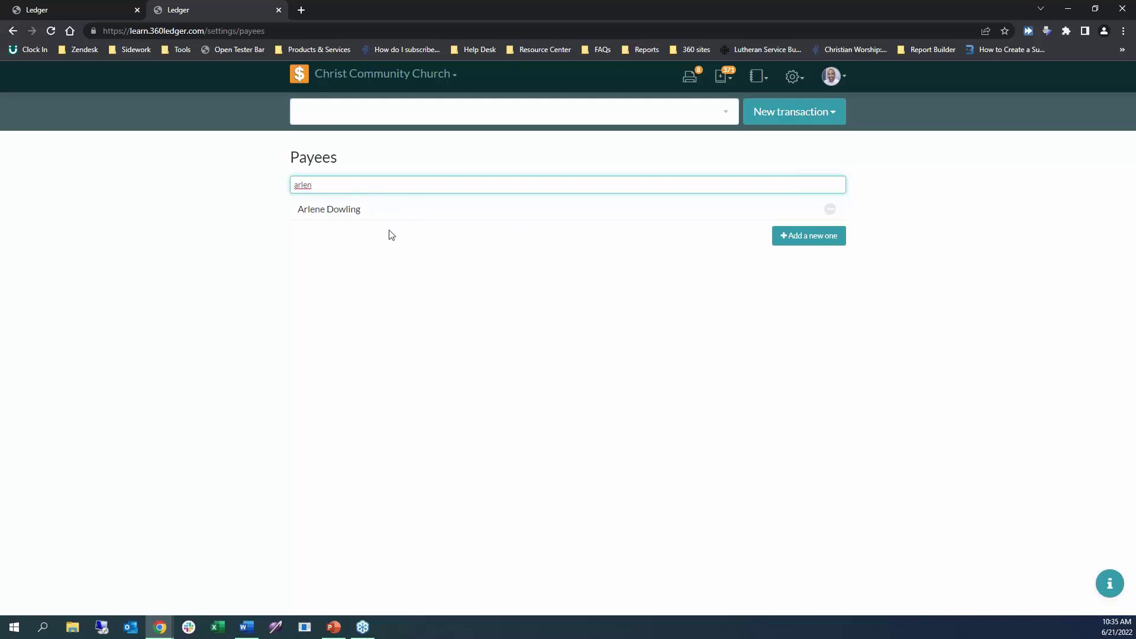
pyautogui.moveTo(372, 212)
# Review the payee's 2022 history: $2,400.00 Unrestricted credit against $3,000.00 Staff Salary debit.
pyautogui.click(380, 212)
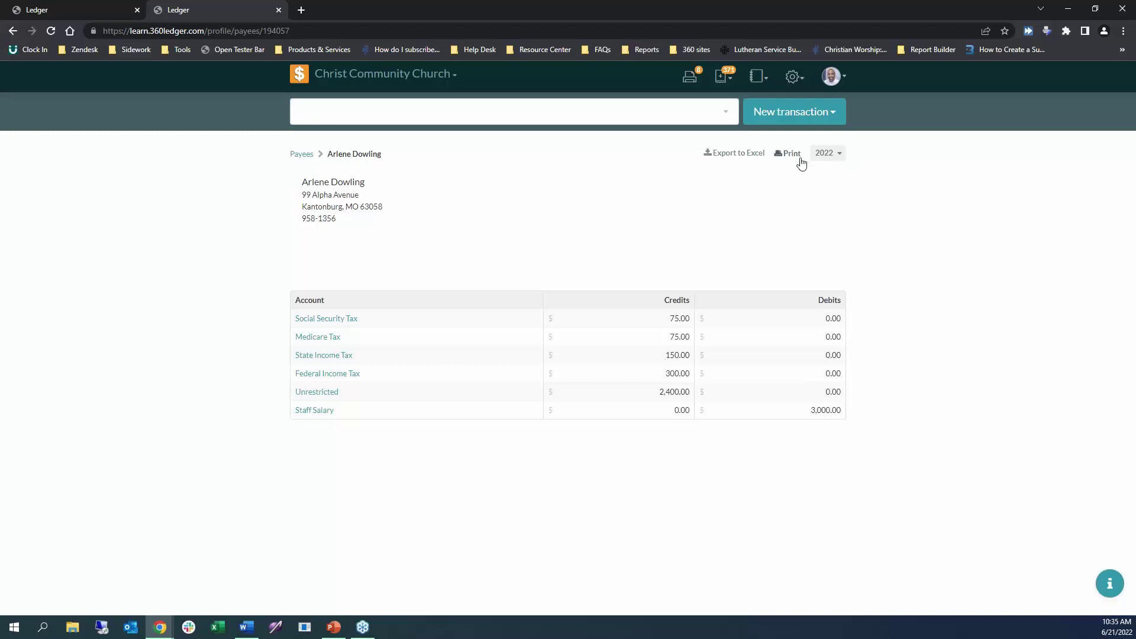
pyautogui.click(834, 159)
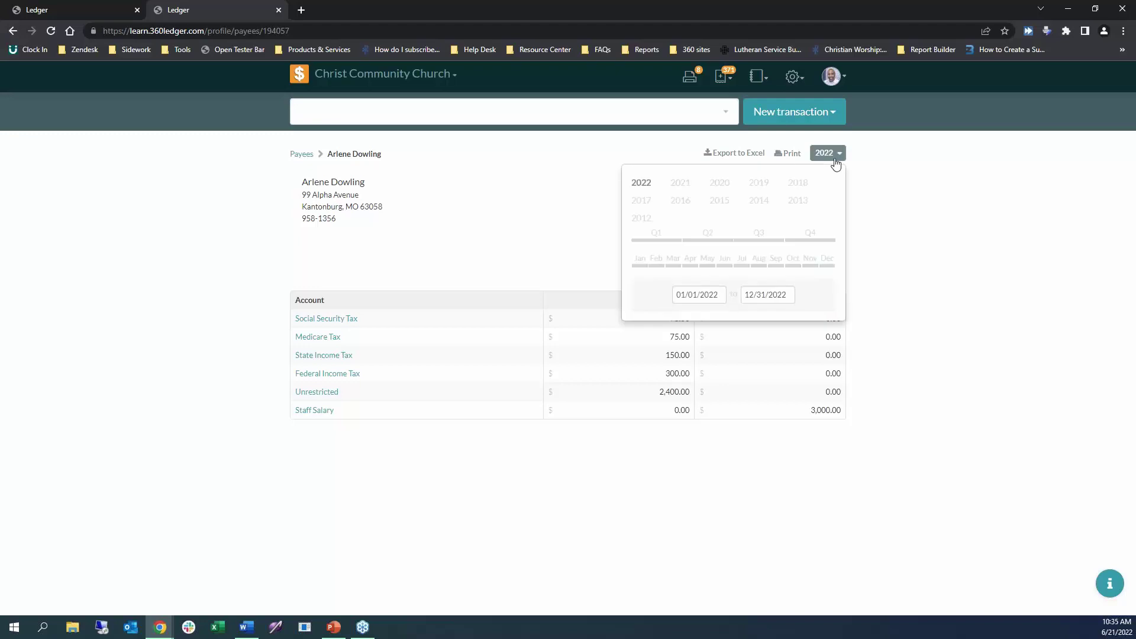
pyautogui.click(873, 273)
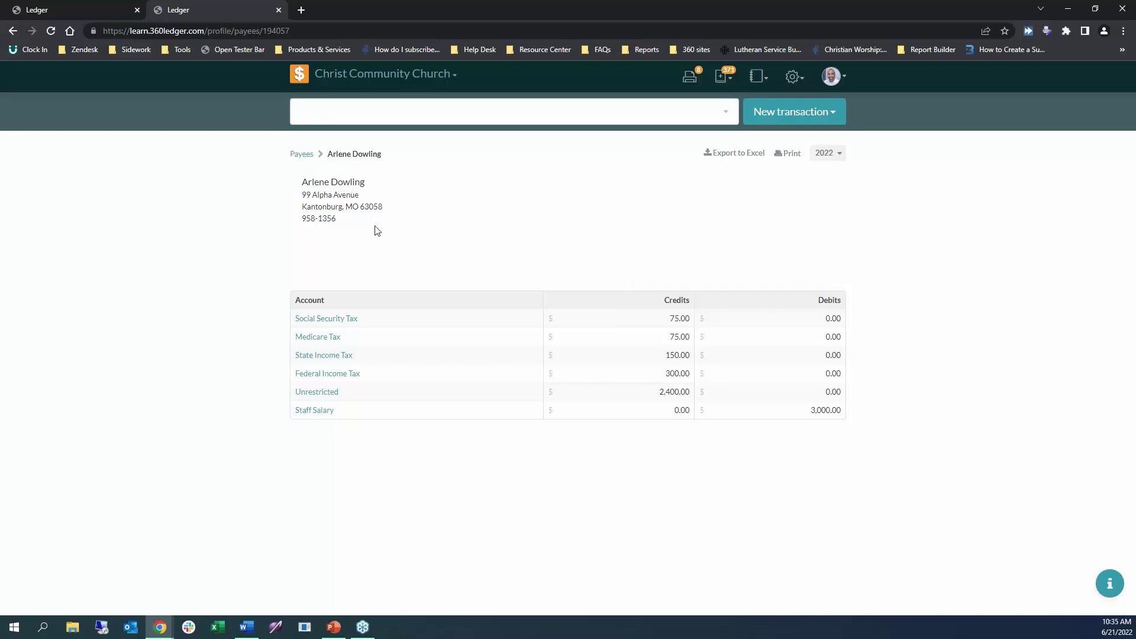
pyautogui.click(299, 155)
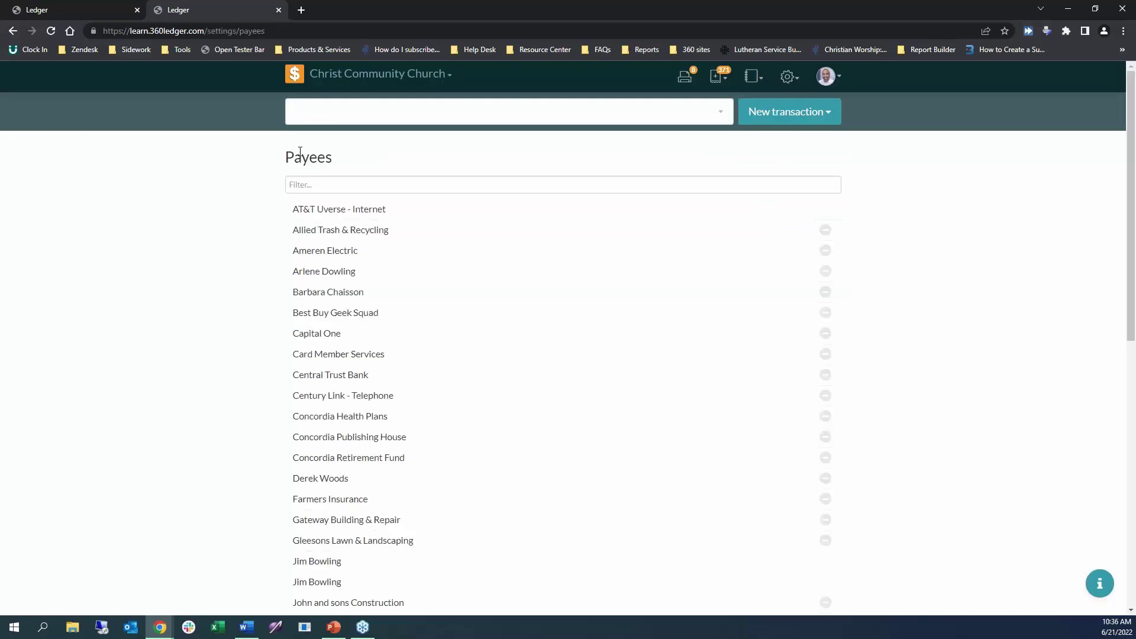
# Create a new payee with First Name 'Ameren' and submit it.
pyautogui.scroll(-7, 945, 341)
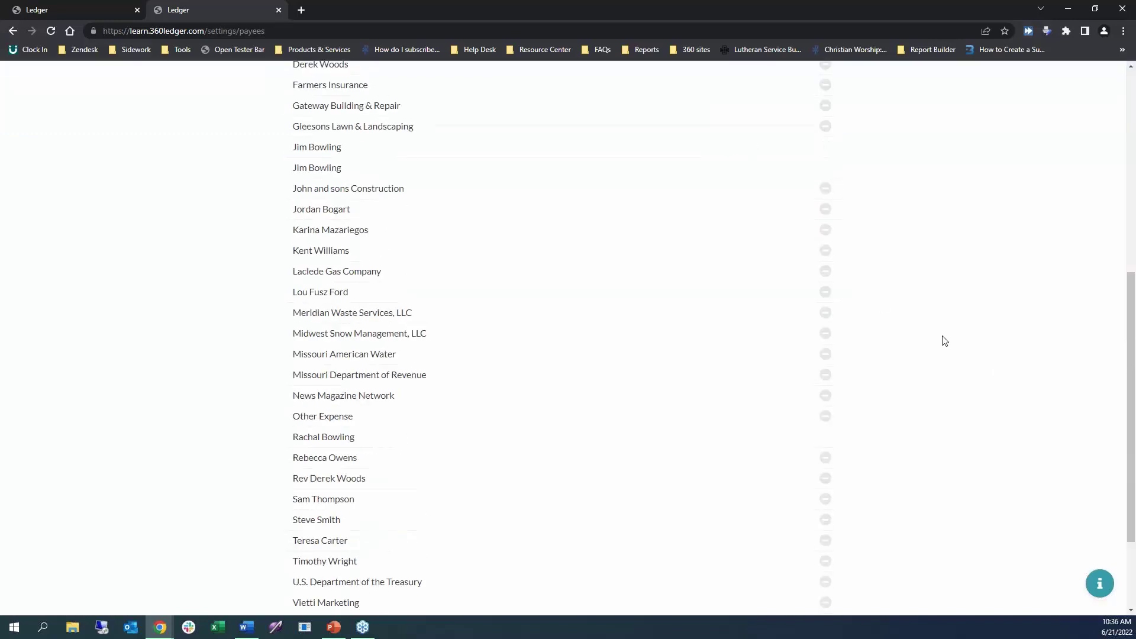
pyautogui.scroll(-3, 945, 341)
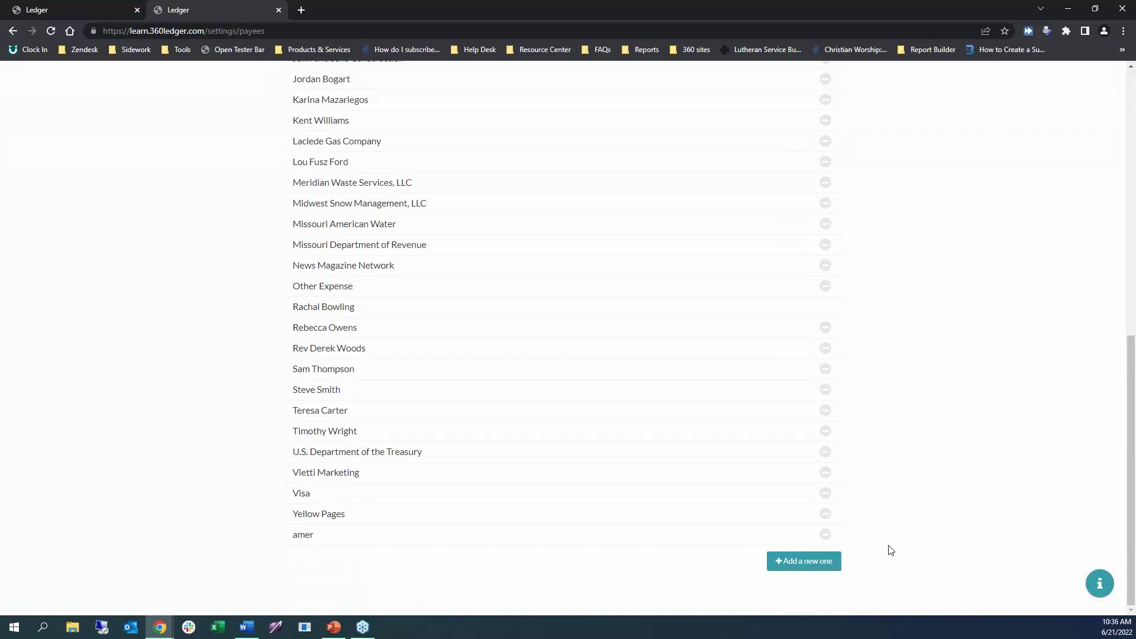
pyautogui.click(784, 561)
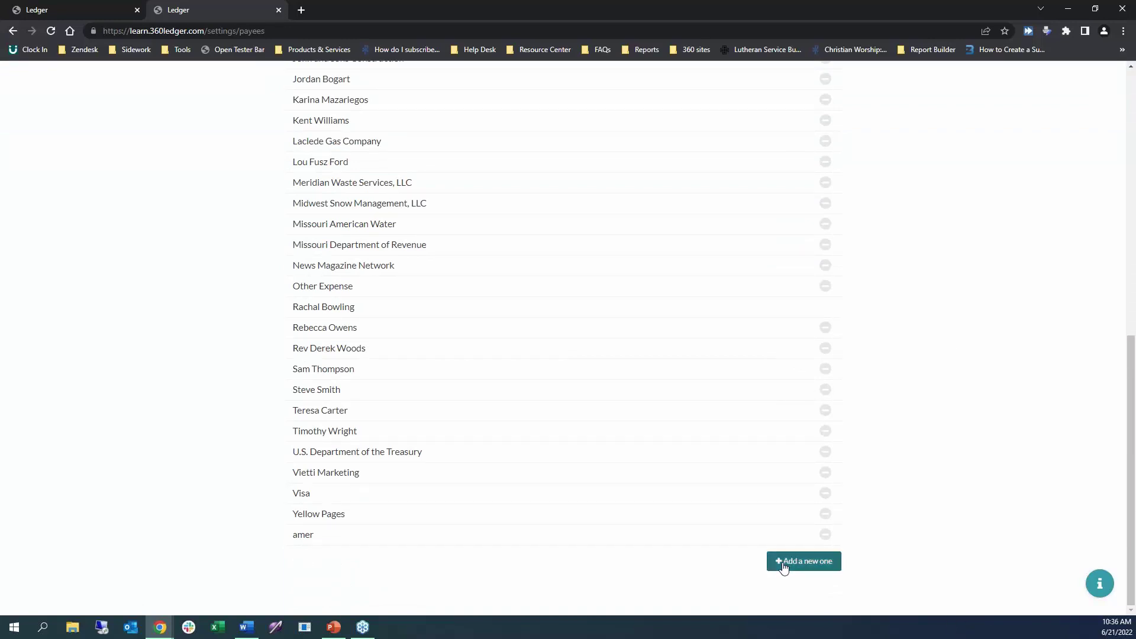
pyautogui.scroll(-3, 871, 539)
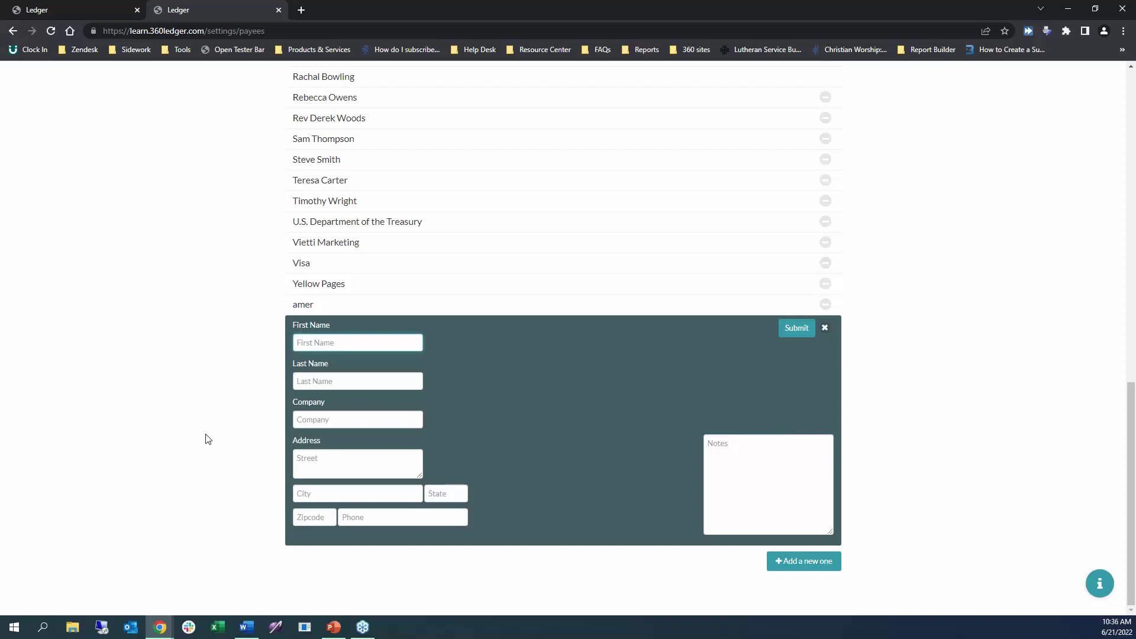
pyautogui.write('Ameren')
pyautogui.click(795, 330)
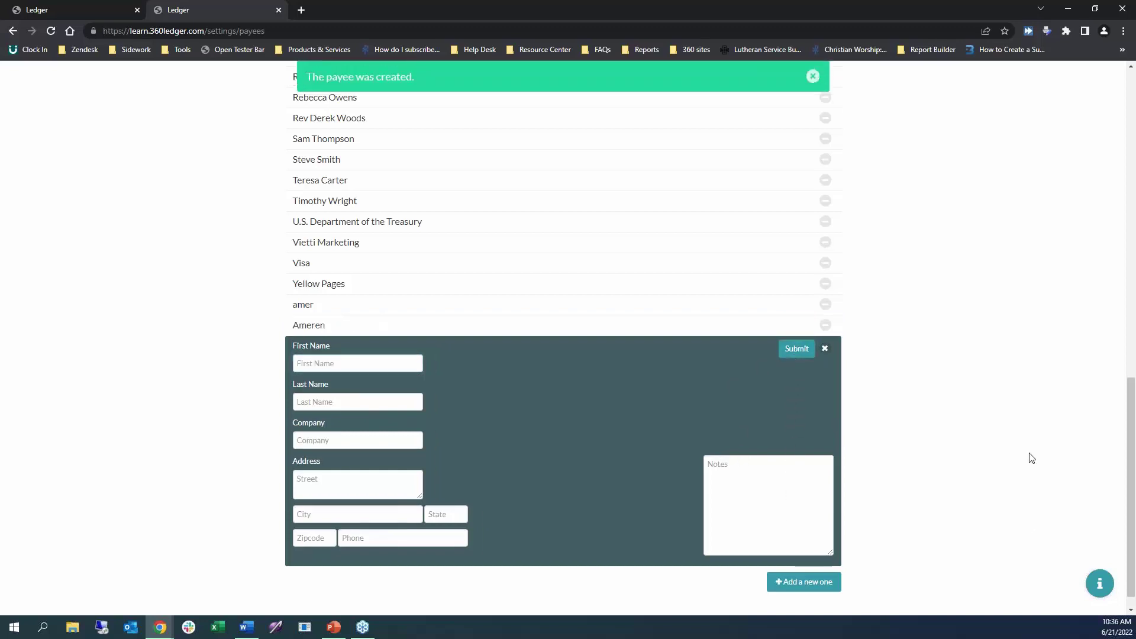
pyautogui.scroll(13, 948, 266)
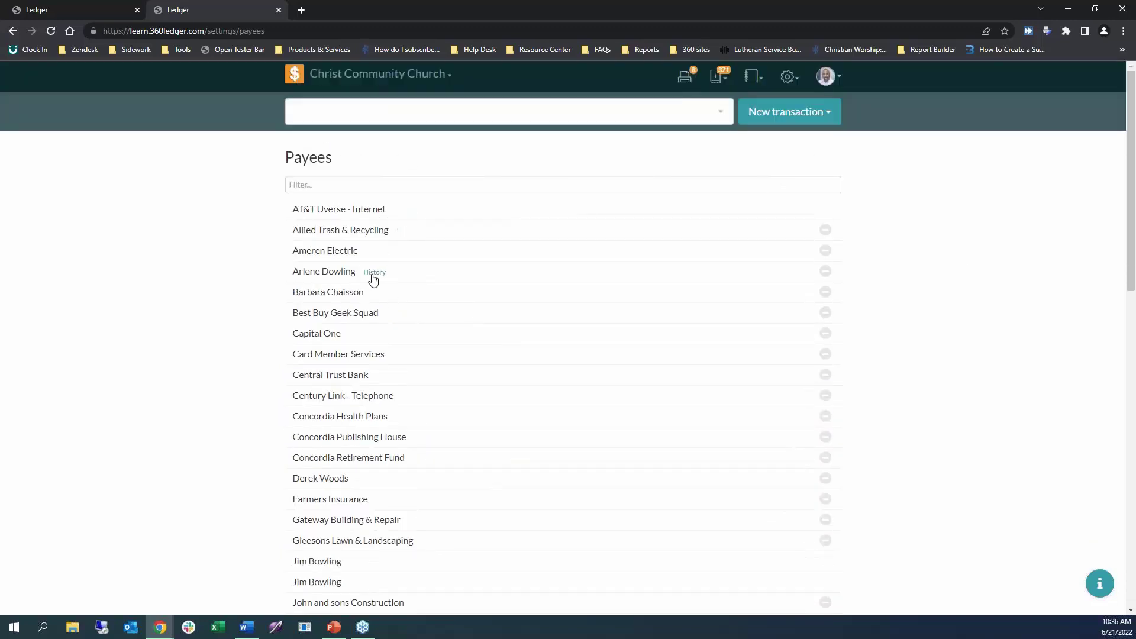
pyautogui.click(374, 273)
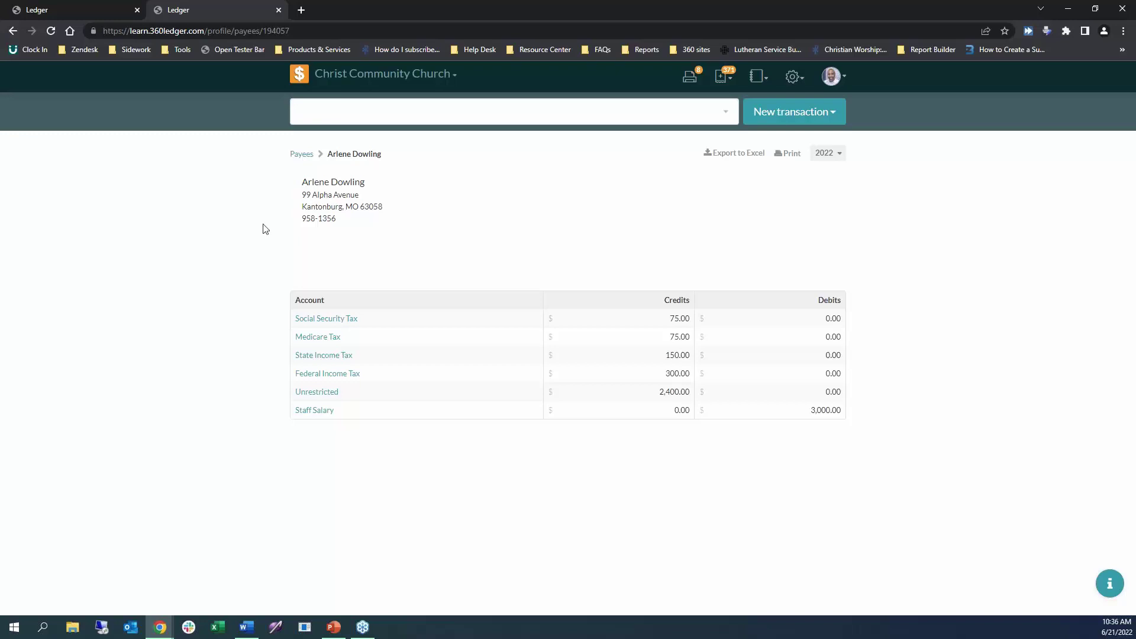
pyautogui.click(308, 158)
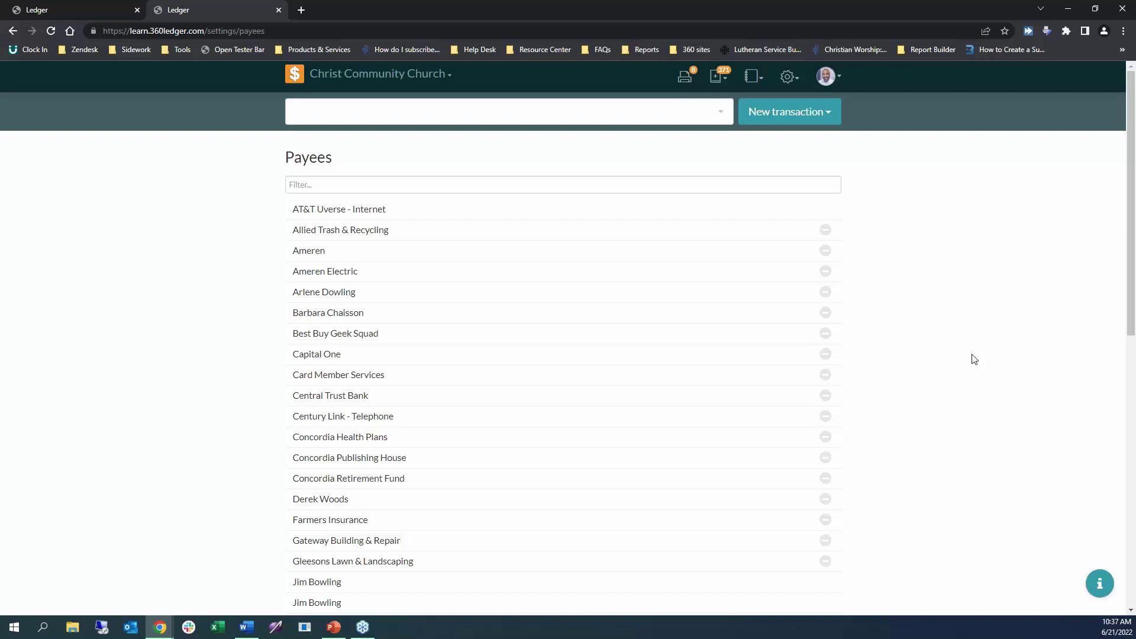
# Browse the Payees list, open the settings gear menu, then switch over to PowerPoint.
pyautogui.scroll(-1, 954, 402)
pyautogui.scroll(-4, 1035, 431)
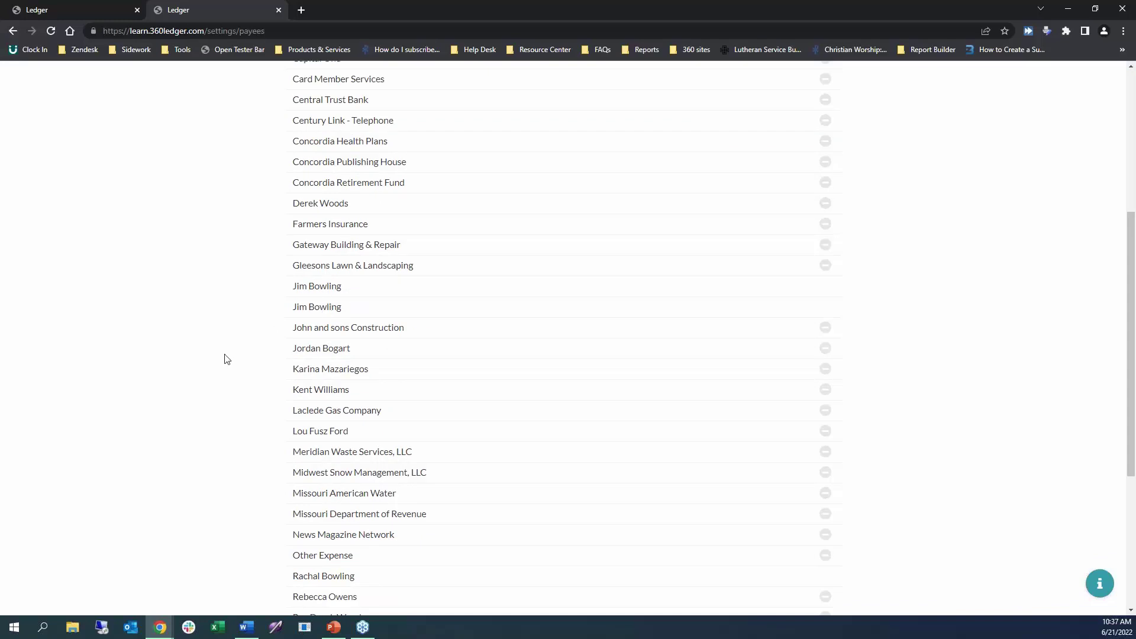
pyautogui.scroll(5, 225, 359)
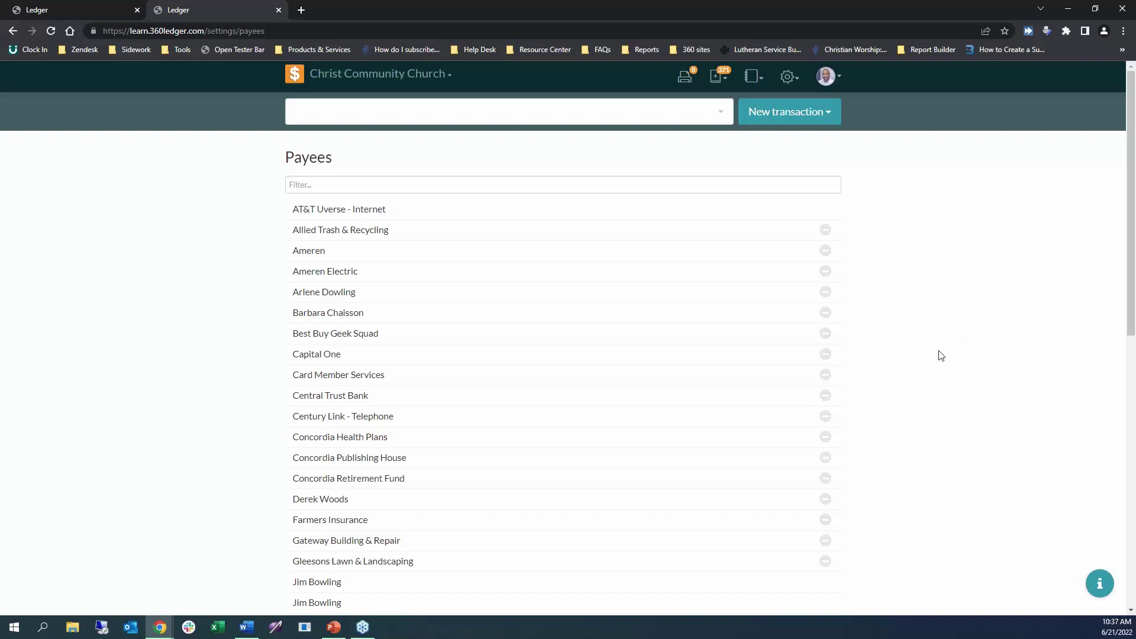
pyautogui.click(793, 80)
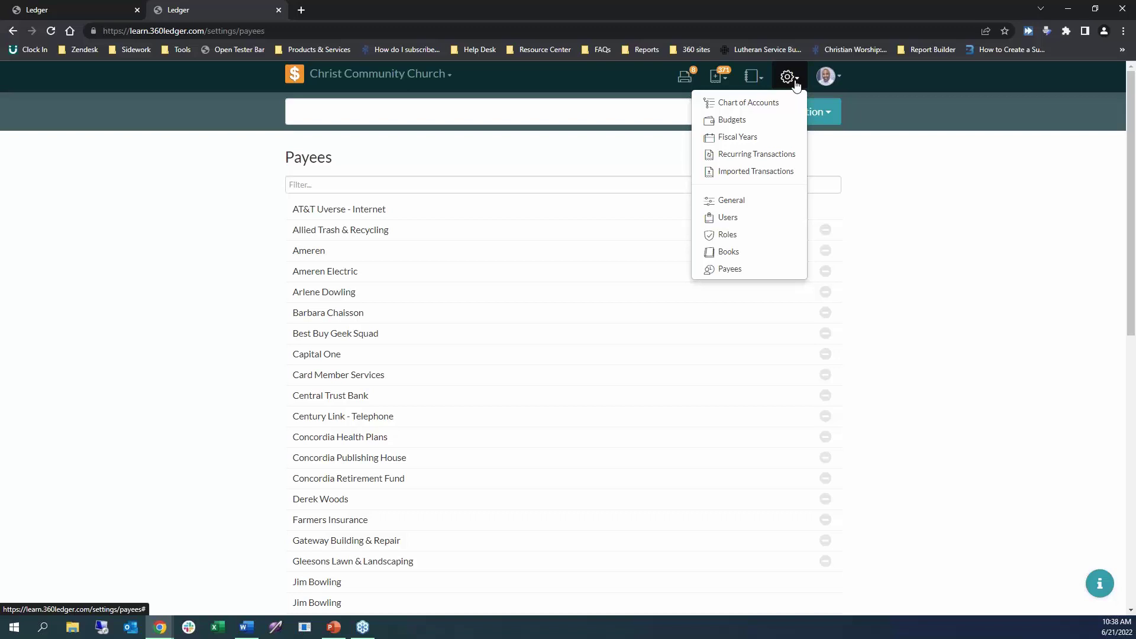
pyautogui.hotkey('alt', 'Tab')
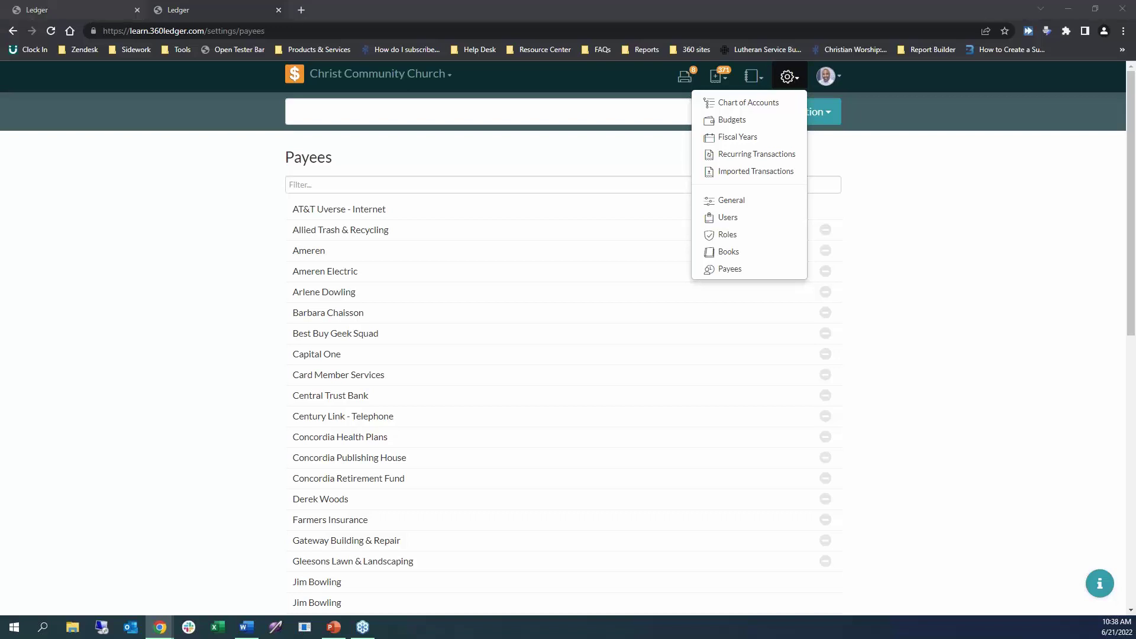
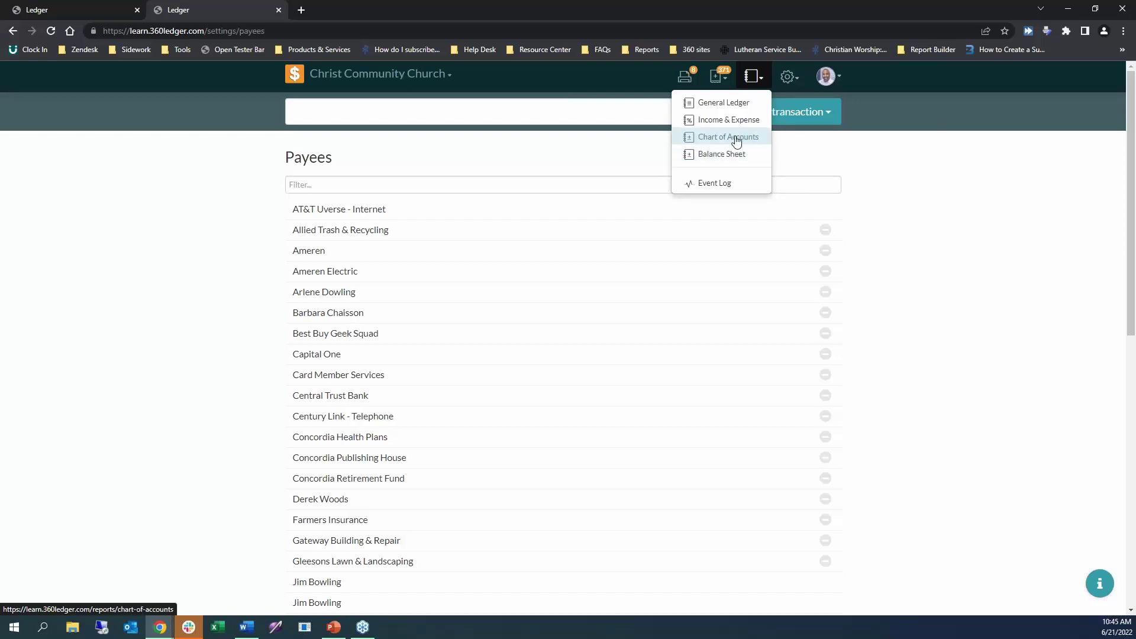
# Open the settings gear menu from the Payees page.
pyautogui.click(789, 84)
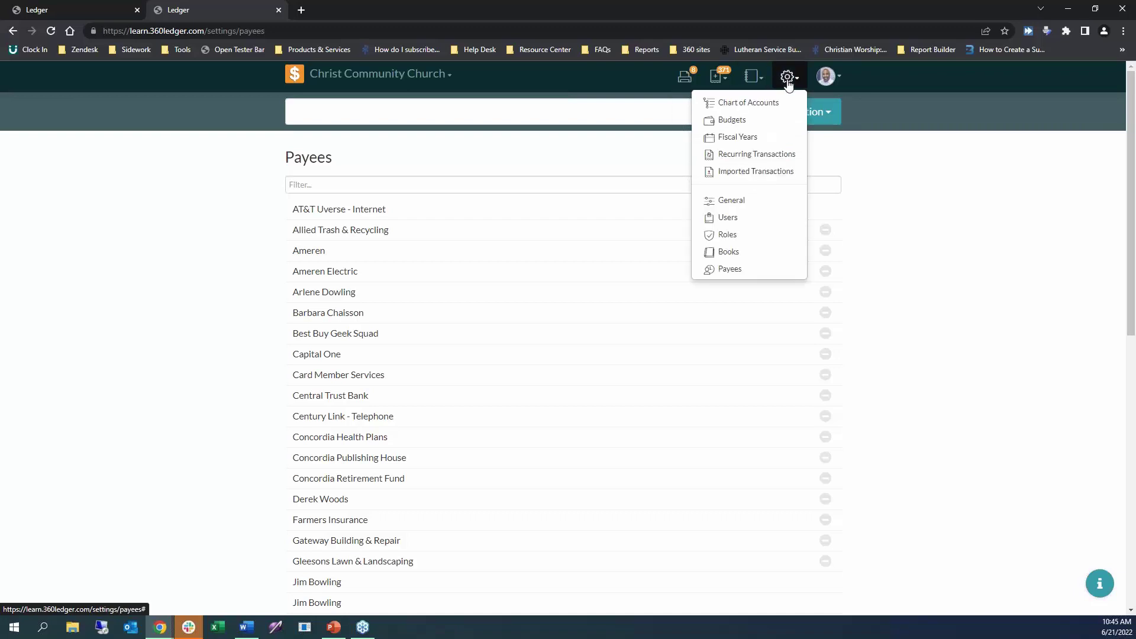
# Go to the Chart of Accounts and scroll through the Assets accounts and balances.
pyautogui.click(746, 104)
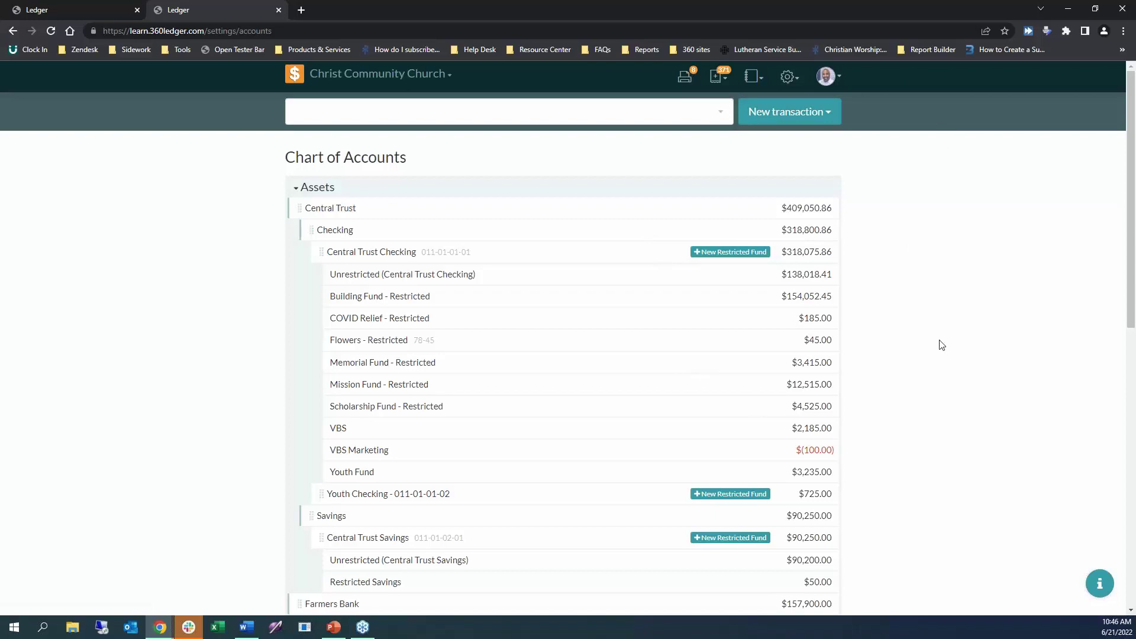
pyautogui.scroll(-2, 940, 343)
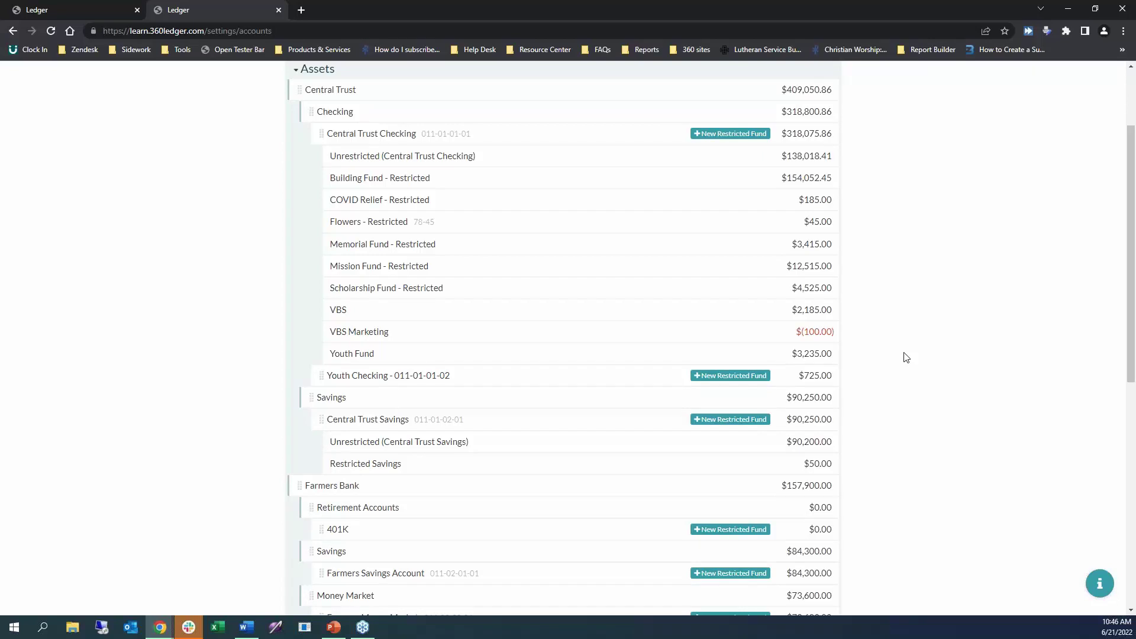
pyautogui.hotkey('alt', 'Tab')
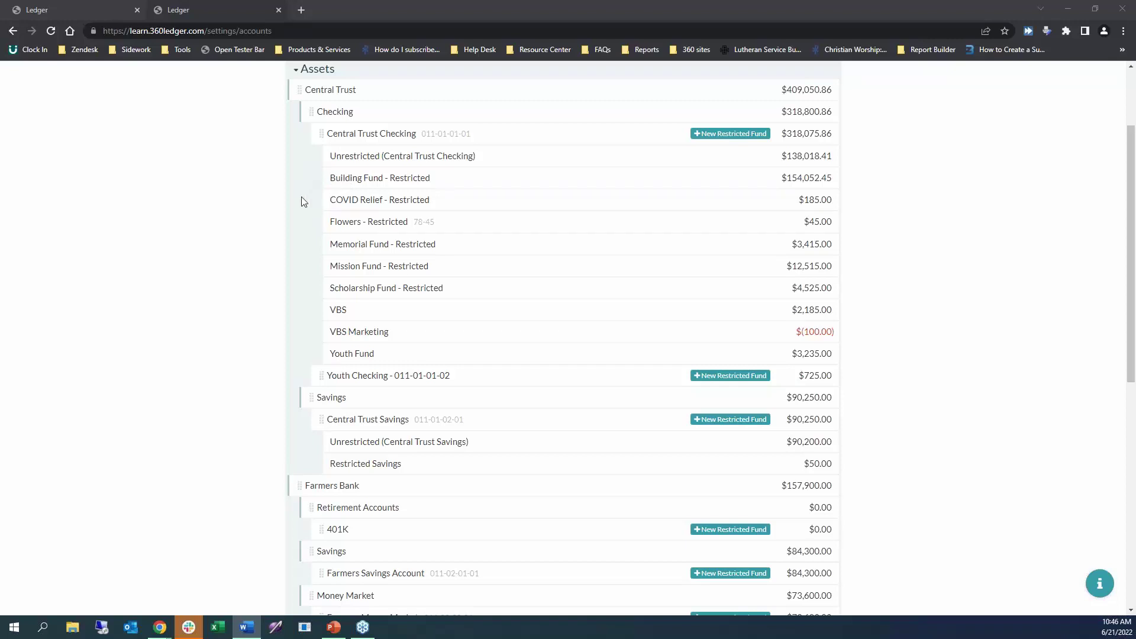
# Add a Cash category to Assets and nest it under U.S. Bank Checking after VBS.
pyautogui.scroll(-2, 302, 200)
pyautogui.scroll(-6, 301, 197)
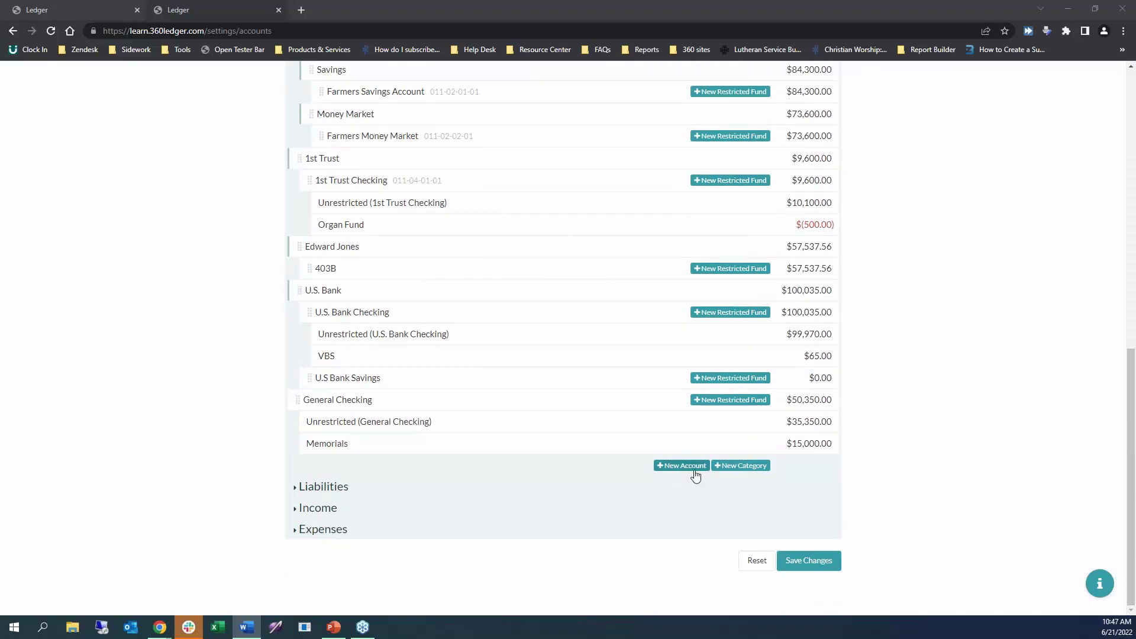
pyautogui.click(745, 468)
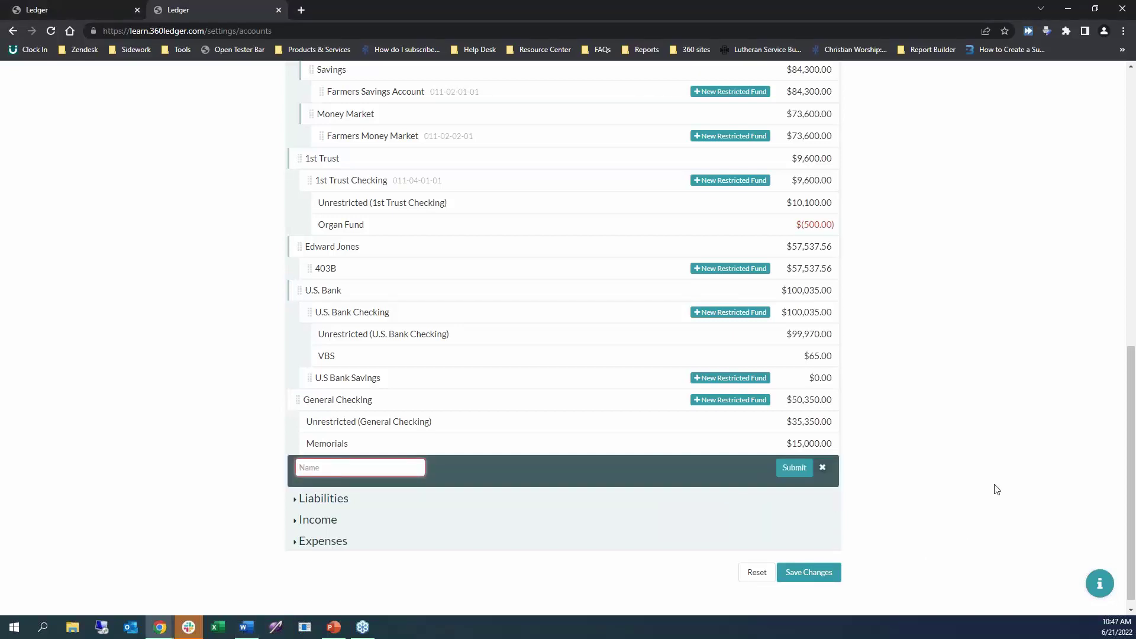
pyautogui.write('Cash')
pyautogui.click(802, 475)
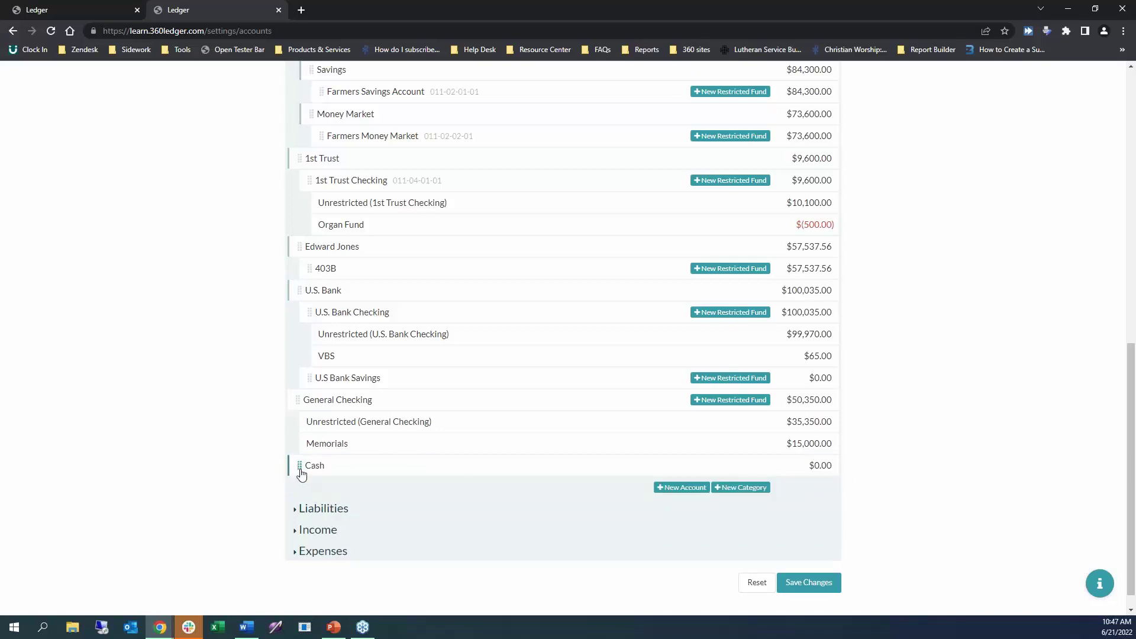
pyautogui.moveTo(300, 469); pyautogui.dragTo(296, 247)
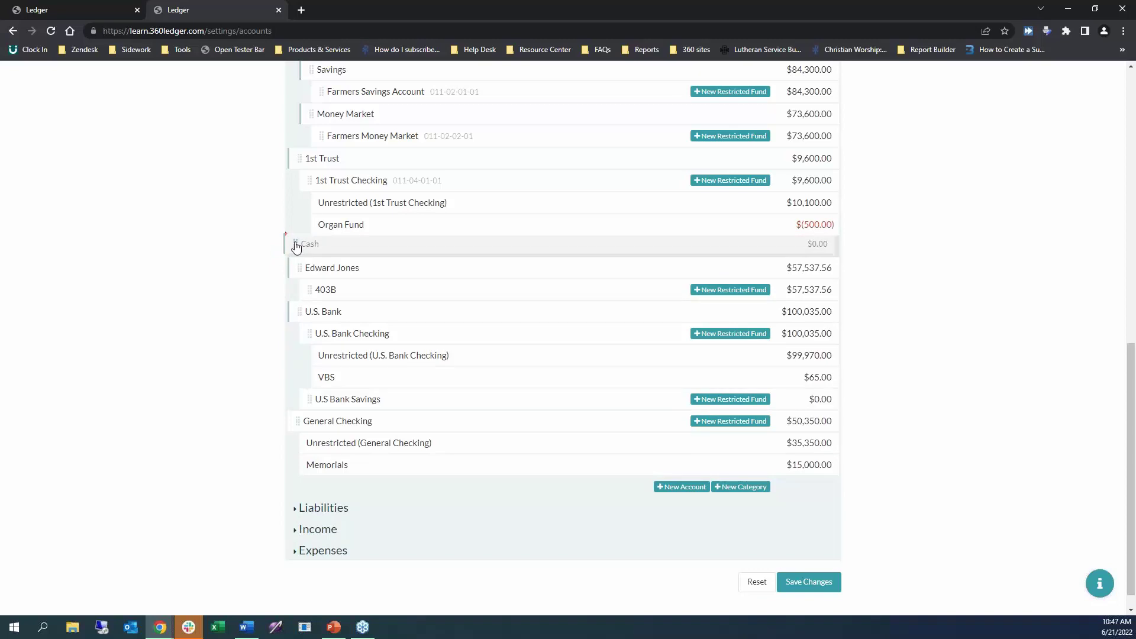
pyautogui.moveTo(296, 247)
pyautogui.mouseDown()
pyautogui.moveTo(391, 224)
pyautogui.moveTo(367, 183)
pyautogui.moveTo(360, 357)
pyautogui.moveTo(313, 344)
pyautogui.moveTo(379, 358)
pyautogui.moveTo(317, 313)
pyautogui.moveTo(385, 328)
pyautogui.moveTo(440, 318)
pyautogui.moveTo(310, 356)
pyautogui.moveTo(325, 322)
pyautogui.moveTo(333, 339)
pyautogui.moveTo(302, 385)
pyautogui.moveTo(323, 340)
pyautogui.moveTo(354, 360)
pyautogui.moveTo(367, 353)
pyautogui.moveTo(368, 380)
pyautogui.moveTo(337, 375)
pyautogui.moveTo(308, 411)
pyautogui.moveTo(314, 370)
pyautogui.moveTo(300, 368)
pyautogui.moveTo(297, 384)
pyautogui.mouseUp()
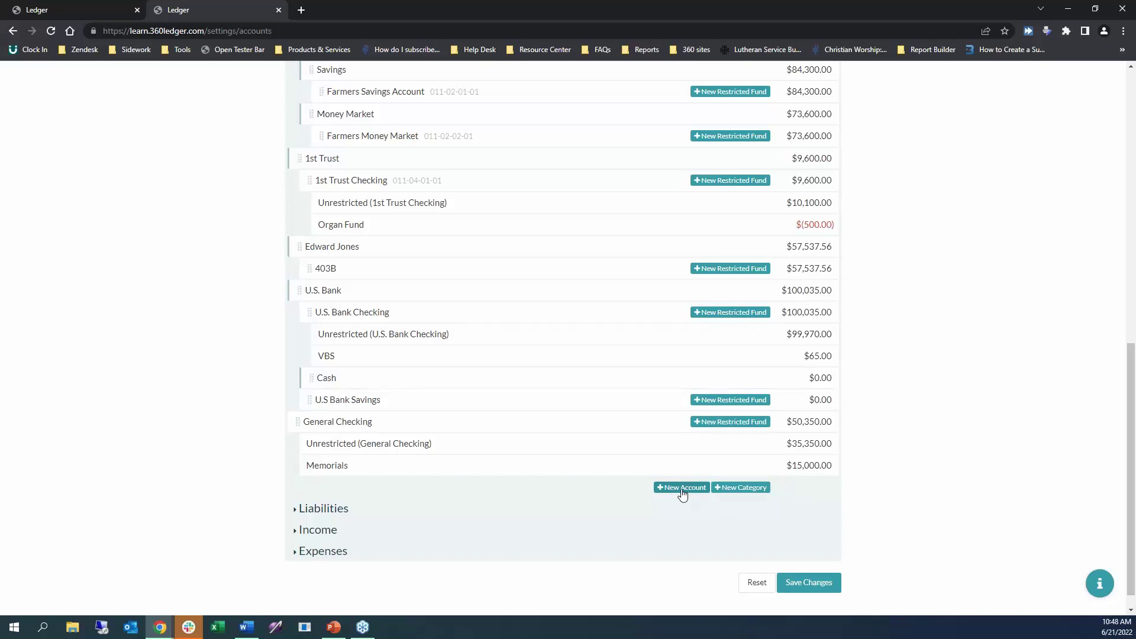
# Create a Petty Cash account with a 100 initial balance.
pyautogui.click(683, 489)
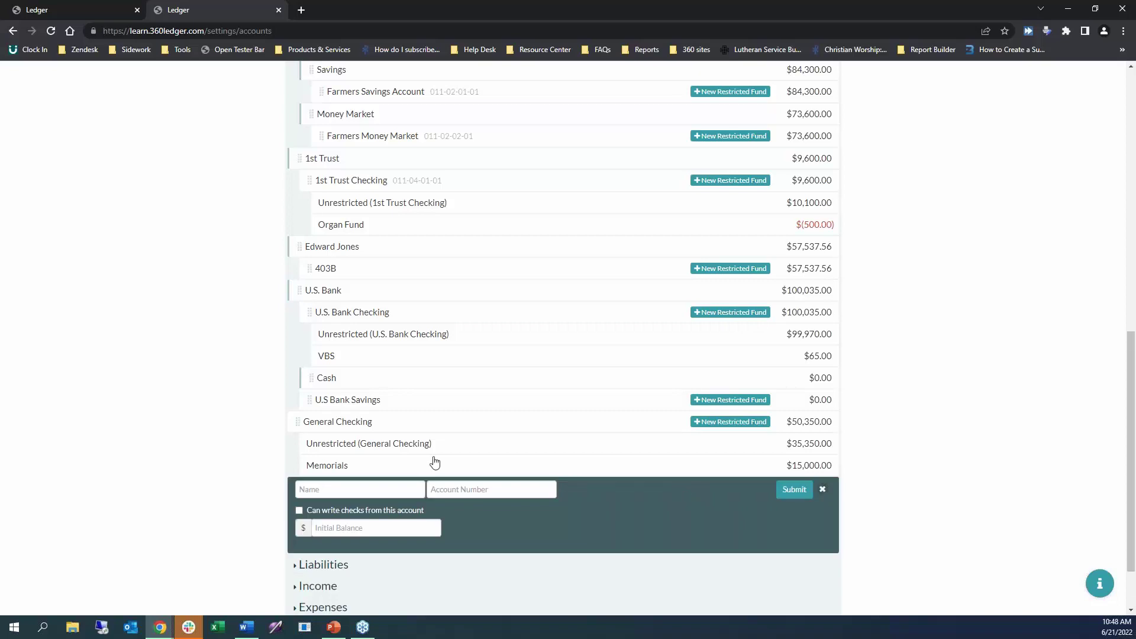
pyautogui.click(401, 491)
pyautogui.write('Petty Cash')
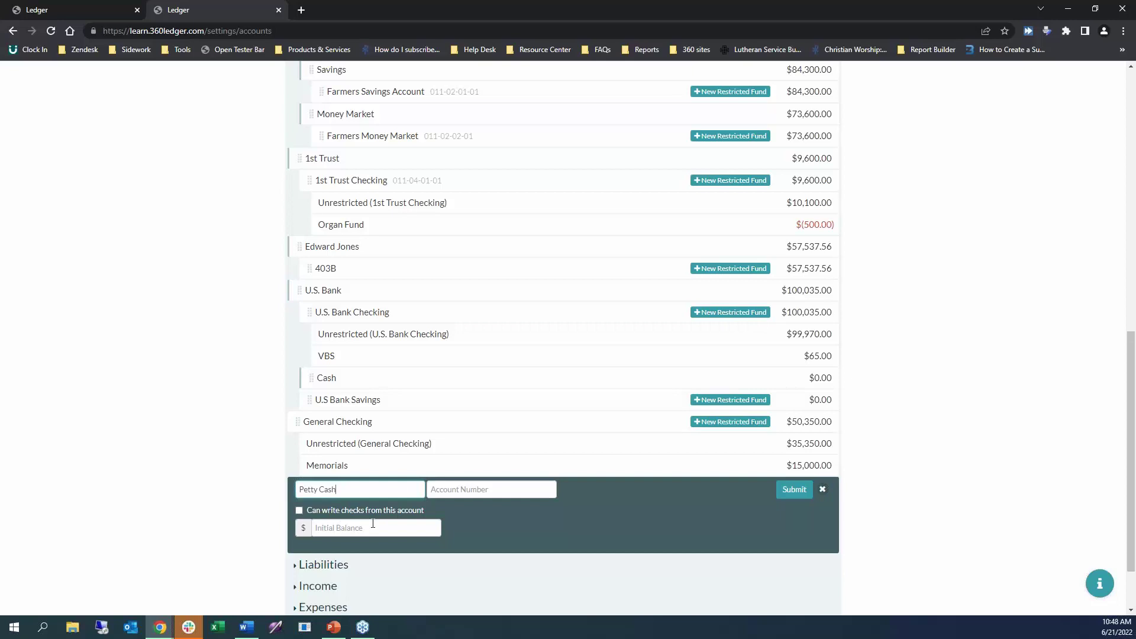
pyautogui.press('Return')
pyautogui.click(352, 527)
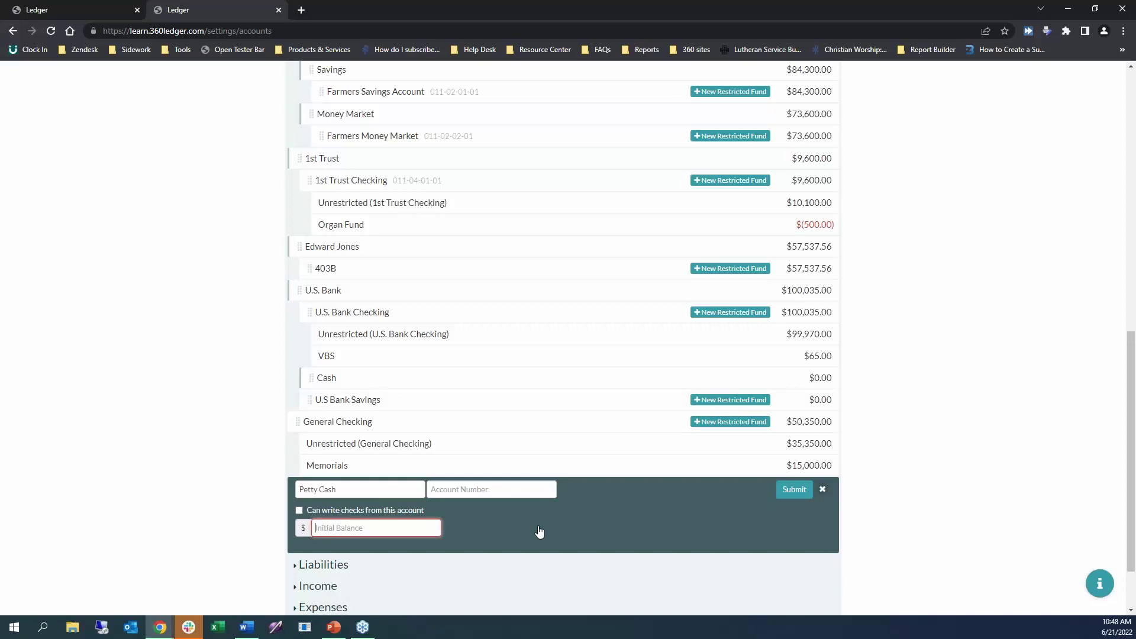
pyautogui.write('100')
pyautogui.click(793, 490)
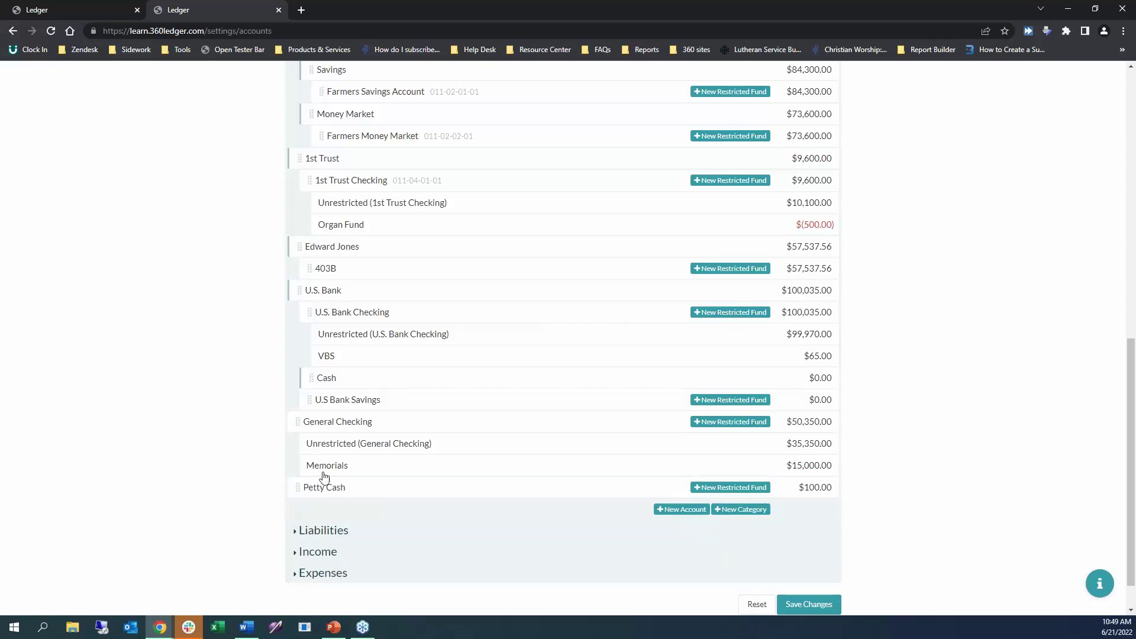
# Nest Petty Cash under the Cash category so Cash totals $100.00.
pyautogui.moveTo(297, 489); pyautogui.dragTo(361, 400)
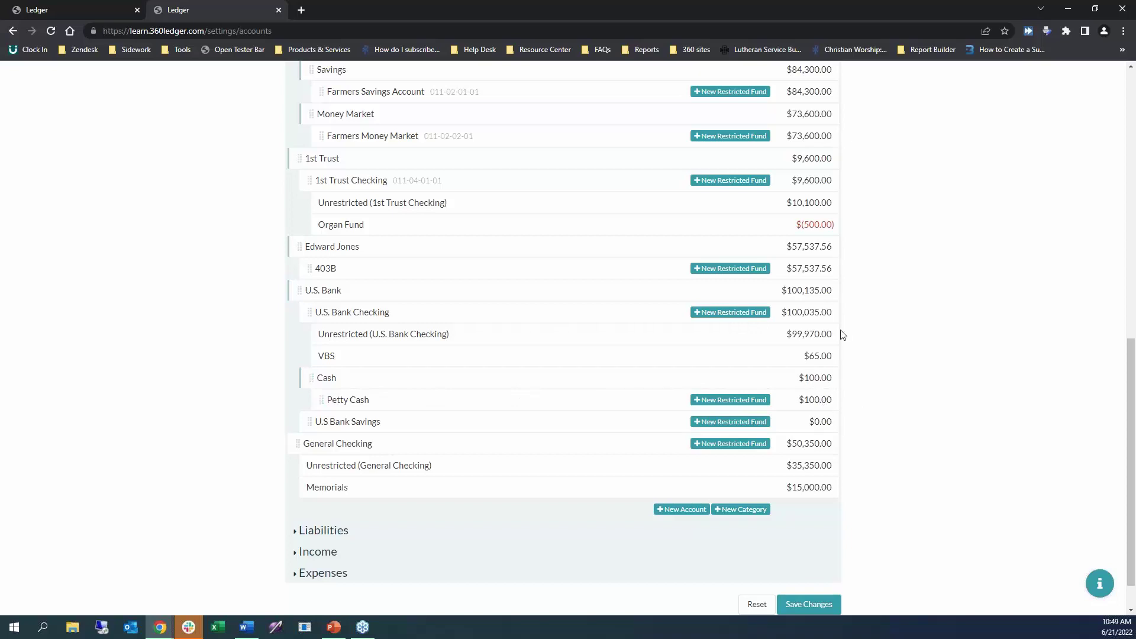
pyautogui.hotkey('alt', 'Tab')
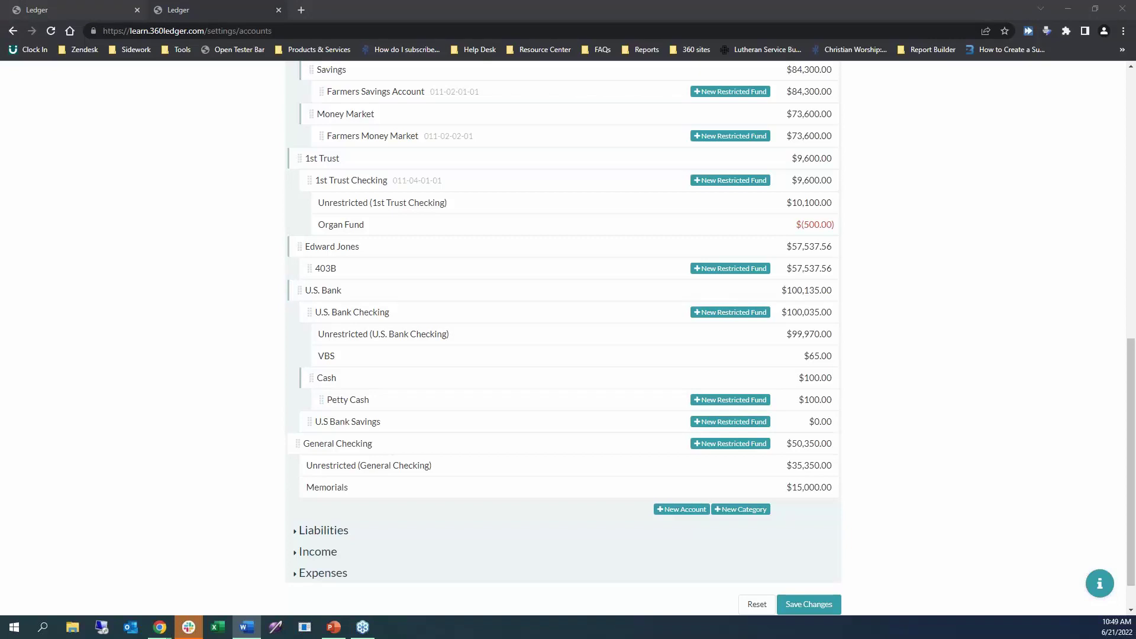
pyautogui.click(986, 383)
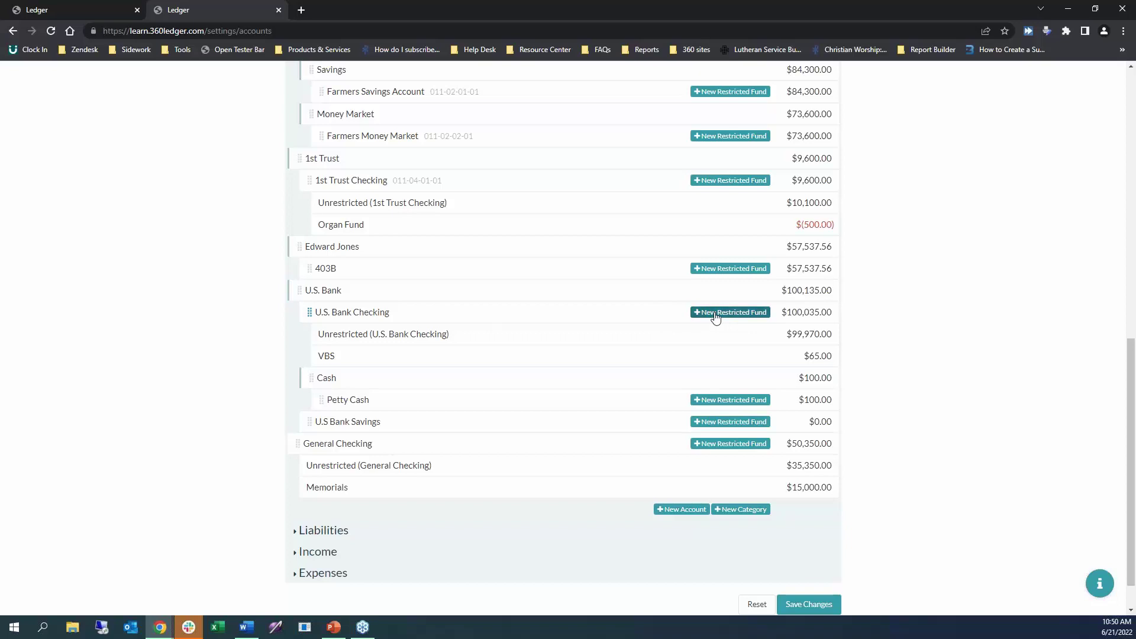
# Add a Building Fund restricted fund to U.S. Bank Checking, leaving its edit form unchanged.
pyautogui.click(715, 314)
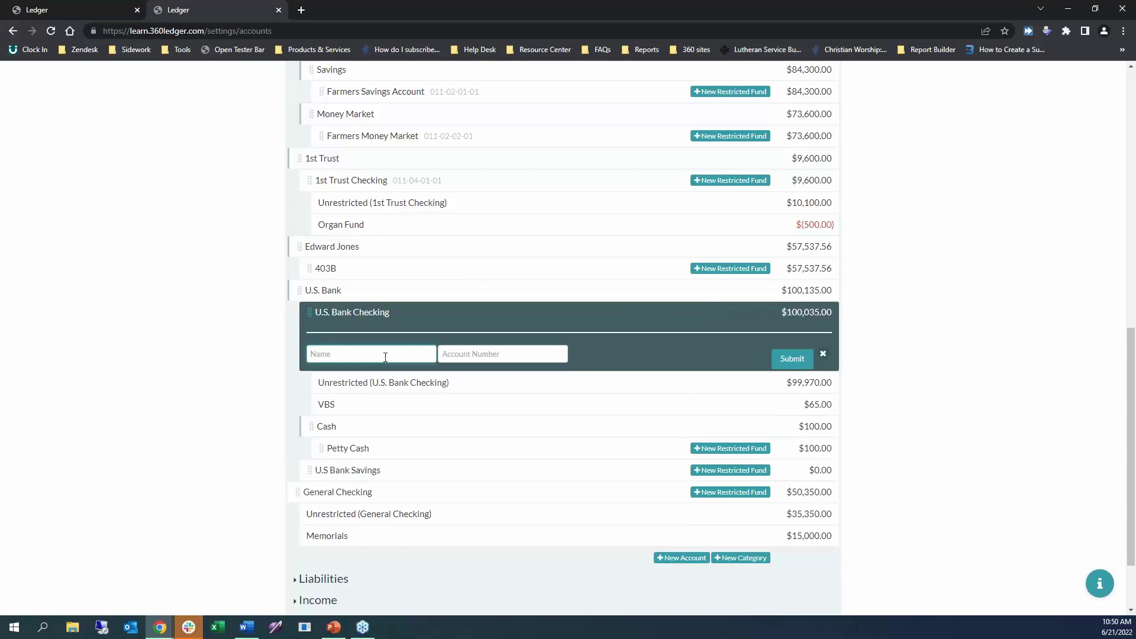
pyautogui.write('Building Funhd')
pyautogui.press('BackSpace')
pyautogui.press('BackSpace')
pyautogui.press('BackSpace')
pyautogui.write('nd')
pyautogui.click(792, 361)
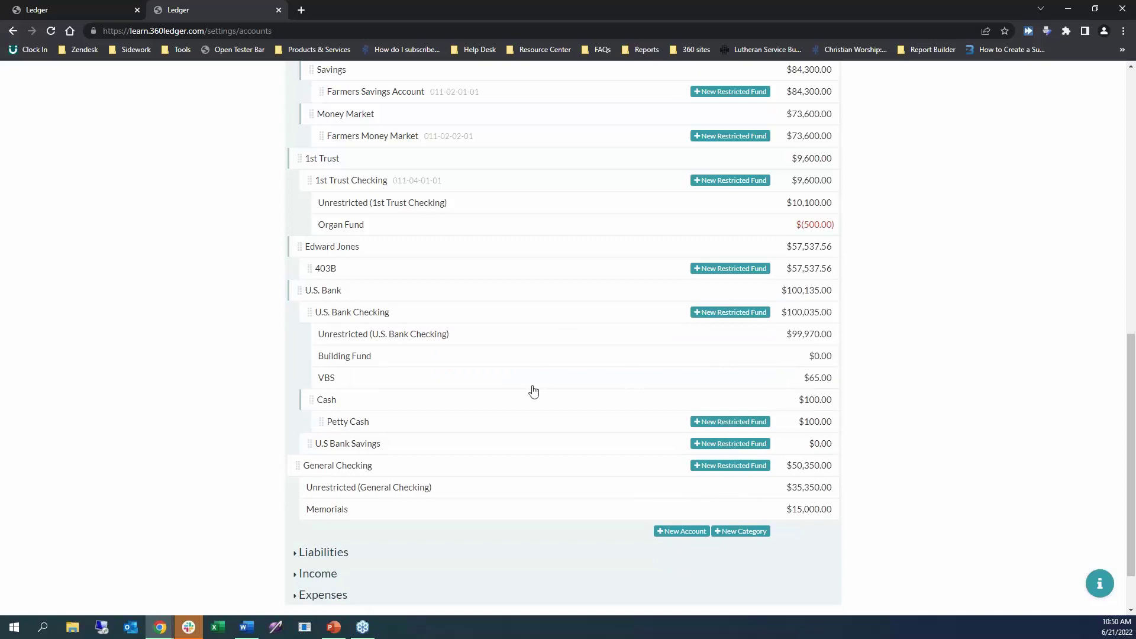
pyautogui.click(395, 358)
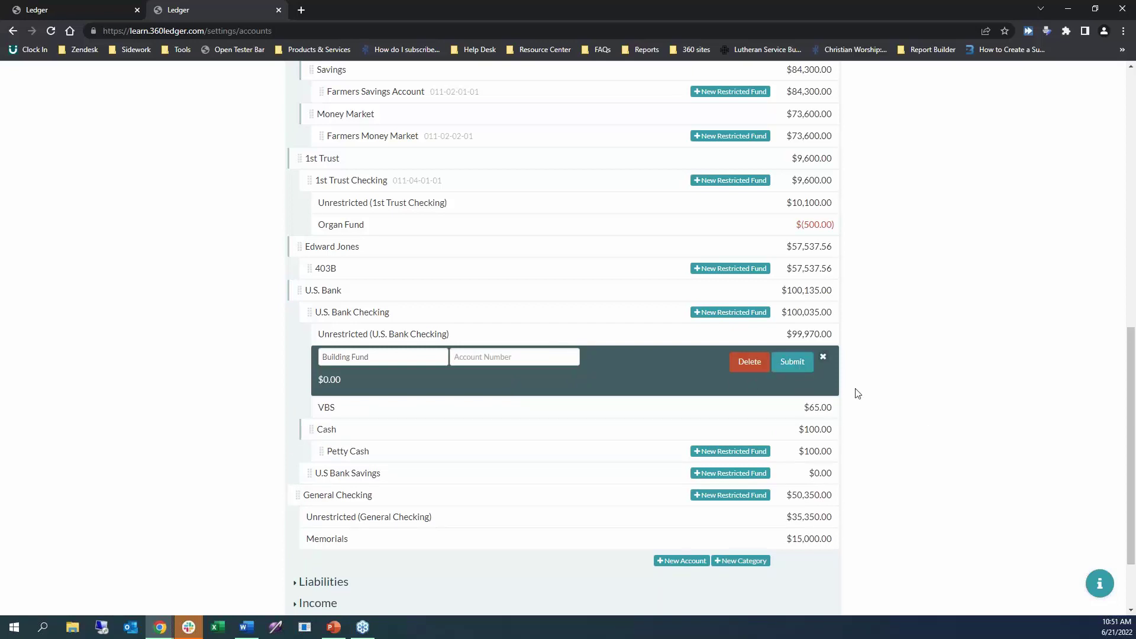
pyautogui.click(823, 357)
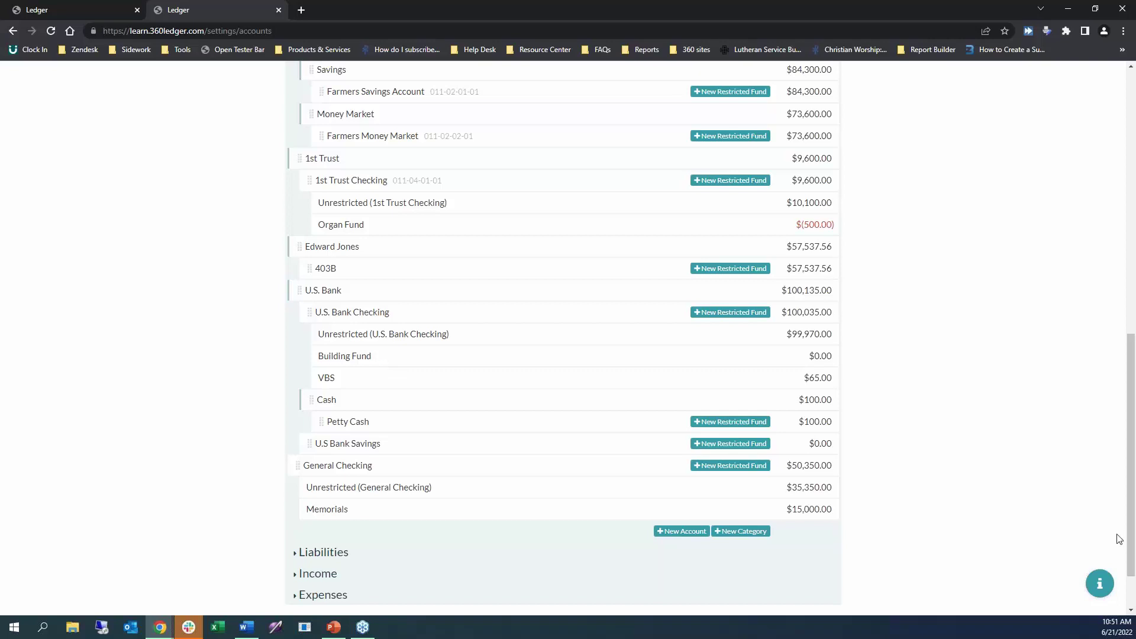
pyautogui.scroll(-1, 938, 461)
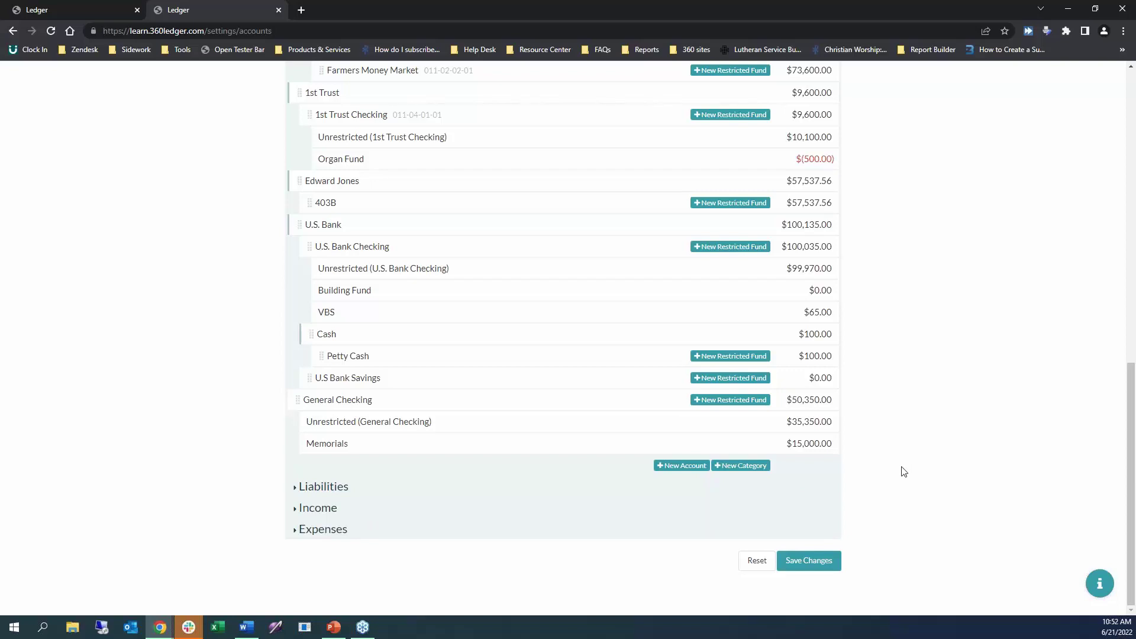
pyautogui.scroll(20, 903, 472)
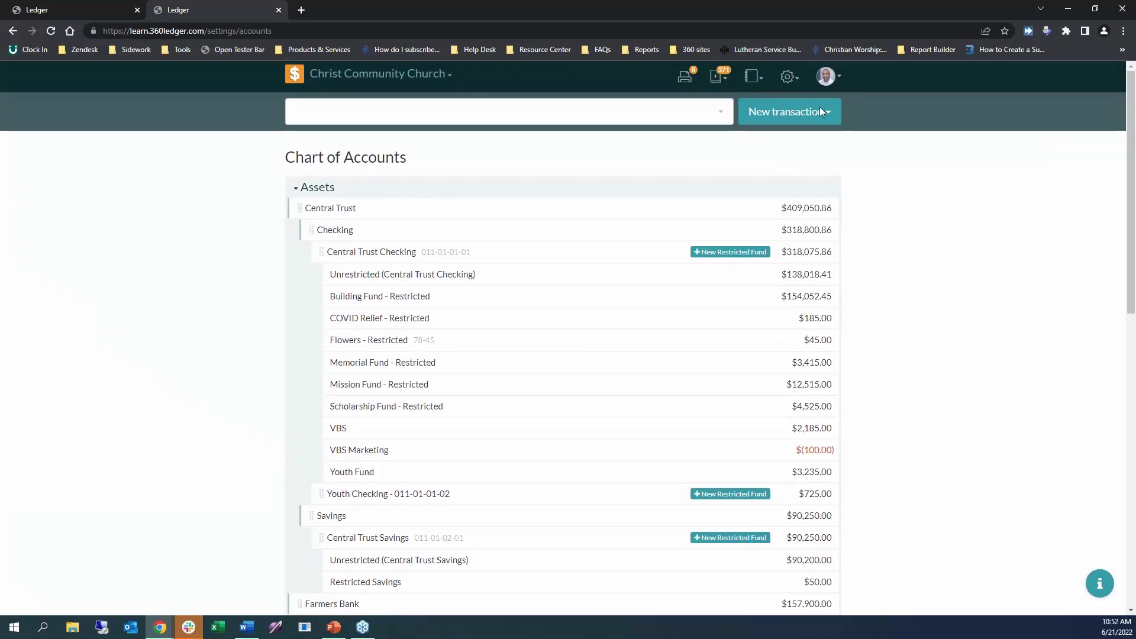
# Pick Budgets from the settings gear menu, bringing up the rearranged-accounts confirmation.
pyautogui.click(793, 83)
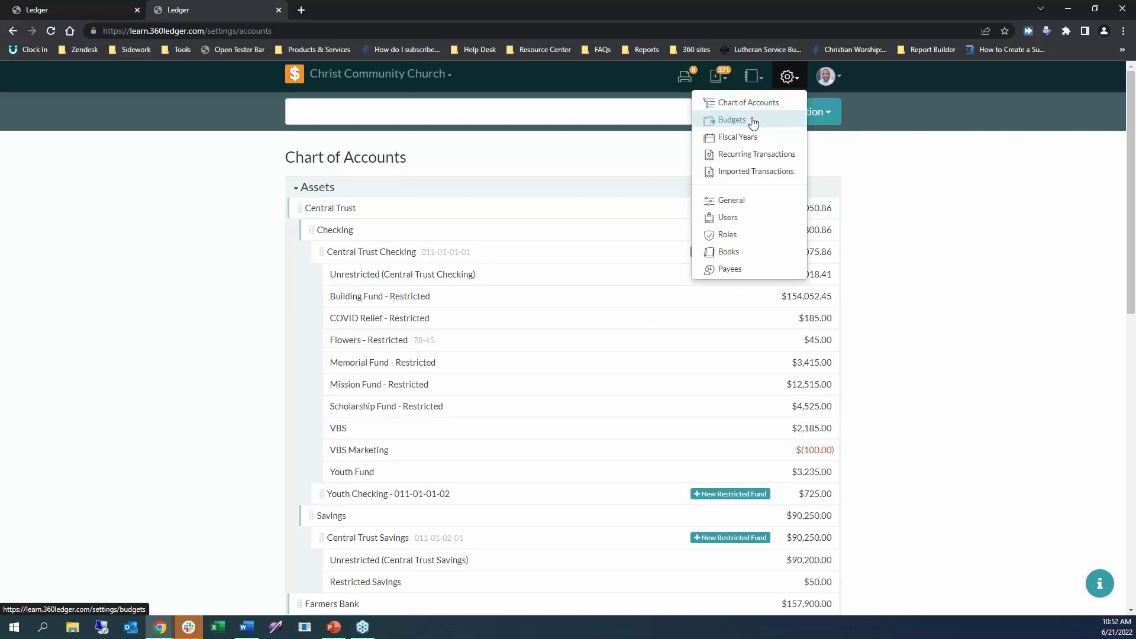
pyautogui.click(752, 121)
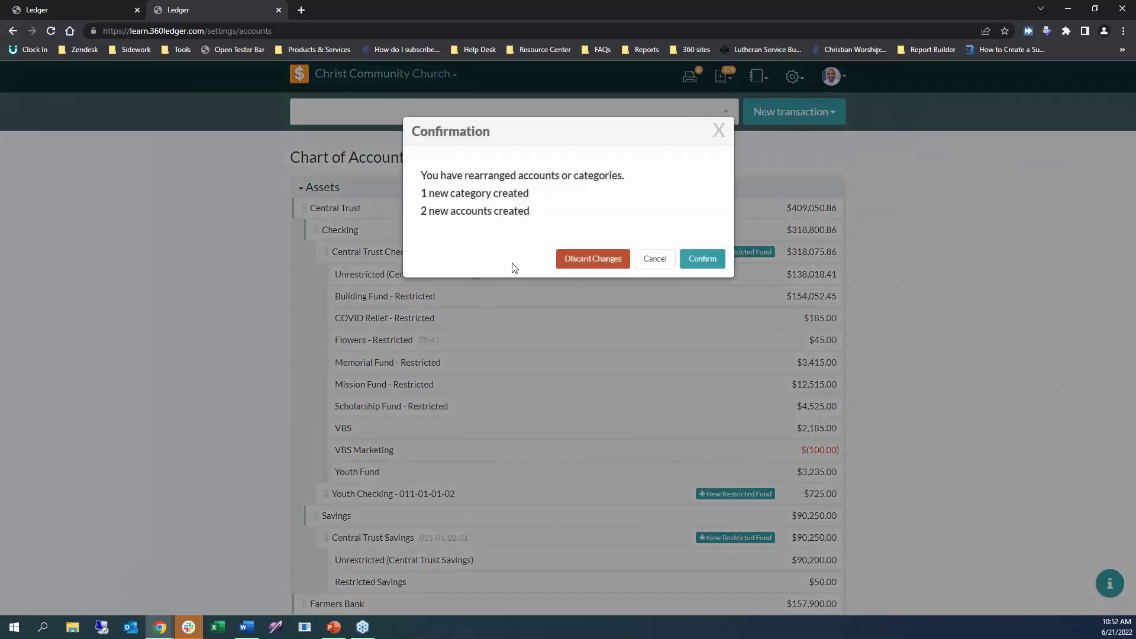
# Save the chart of accounts changes and confirm them while going to Budgets.
pyautogui.click(718, 131)
pyautogui.scroll(-10, 603, 366)
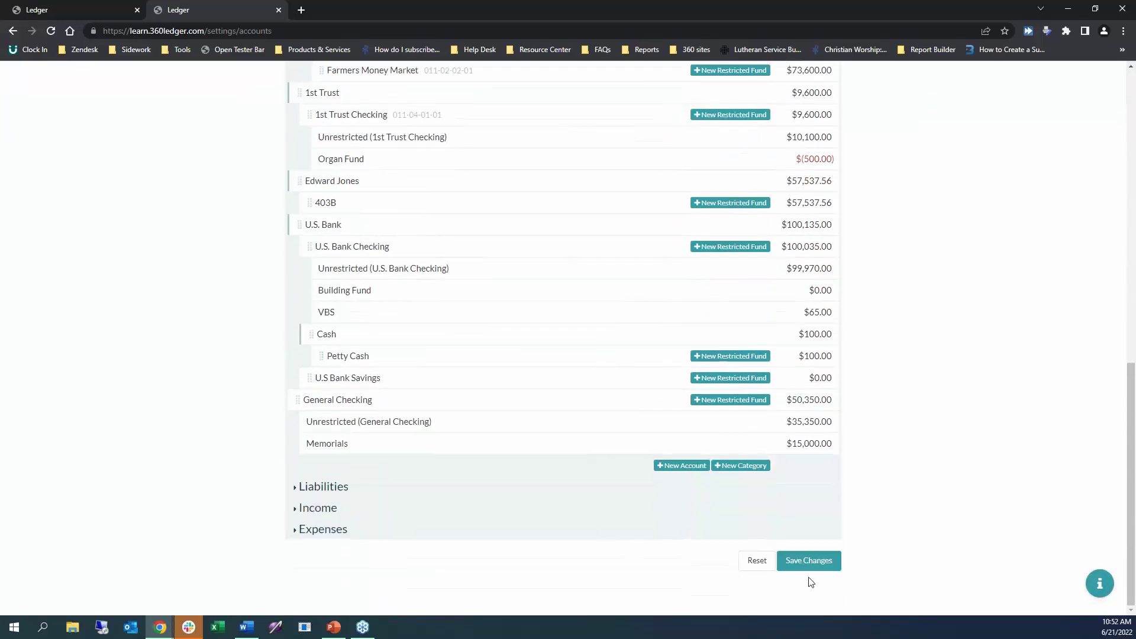
pyautogui.click(818, 570)
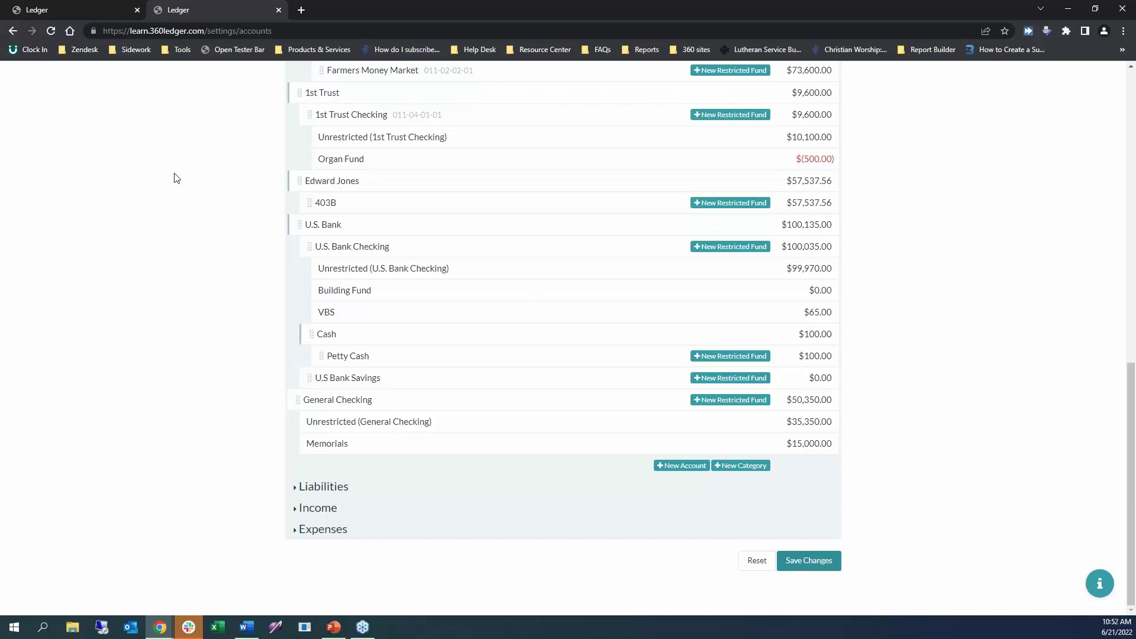
pyautogui.scroll(10, 969, 408)
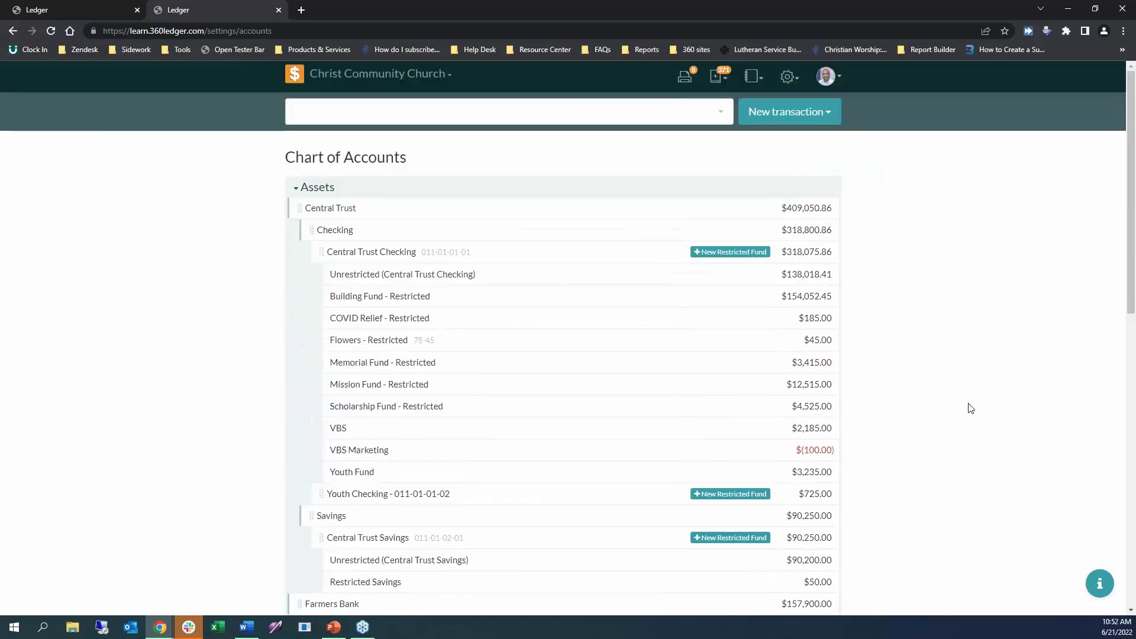
pyautogui.click(788, 76)
pyautogui.click(762, 121)
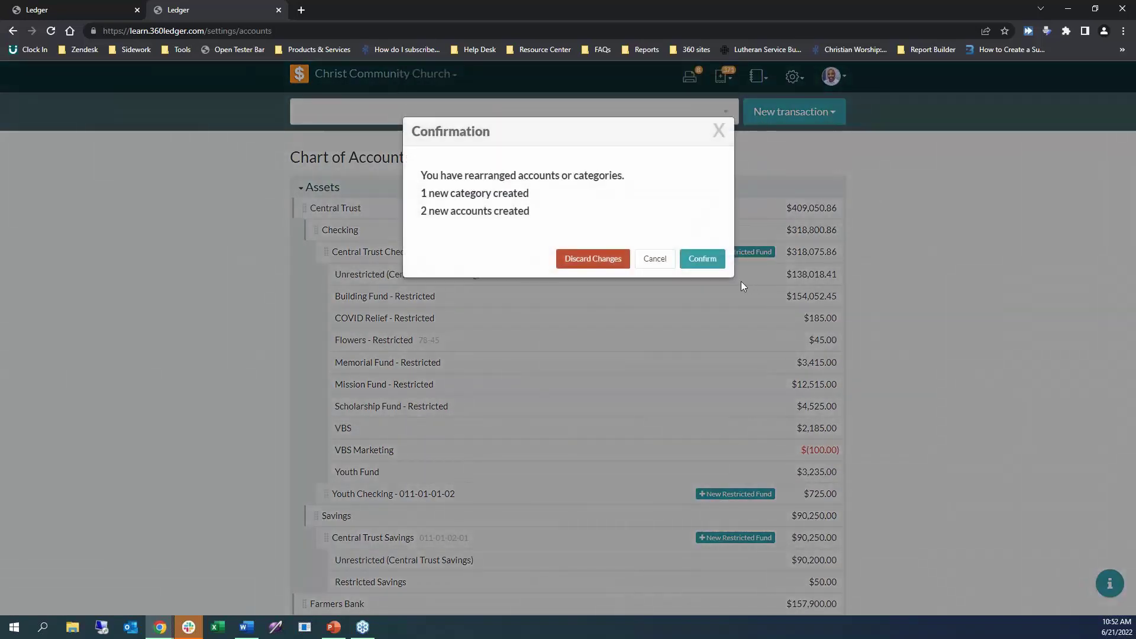
pyautogui.click(695, 260)
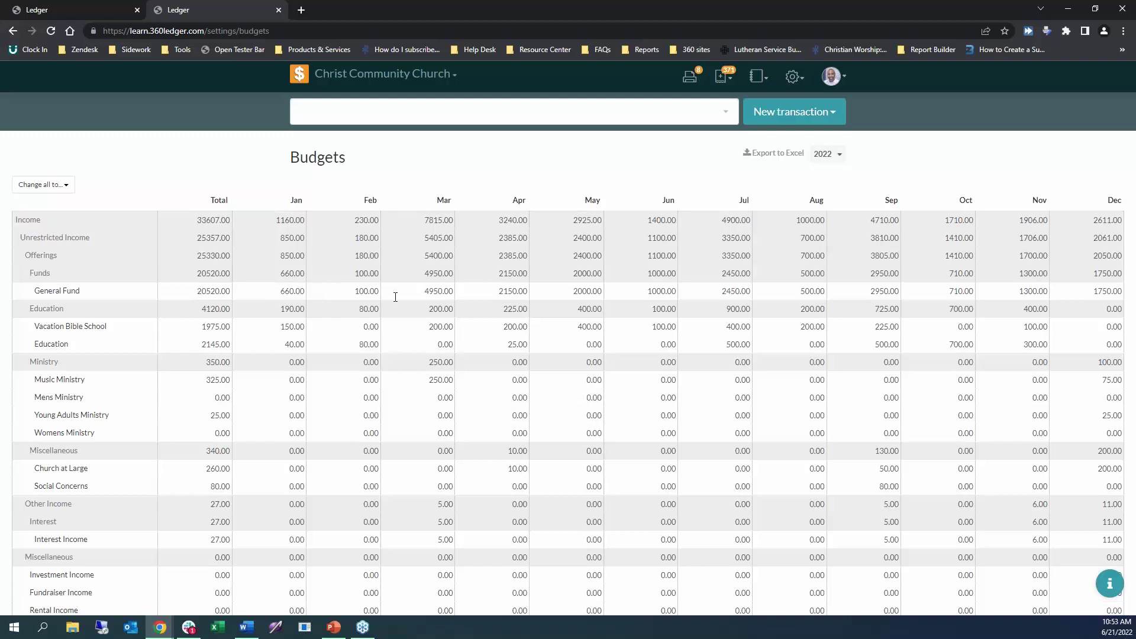
# Open the General Fund's 20520.00 yearly total for editing.
pyautogui.click(196, 291)
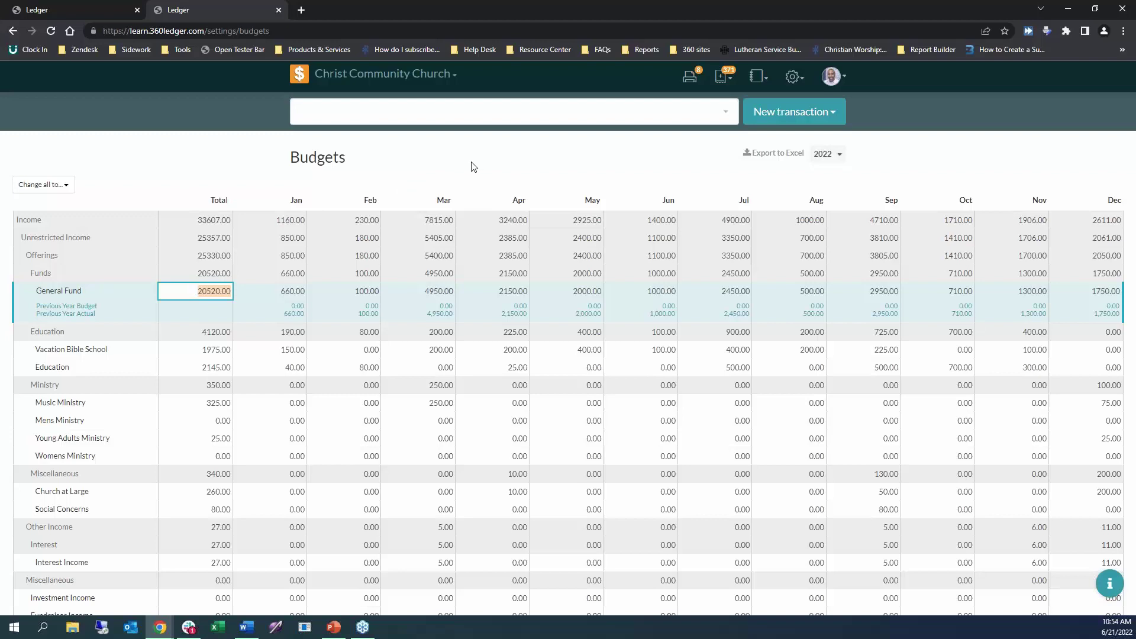
# Enter 21600 as the General Fund total, then set Feb to 600 and Mar to 2000.
pyautogui.write('21600')
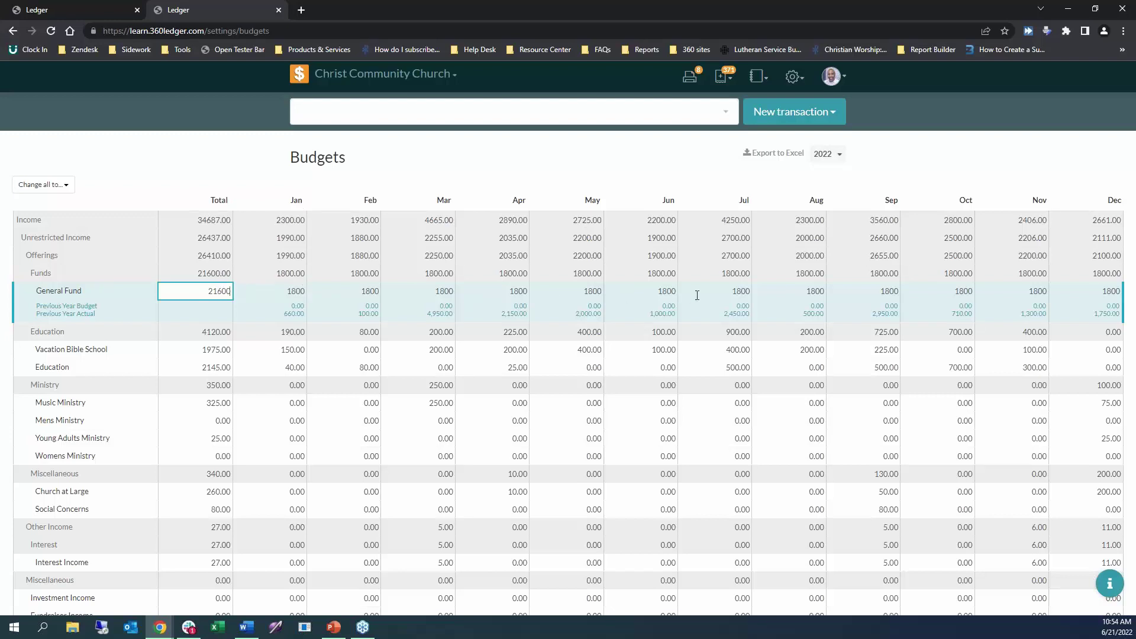
pyautogui.click(360, 291)
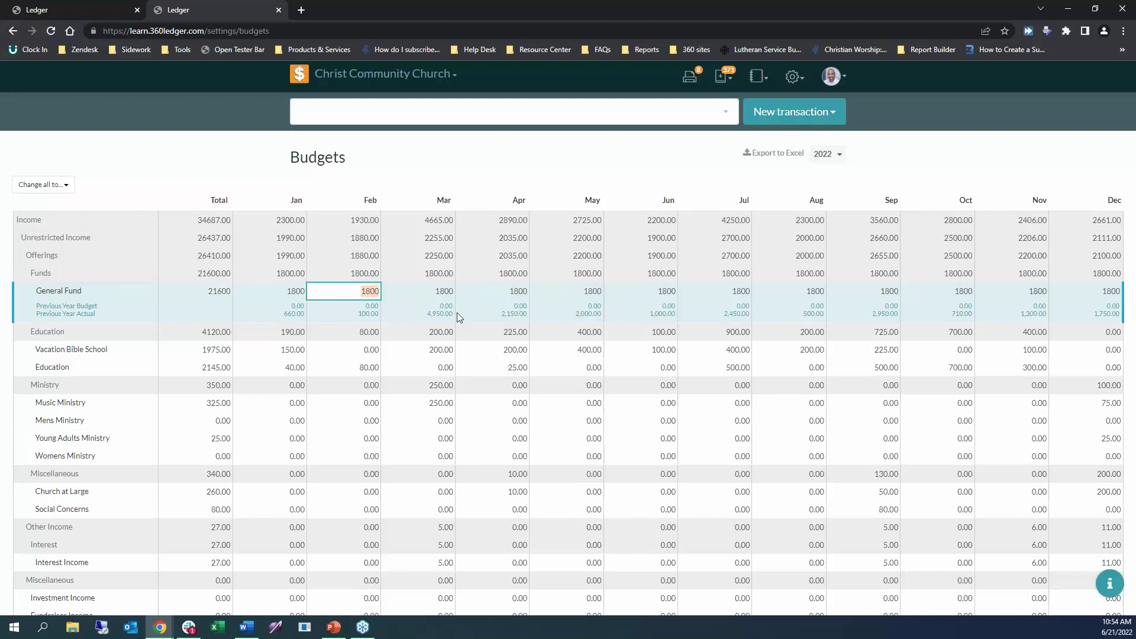
pyautogui.write('600')
pyautogui.click(439, 293)
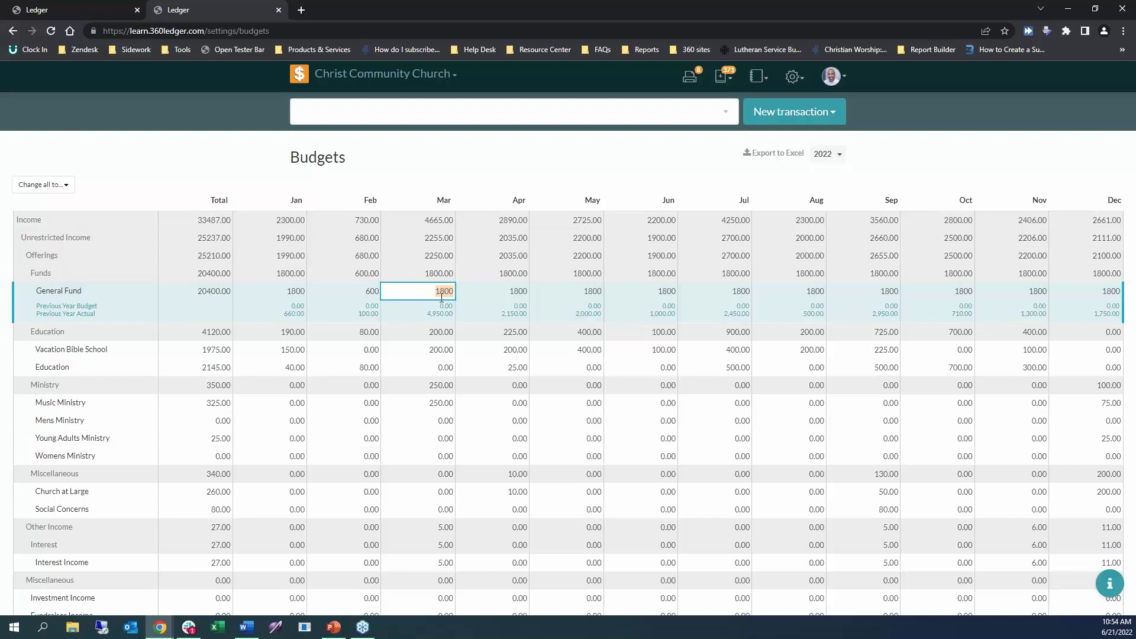
pyautogui.write('20')
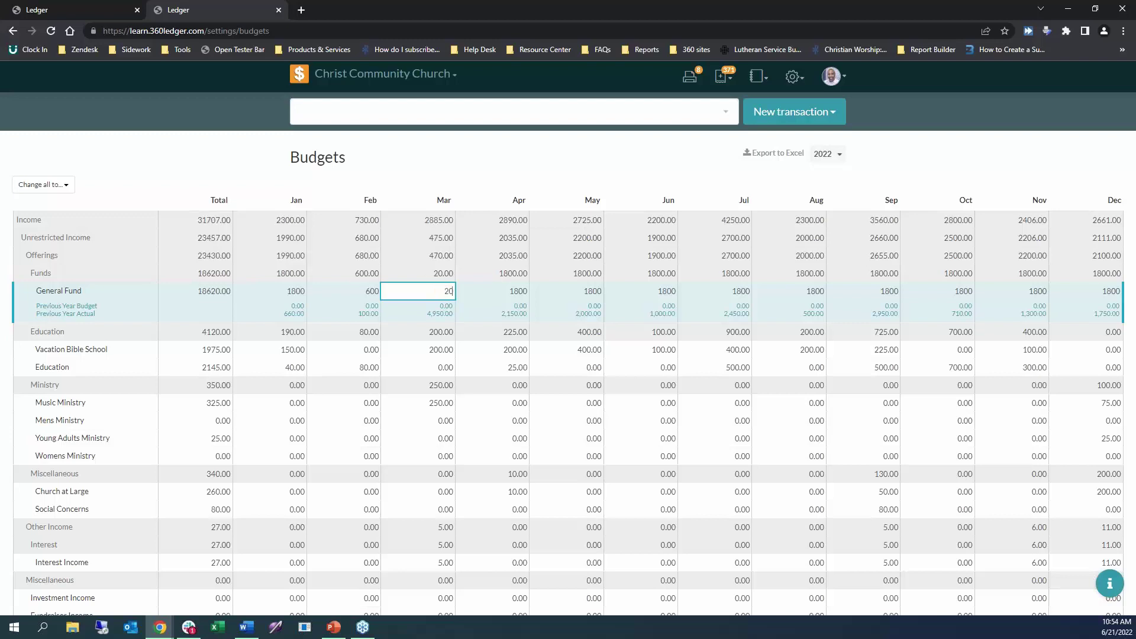
pyautogui.write('00')
pyautogui.press('Tab')
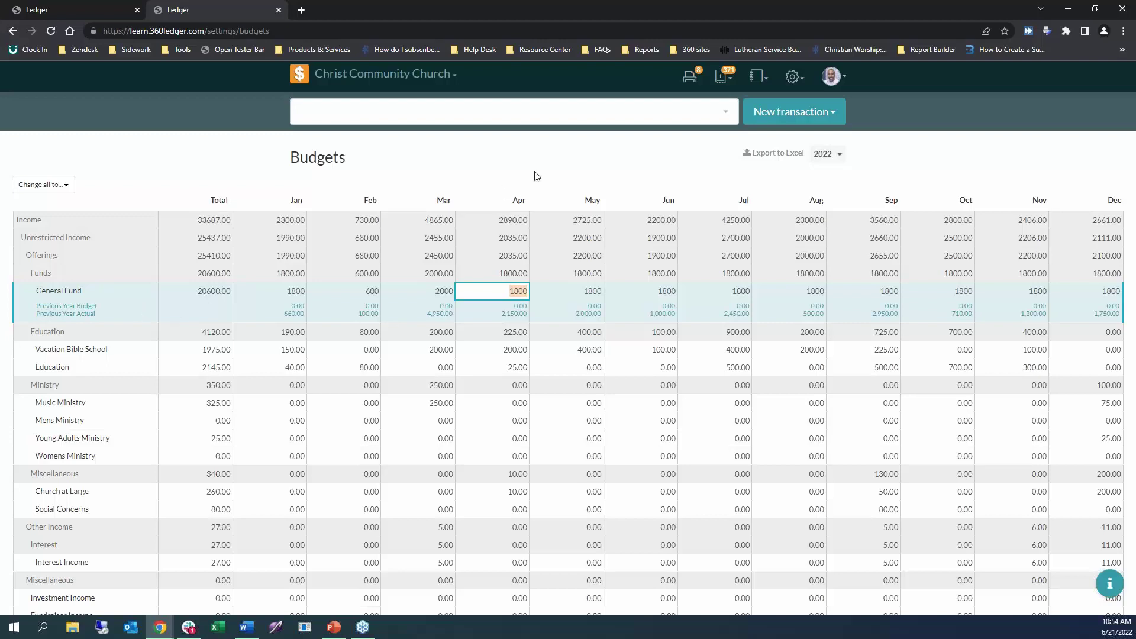
pyautogui.click(561, 161)
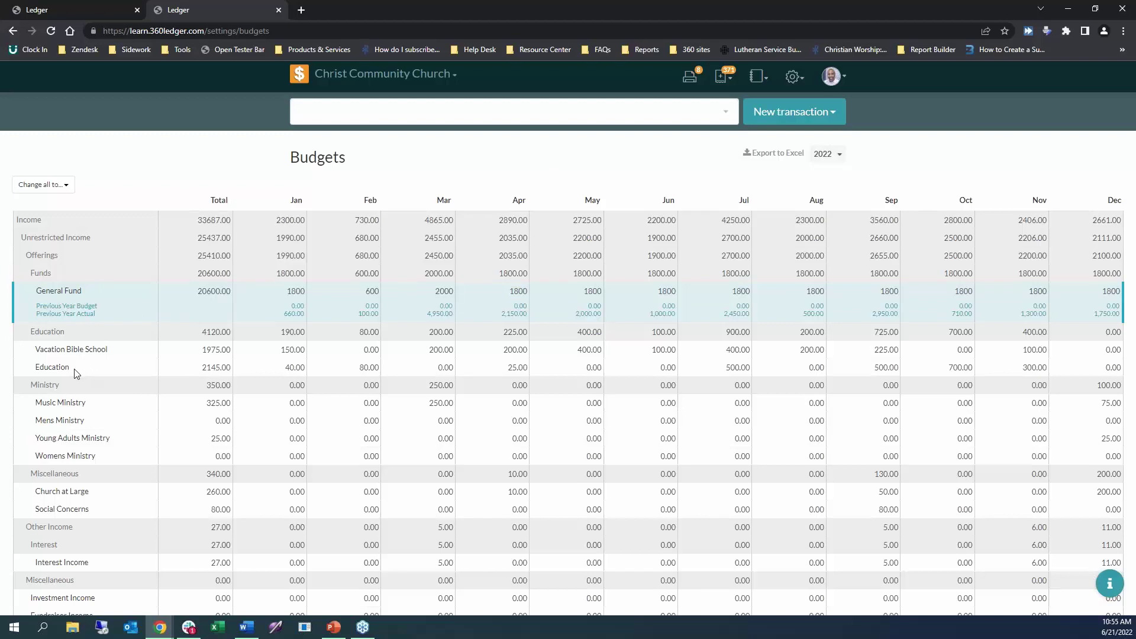
# Open the Education budget row and fill its months with last year's actual amounts, totalling 2145.00.
pyautogui.click(191, 368)
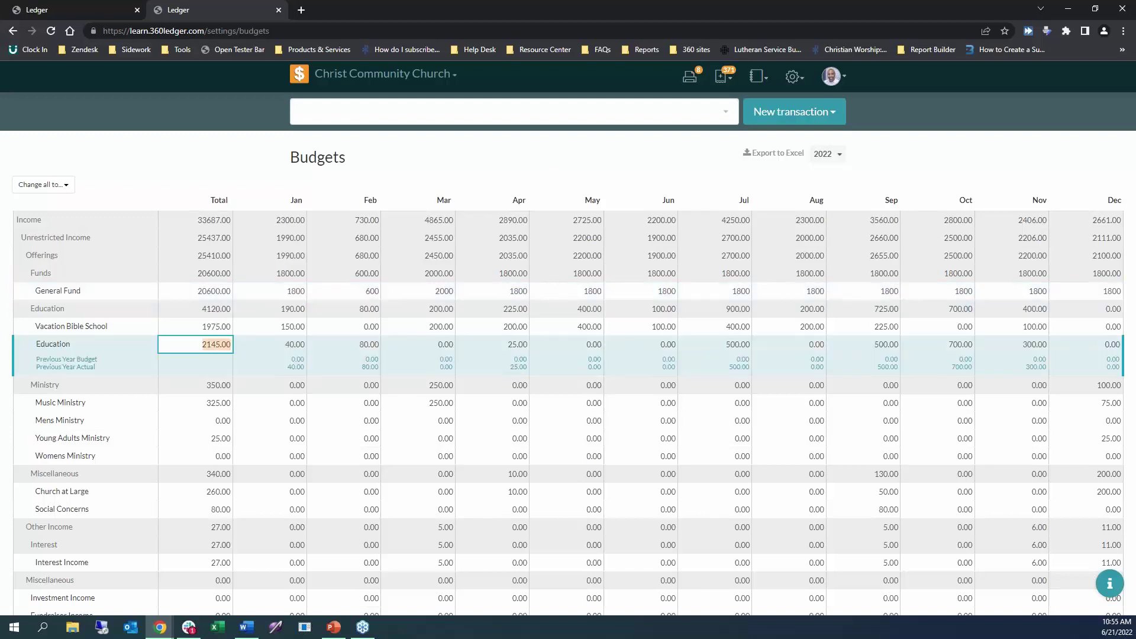
pyautogui.click(64, 360)
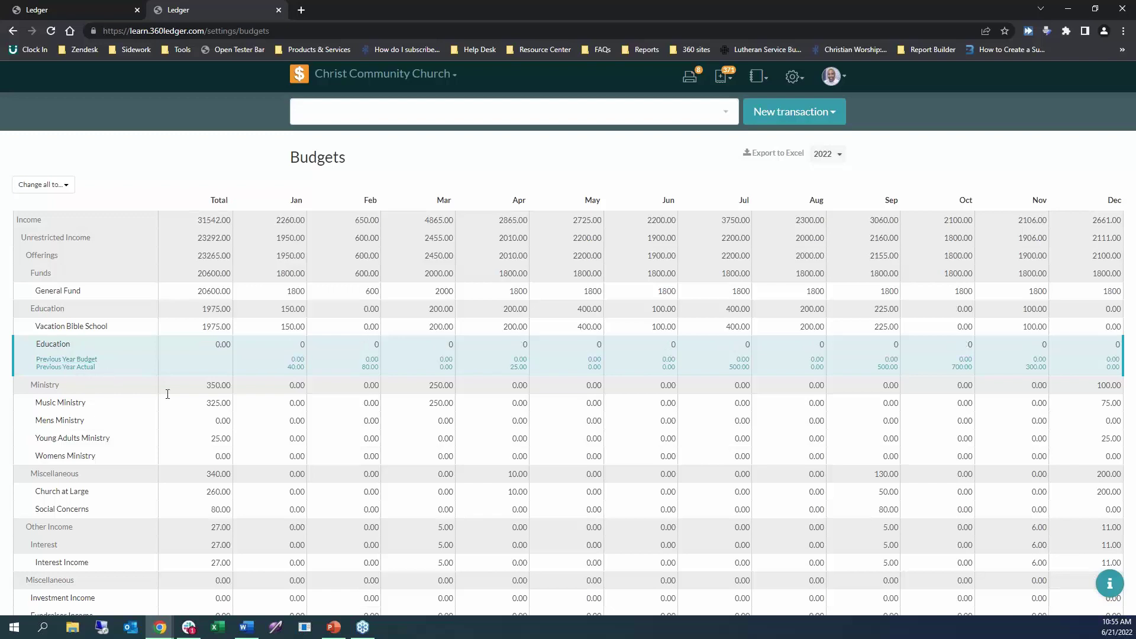
pyautogui.click(71, 367)
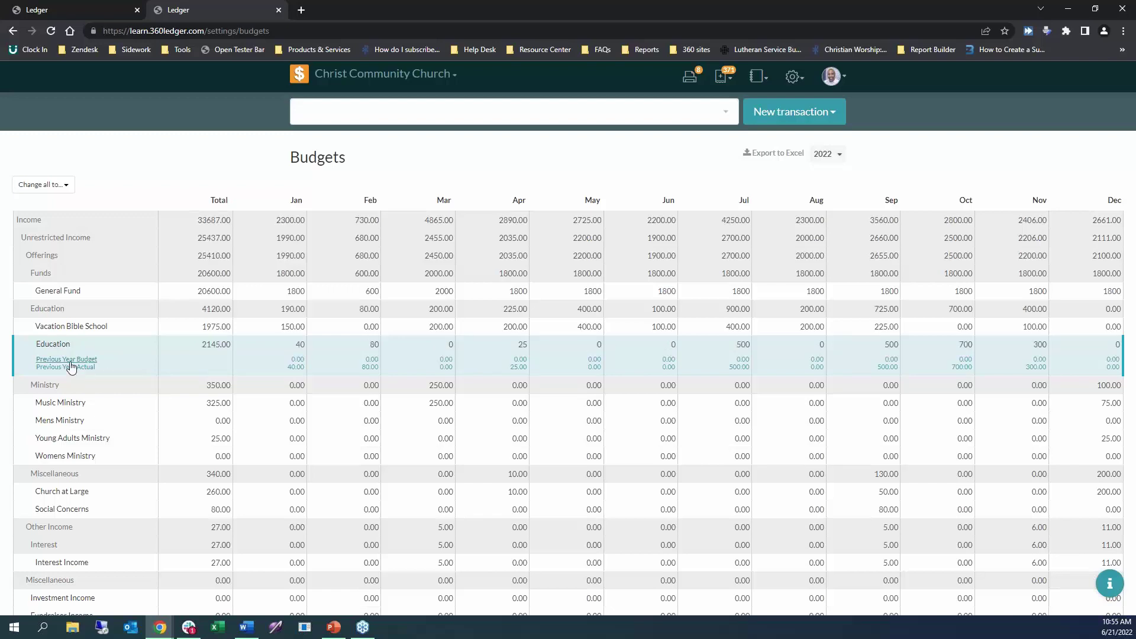
pyautogui.click(83, 361)
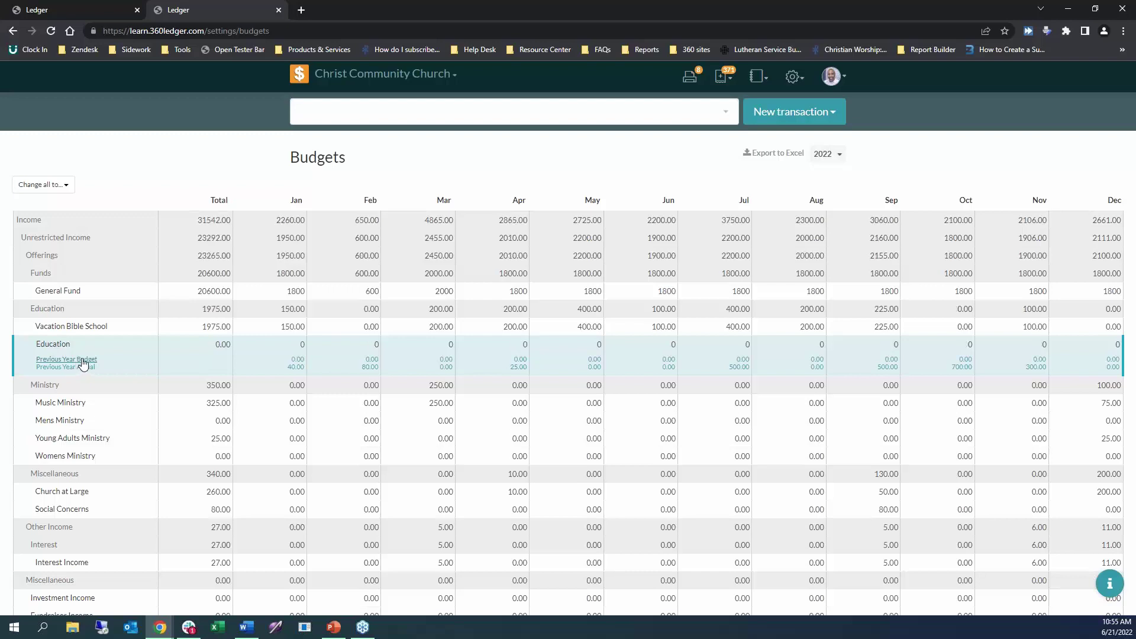
pyautogui.click(72, 368)
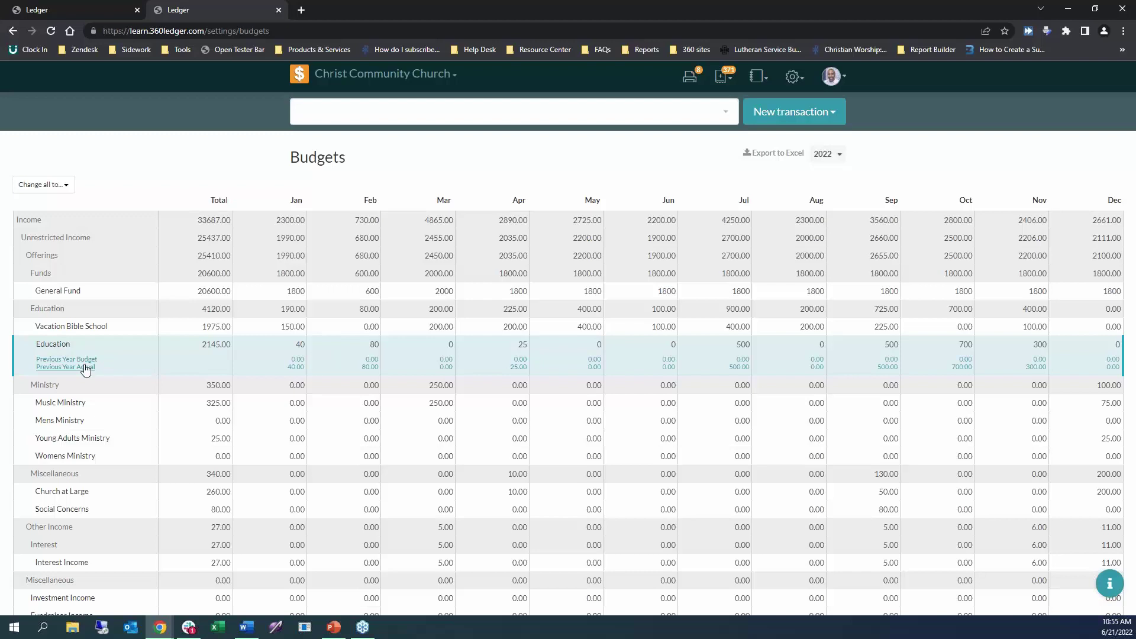
pyautogui.click(69, 186)
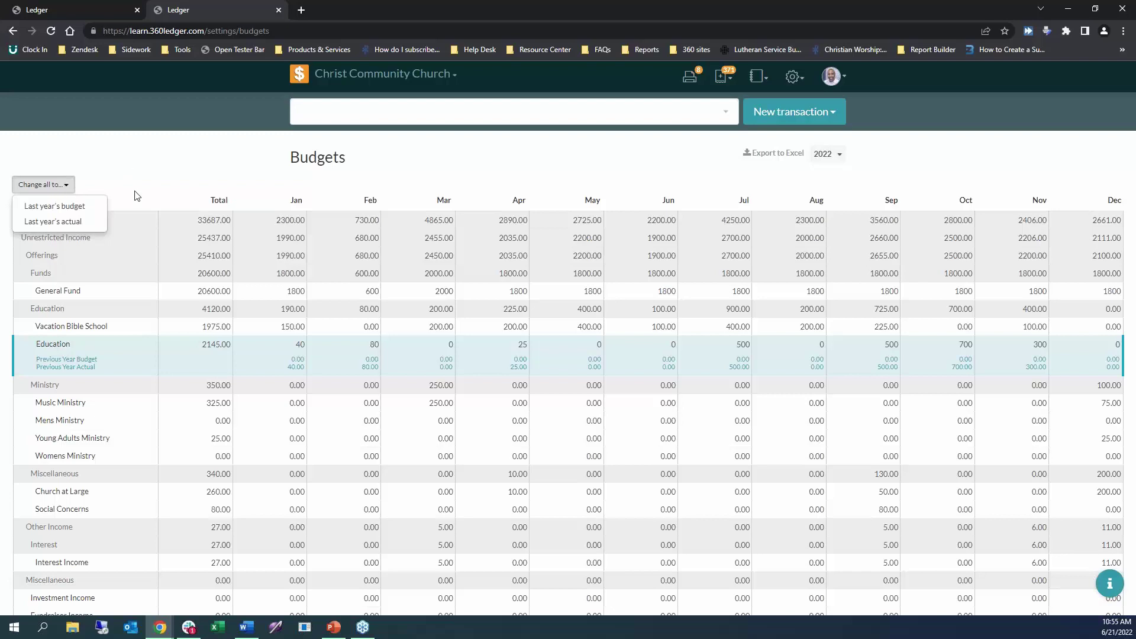
# Change all budget lines to last year's budget, then to last year's actuals, and reload the page.
pyautogui.click(84, 213)
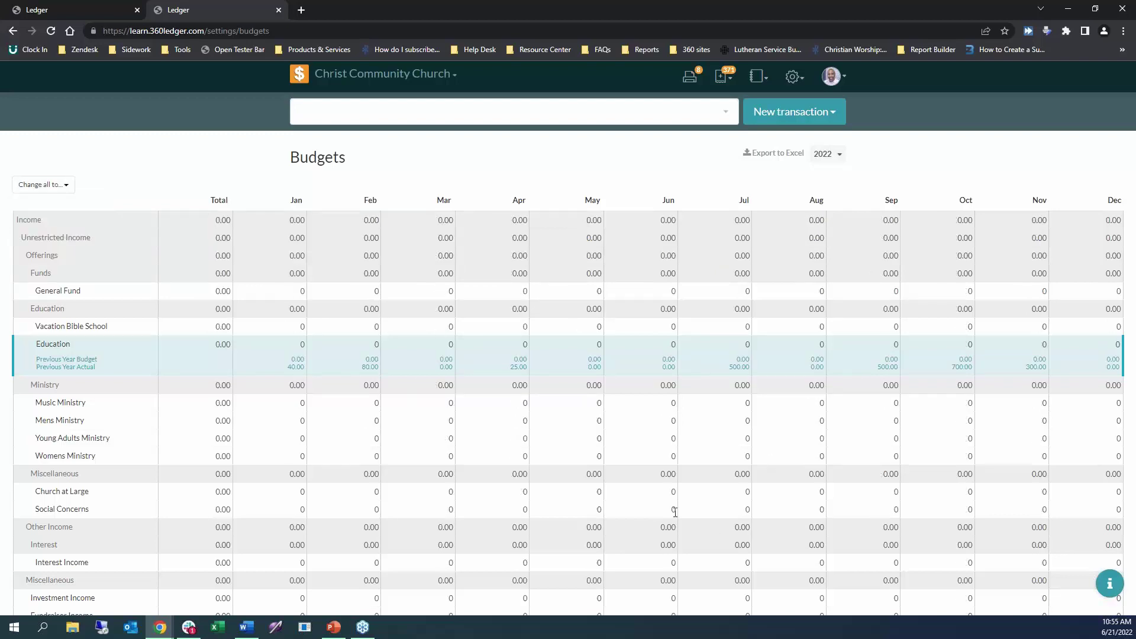
pyautogui.click(39, 186)
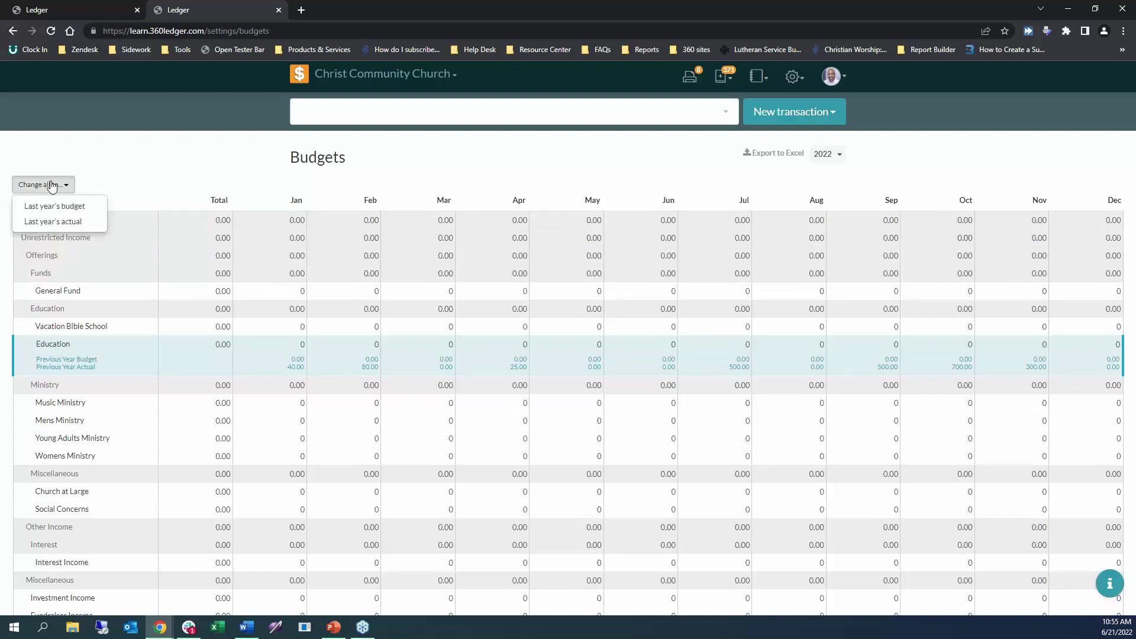
pyautogui.click(87, 221)
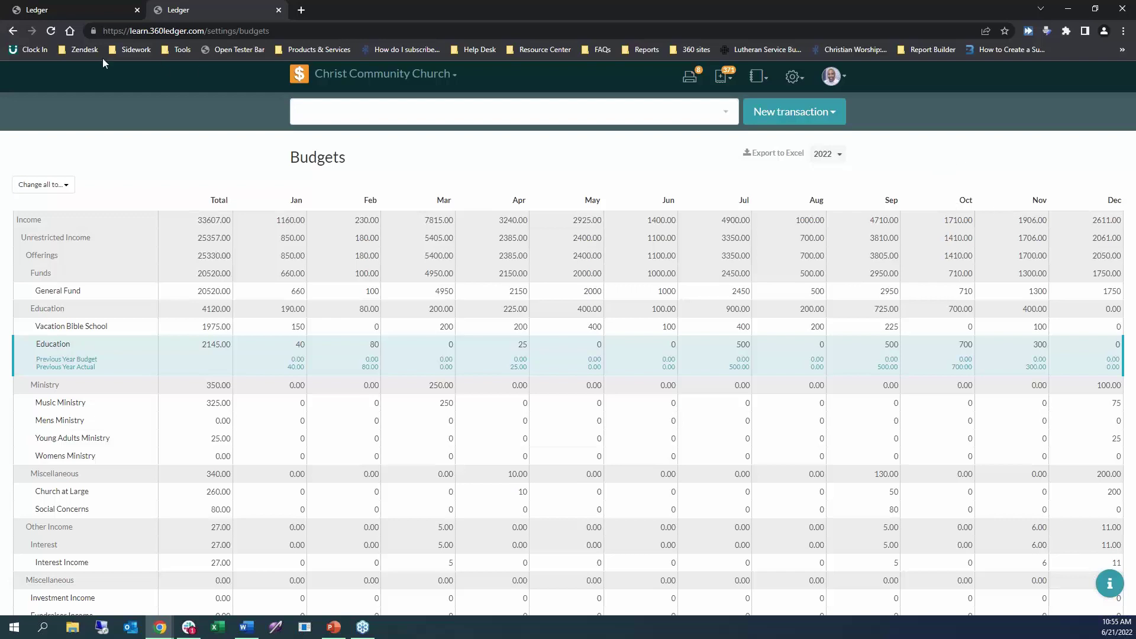
pyautogui.click(51, 30)
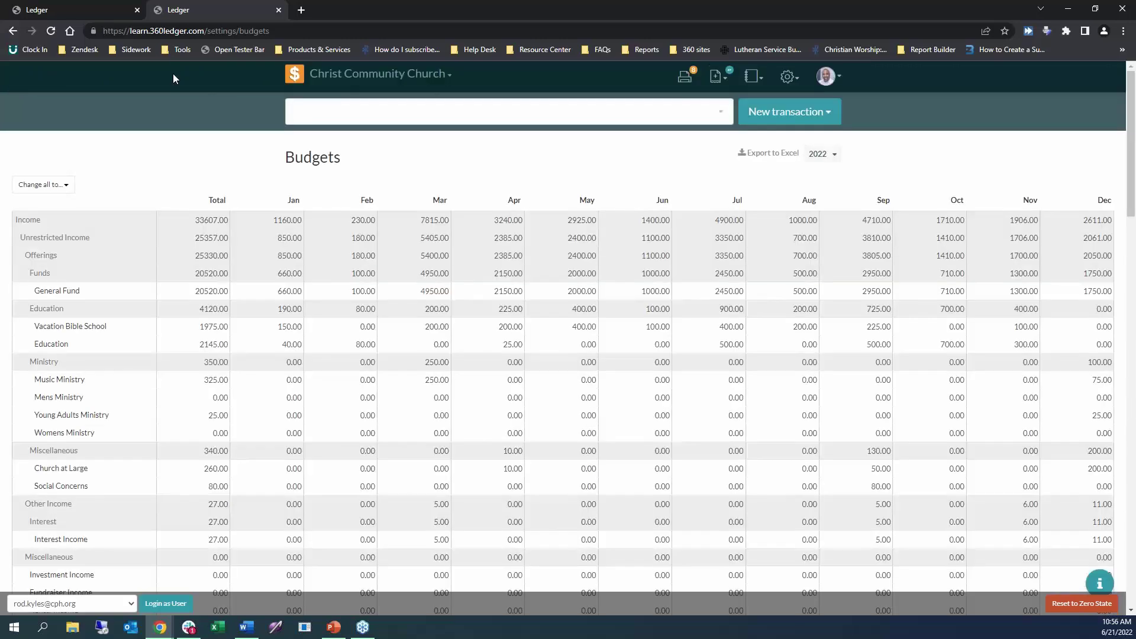
# Close the tester bar from the Tools bookmark folder.
pyautogui.click(172, 51)
pyautogui.click(173, 68)
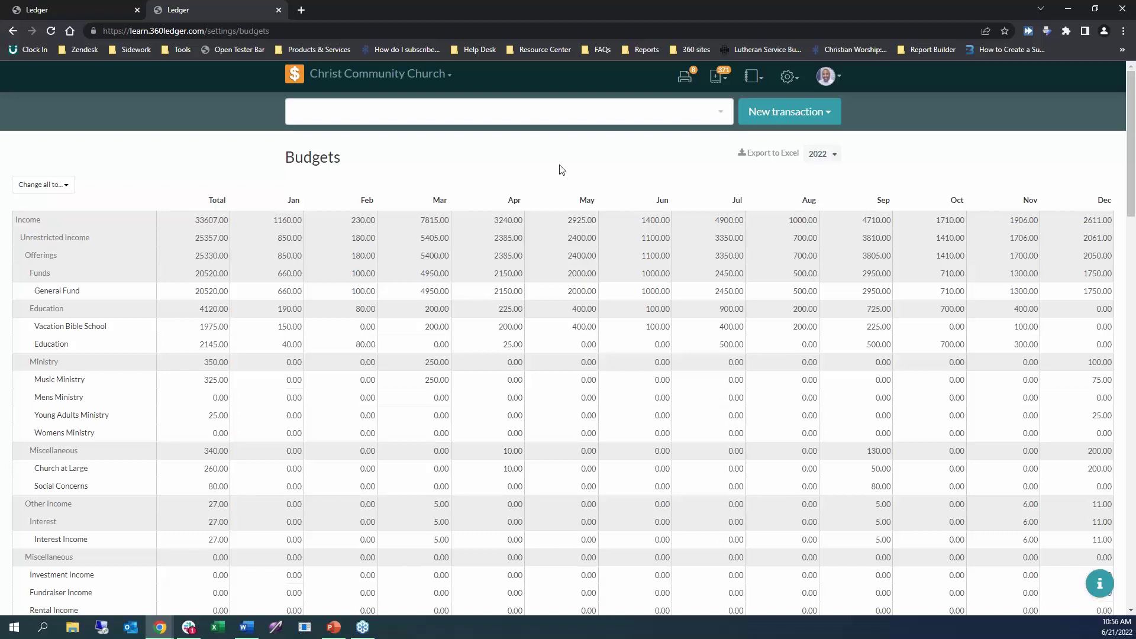
# Export the budgets to budgets.xlsx and open it in Excel, editable and maximized.
pyautogui.click(758, 155)
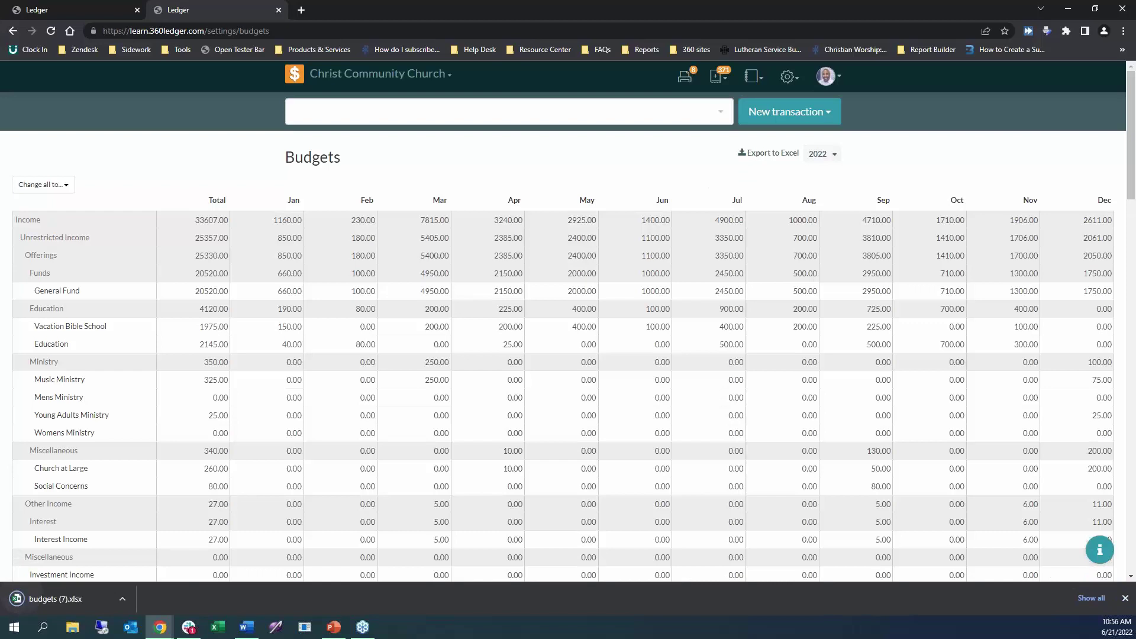
pyautogui.click(55, 599)
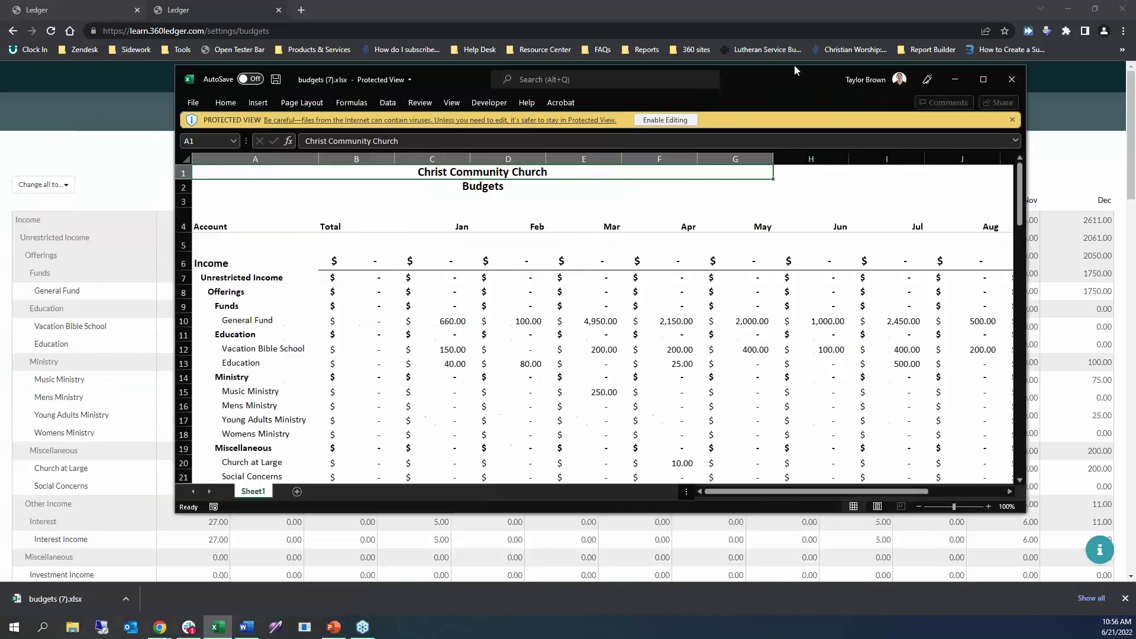
pyautogui.click(667, 112)
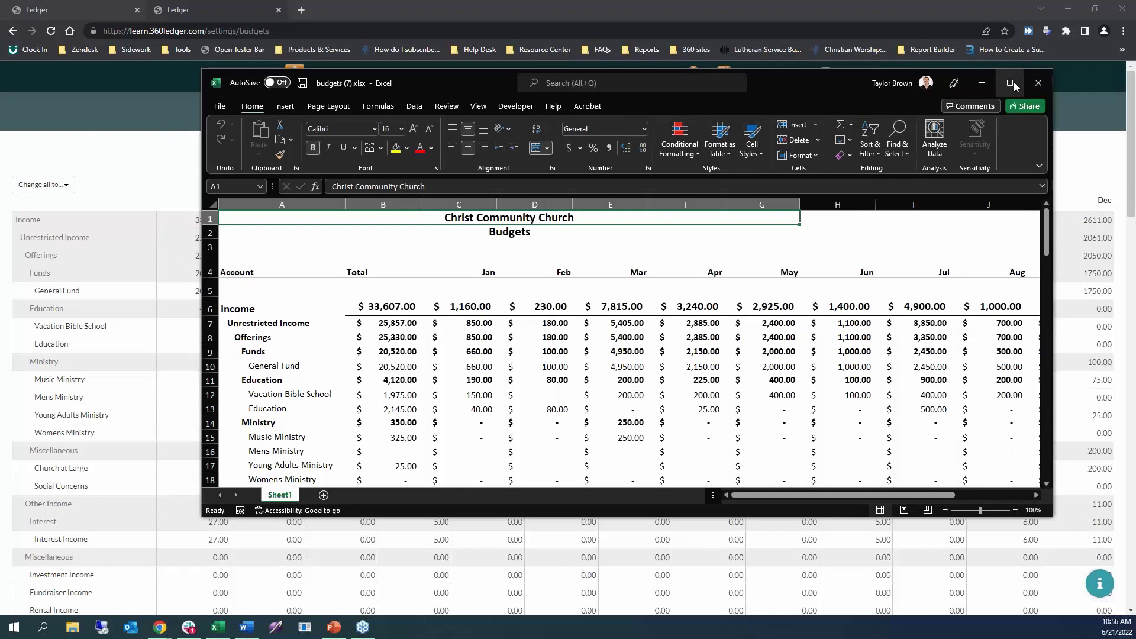
pyautogui.click(1010, 83)
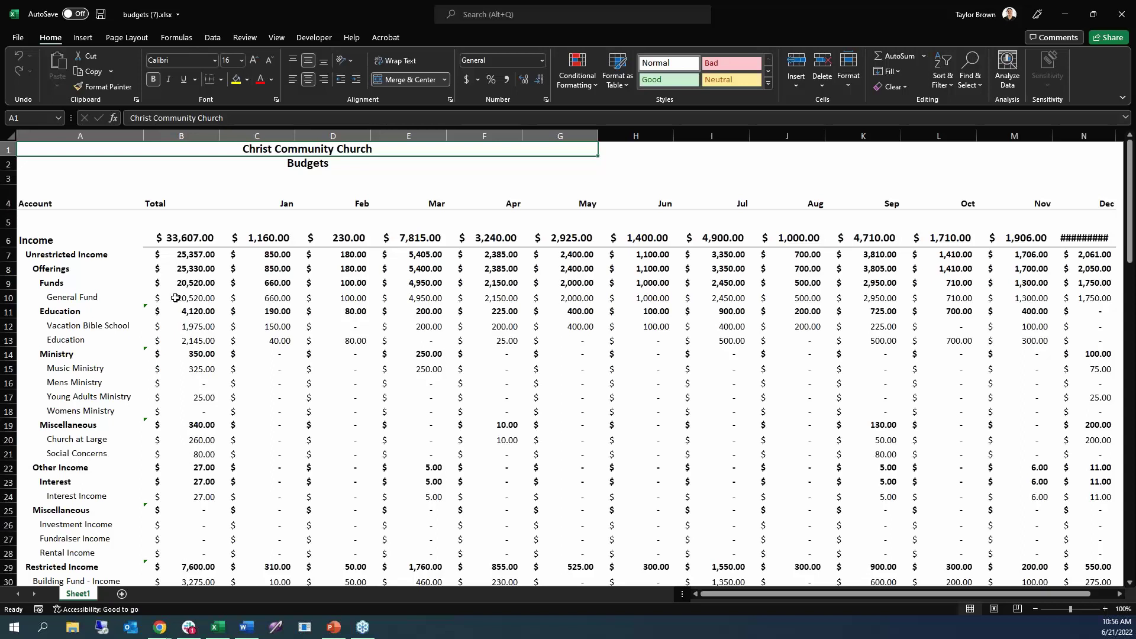
# Set the General Fund total in cell B10 to 25000.
pyautogui.click(191, 285)
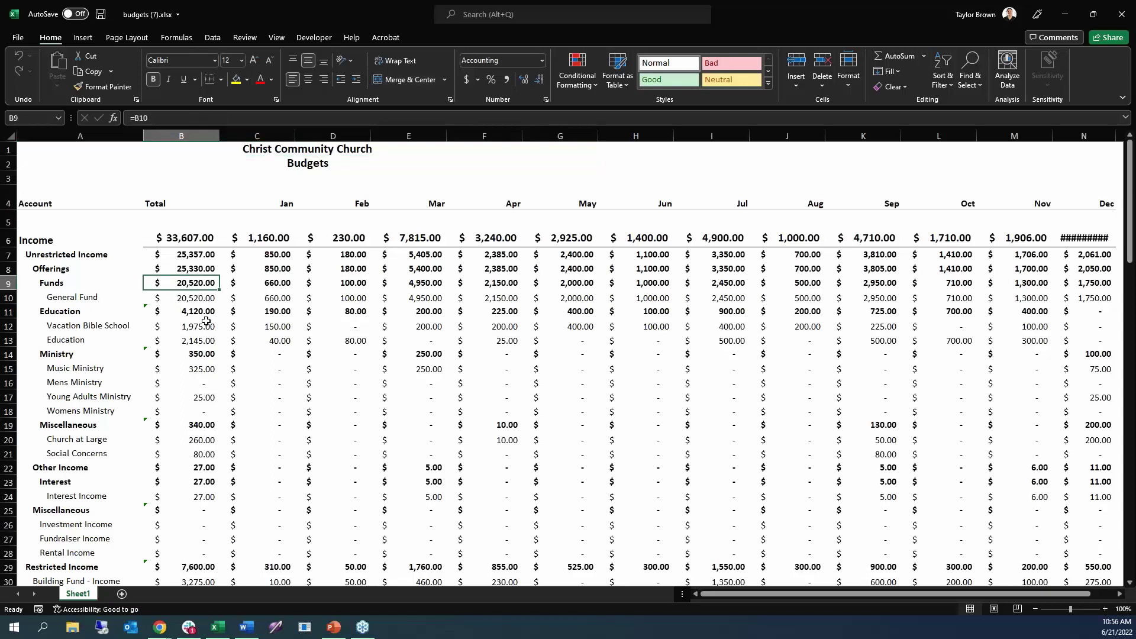
pyautogui.click(187, 297)
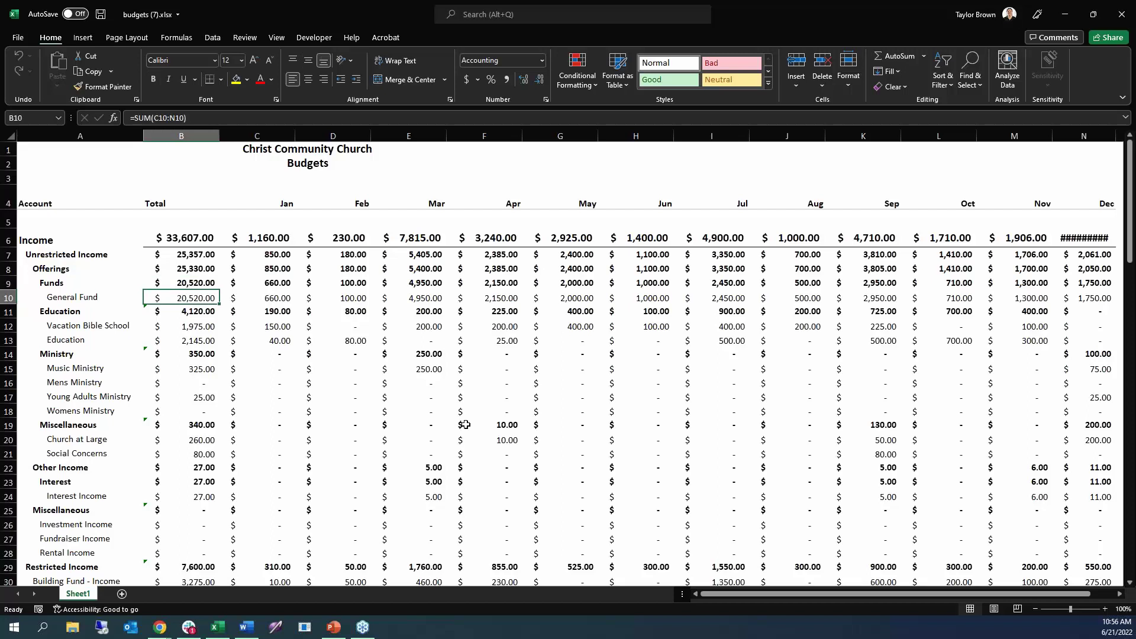
pyautogui.write('25')
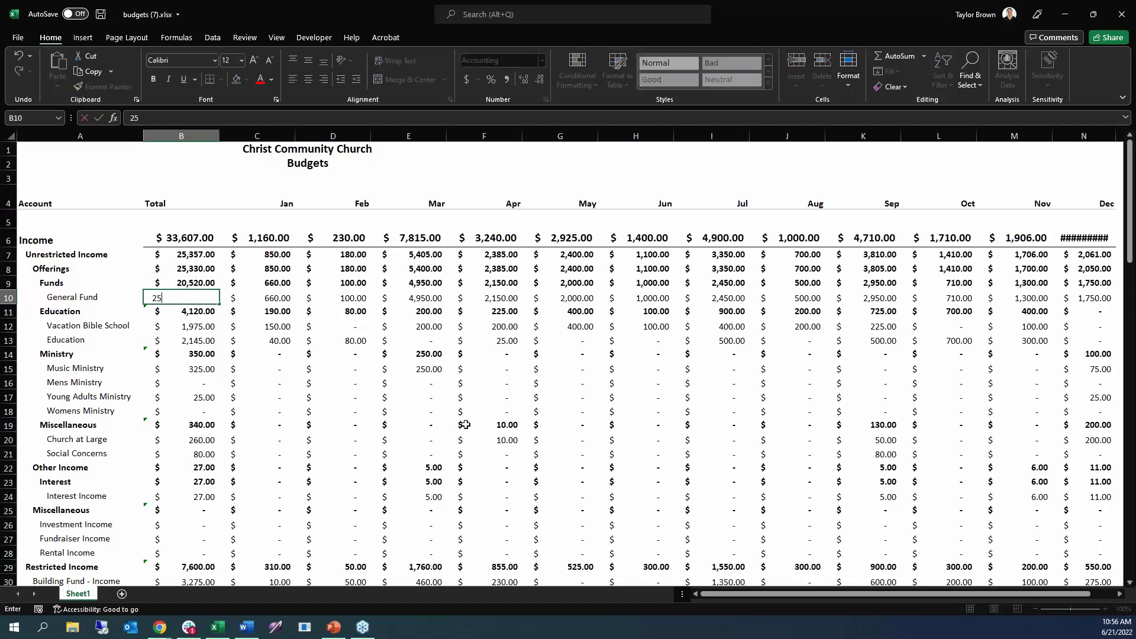
pyautogui.write('000')
pyautogui.click(316, 358)
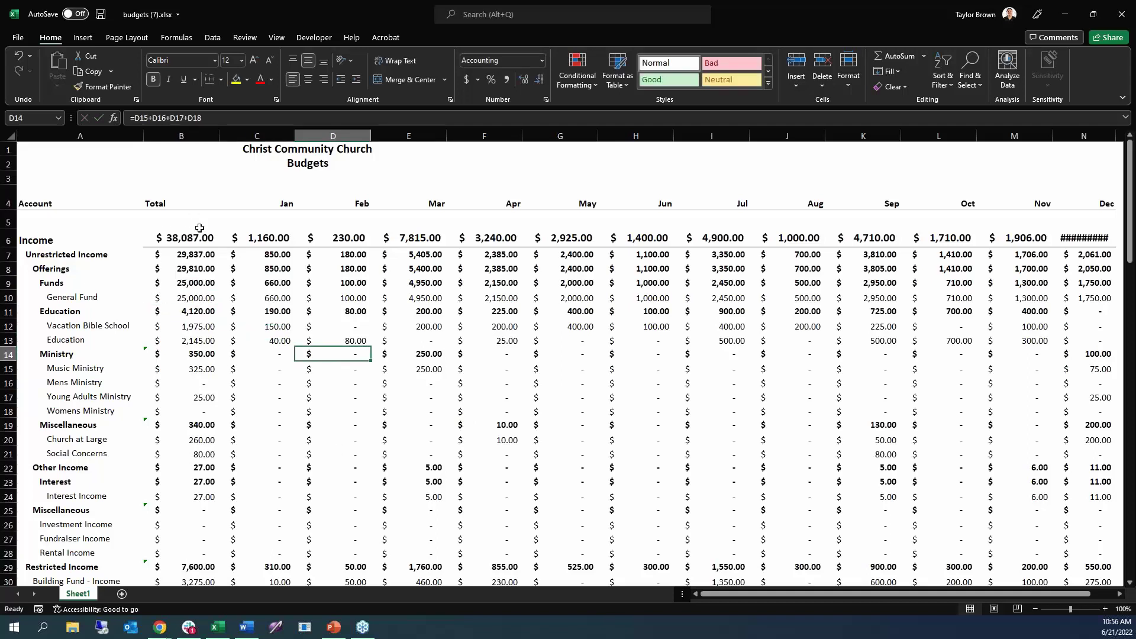
# Copy the entire sheet and minimize Excel to return to the Budgets page.
pyautogui.rightClick(10, 136)
pyautogui.click(43, 163)
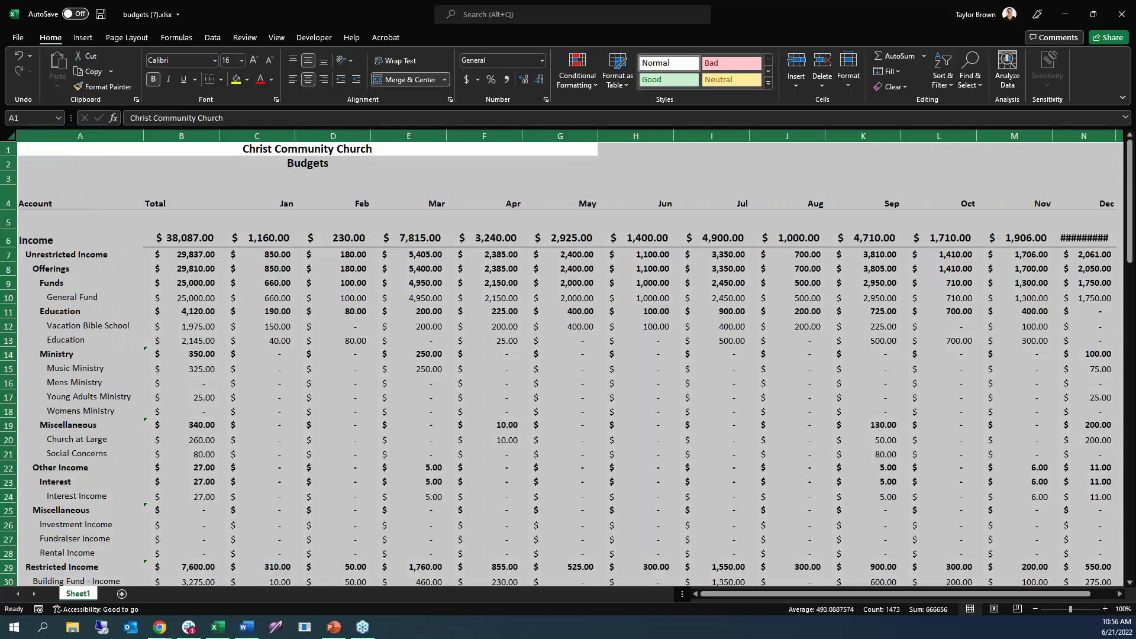
pyautogui.click(1072, 11)
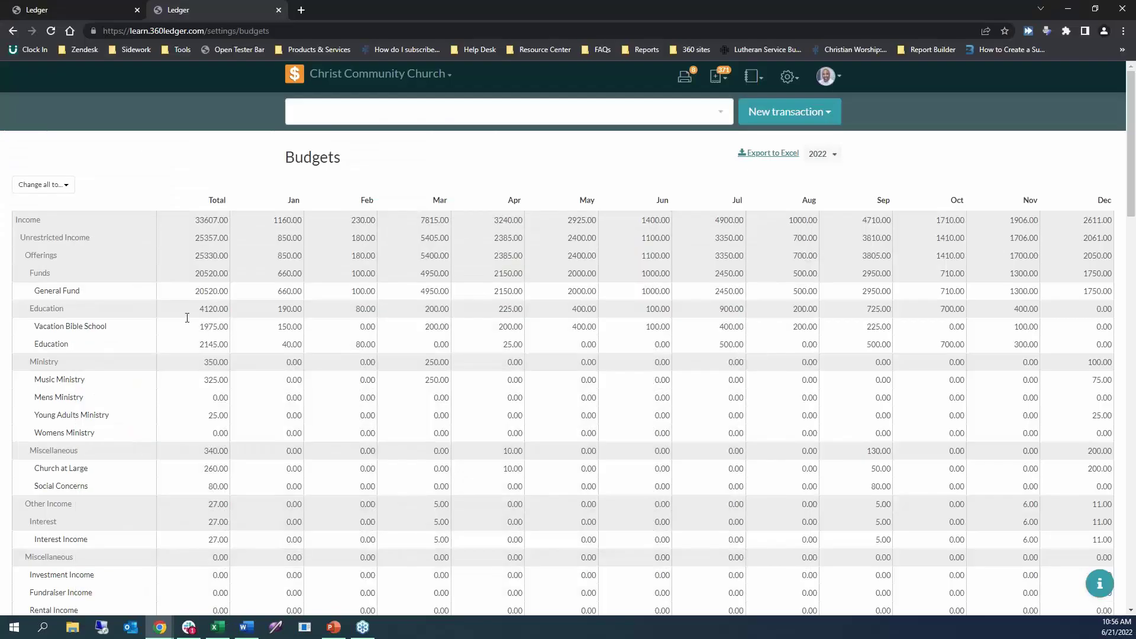
# Paste the copied Excel values into the budget grid at the General Fund total cell.
pyautogui.click(201, 290)
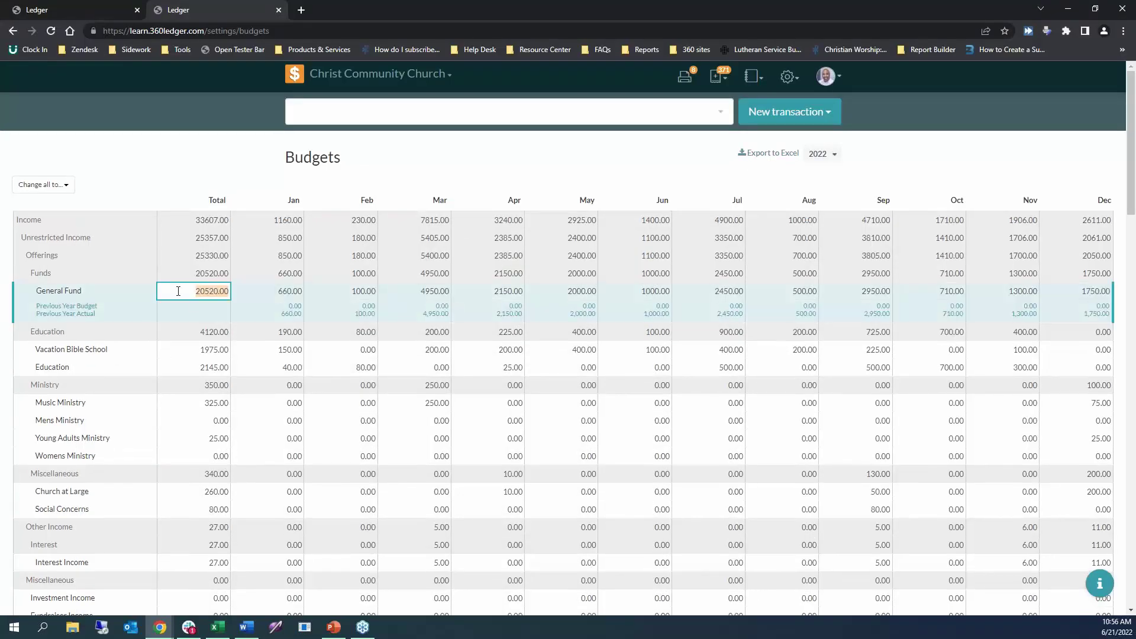
pyautogui.hotkey('ctrl', 'v')
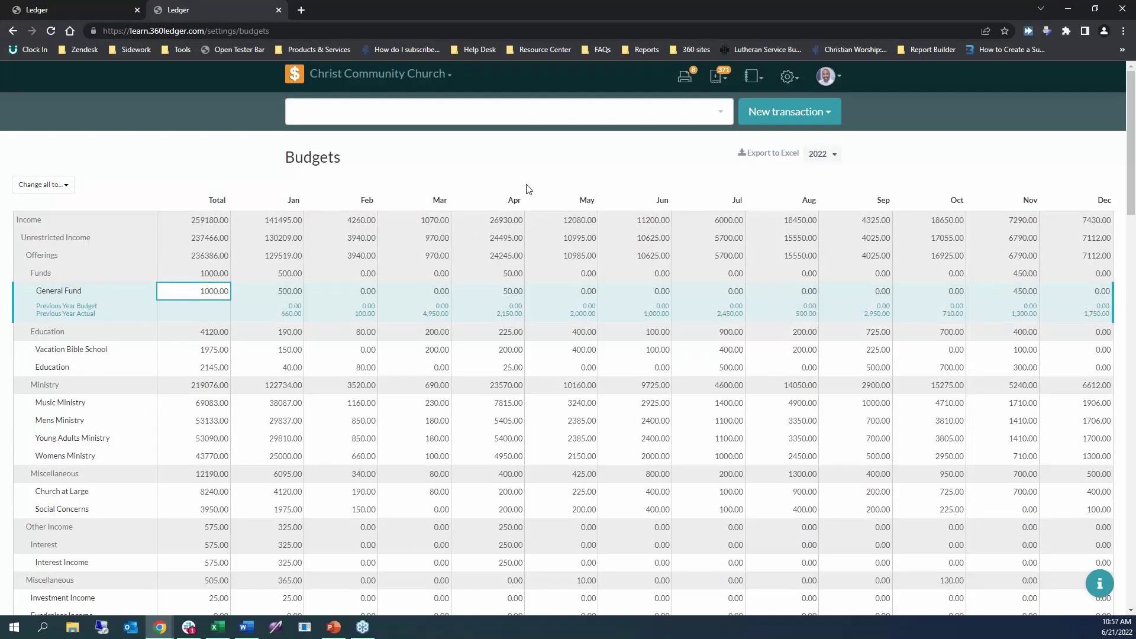
pyautogui.click(676, 185)
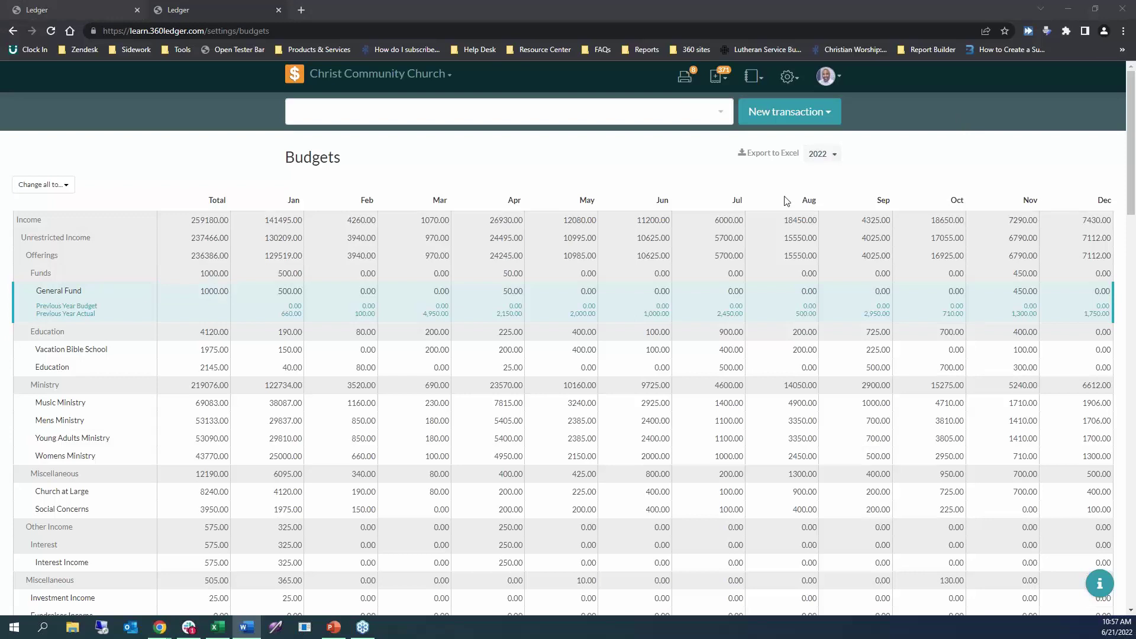
pyautogui.moveTo(1130, 199); pyautogui.dragTo(1128, 591)
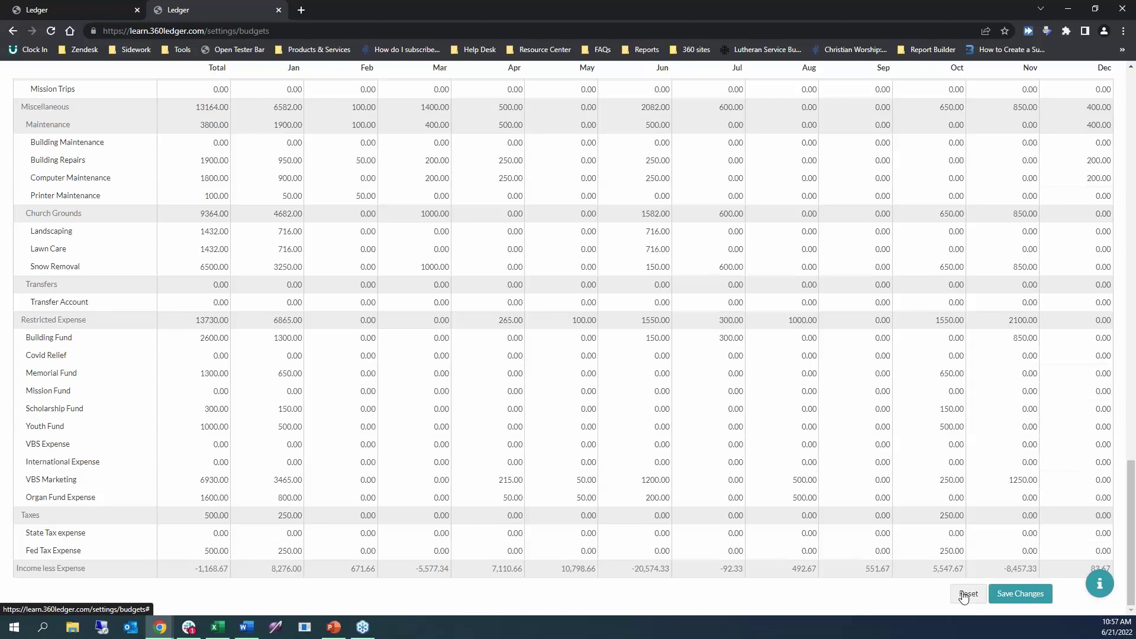
pyautogui.moveTo(1132, 534); pyautogui.dragTo(1132, 142)
pyautogui.click(795, 81)
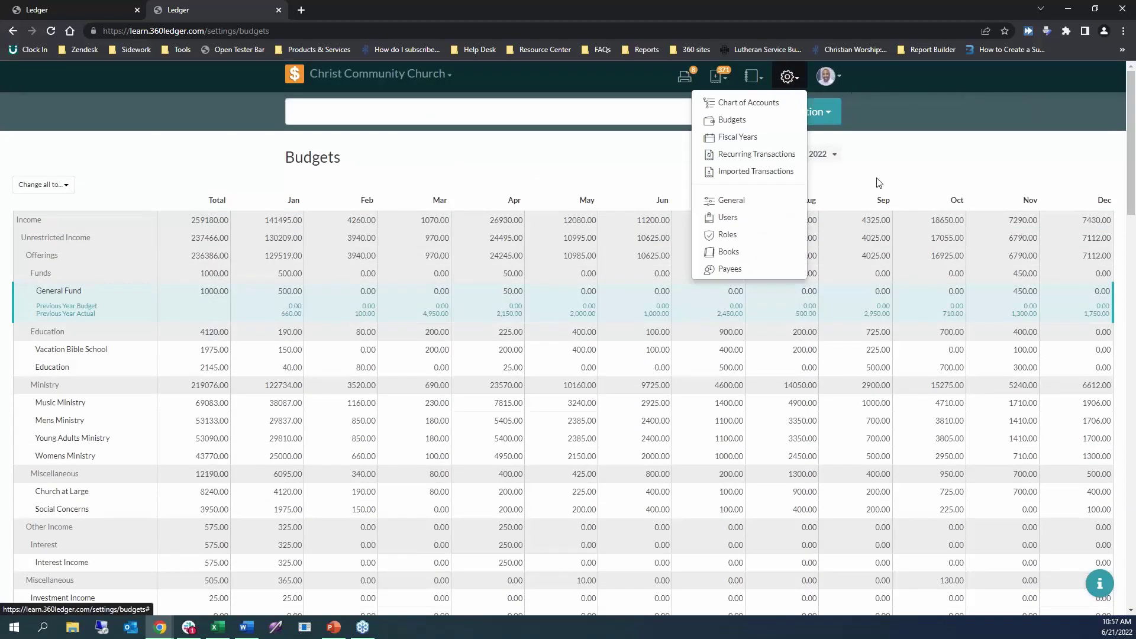
# Go to the Fiscal Years settings page and expand the next fiscal year's starting-month list.
pyautogui.click(737, 137)
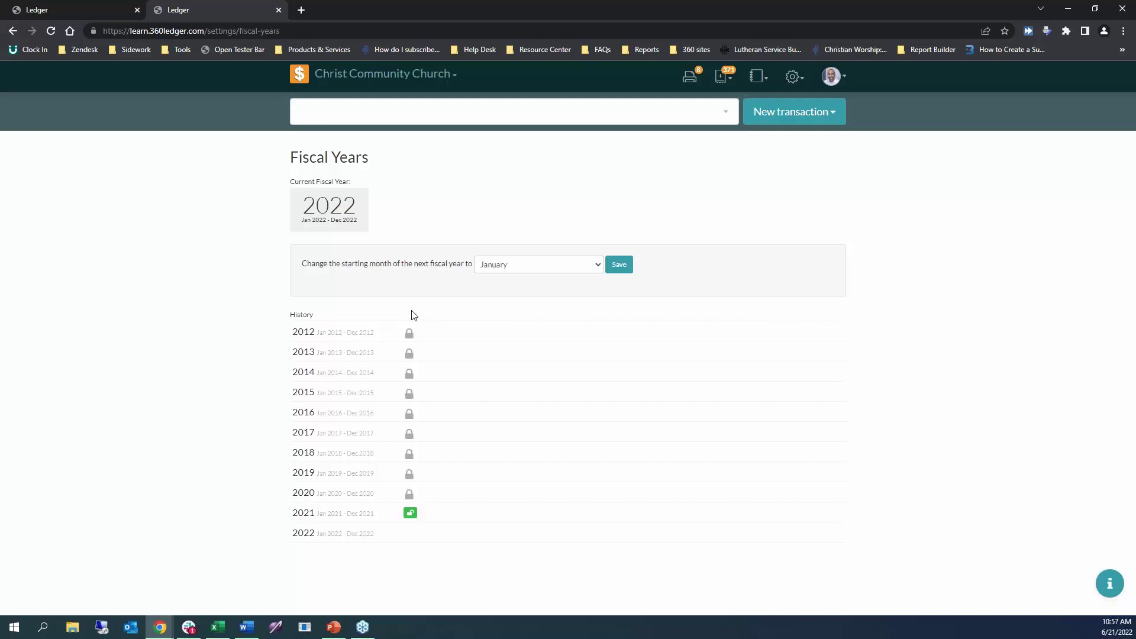
pyautogui.click(247, 627)
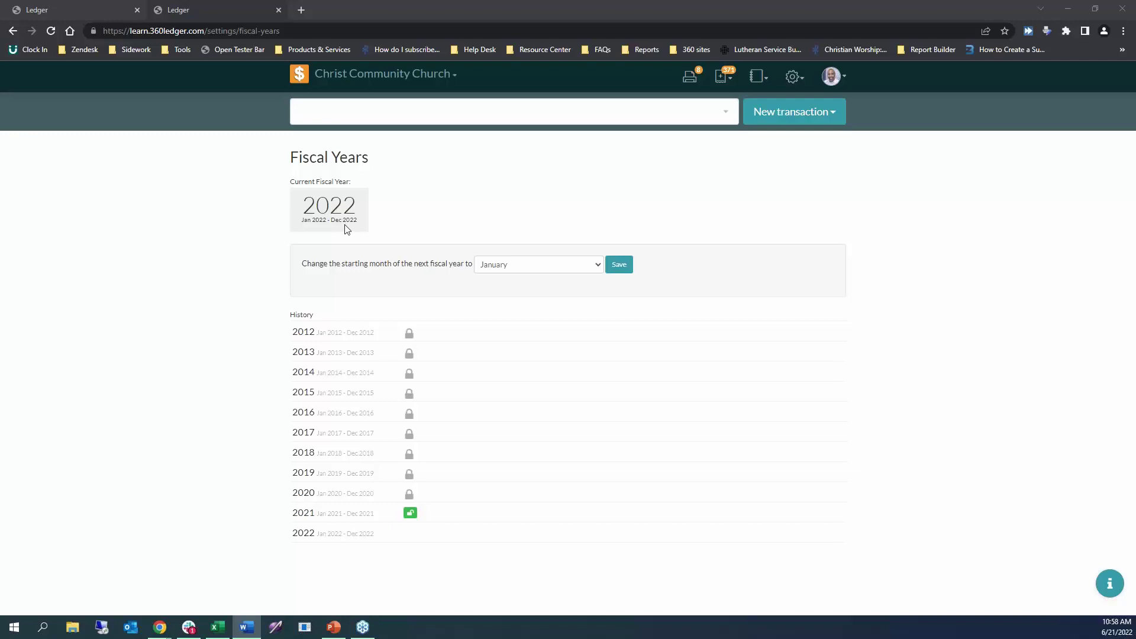
pyautogui.click(532, 266)
# Set June as the next fiscal year's starting month, then click fiscal year 2021's lock control.
pyautogui.click(492, 332)
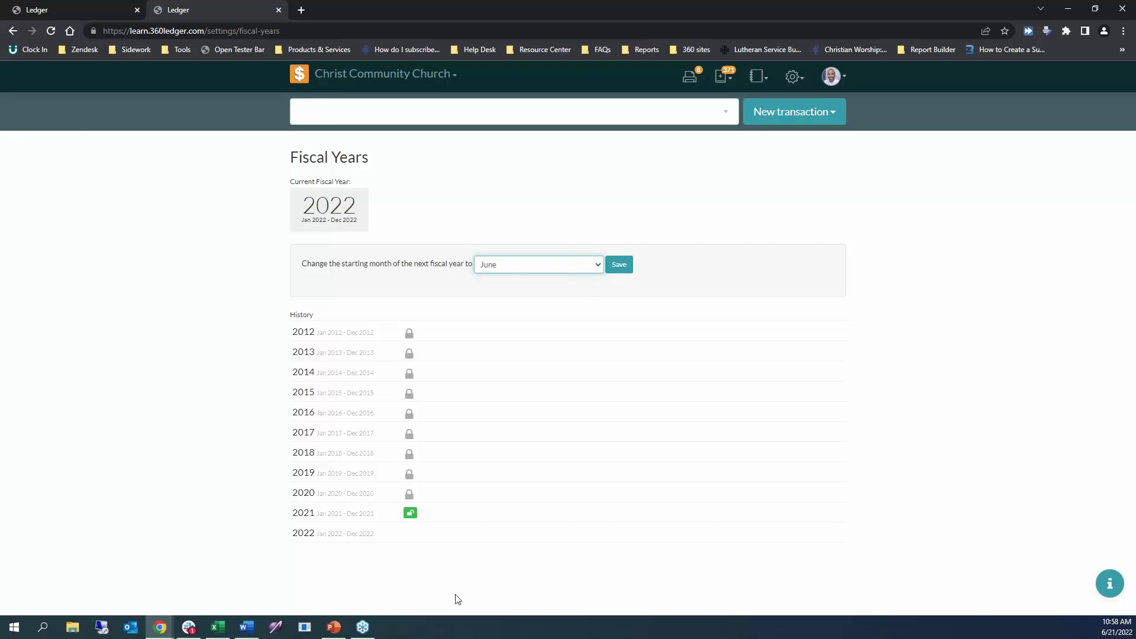
pyautogui.click(222, 436)
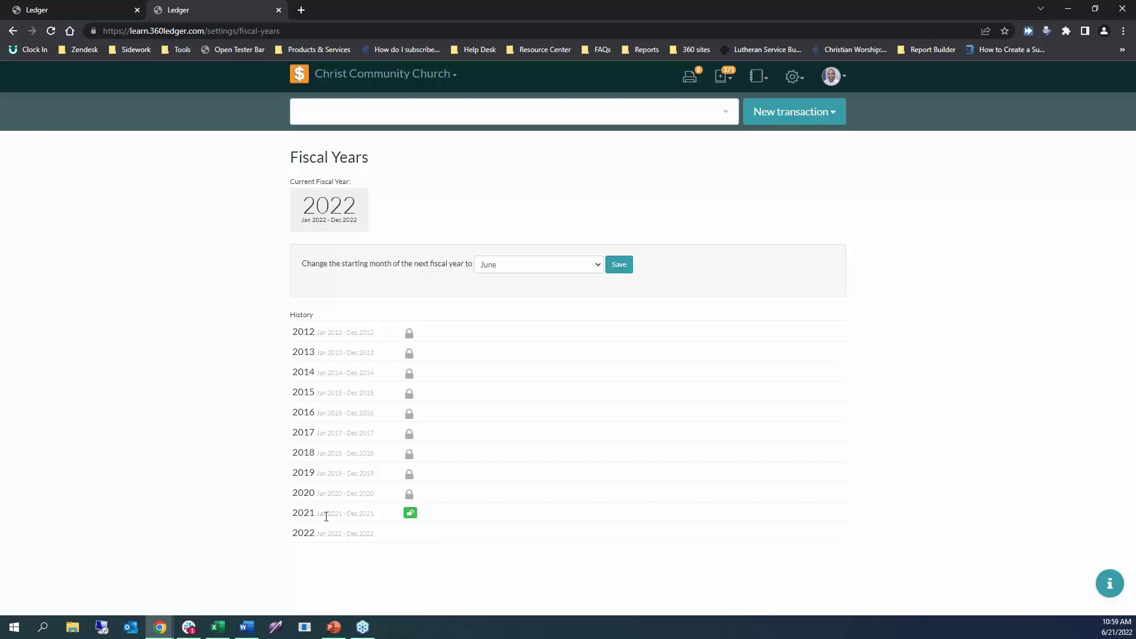
pyautogui.click(411, 515)
pyautogui.click(410, 495)
pyautogui.click(410, 496)
pyautogui.click(410, 513)
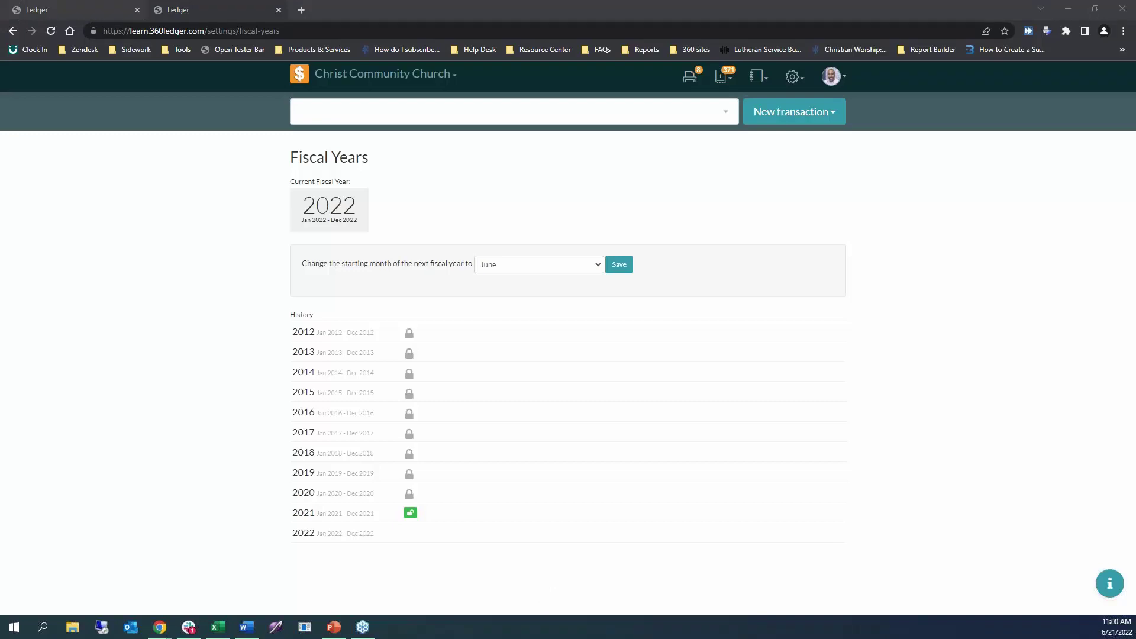
pyautogui.click(464, 572)
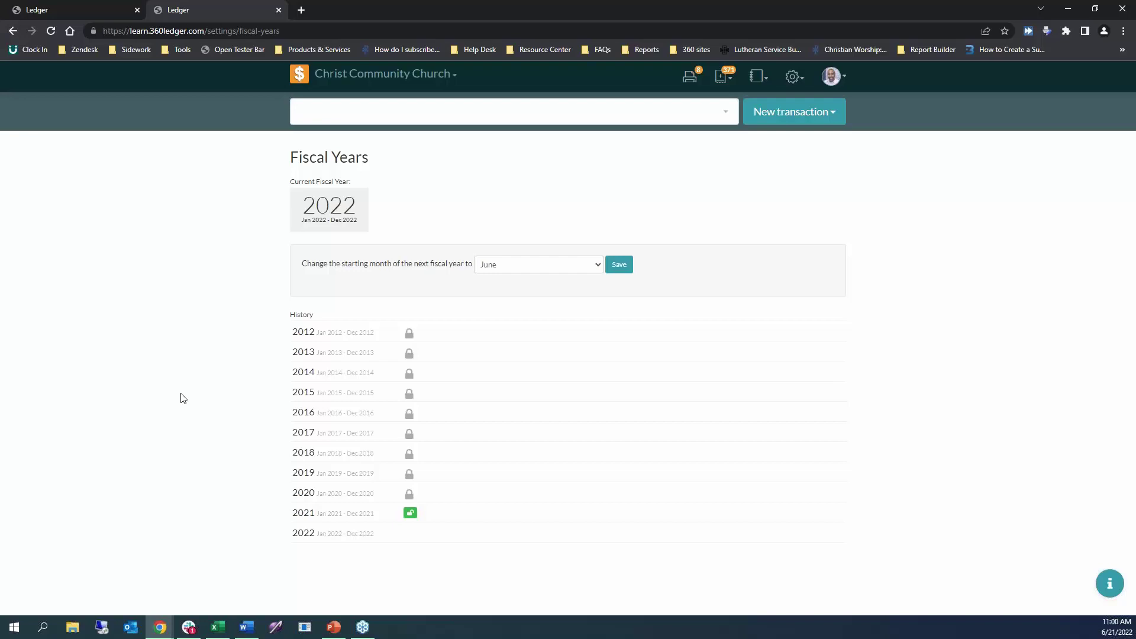
pyautogui.hotkey('alt', 'Tab')
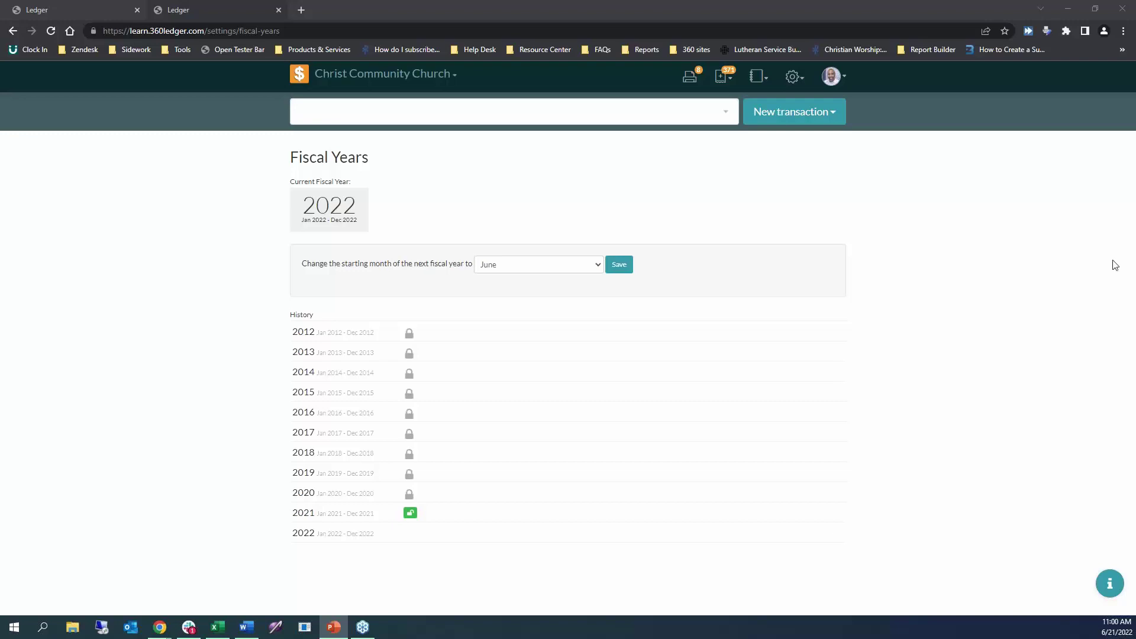
pyautogui.hotkey('alt', 'Tab')
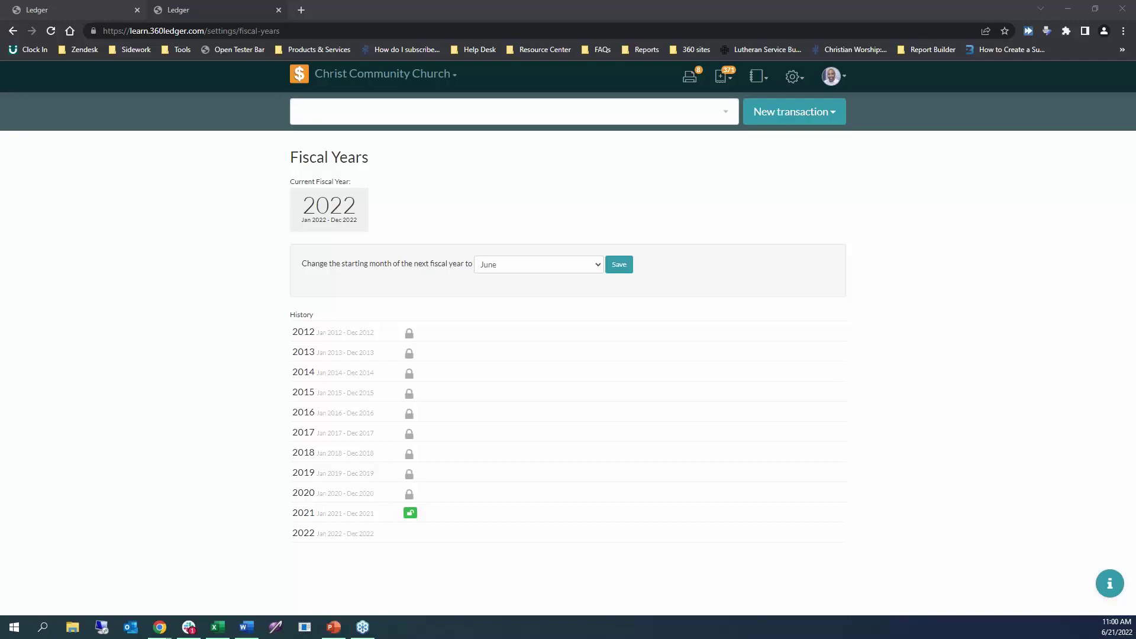